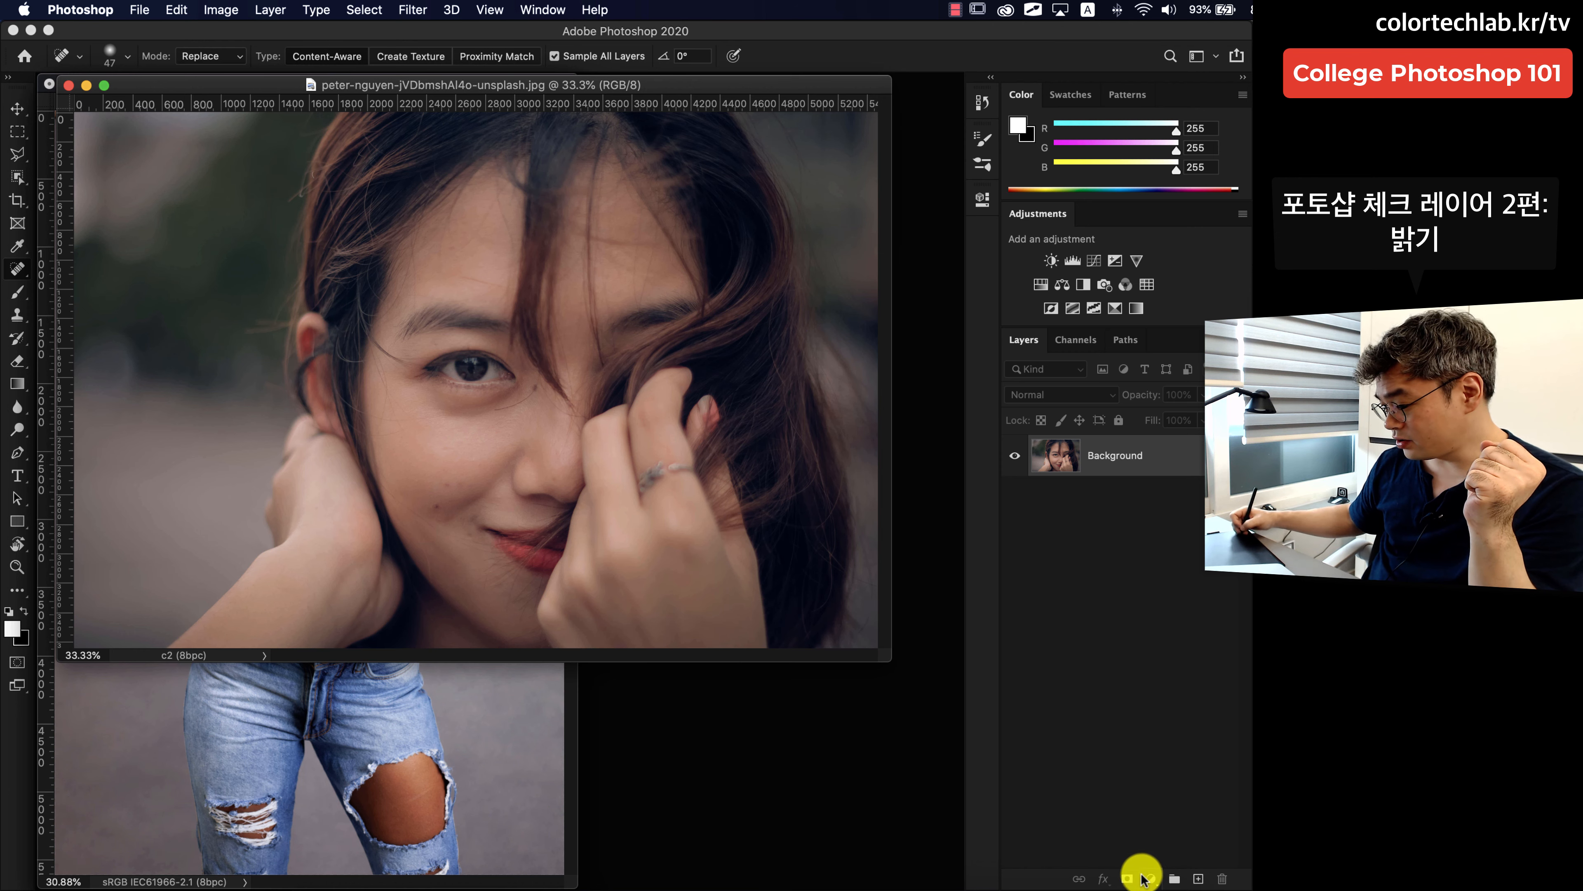
# Add a Hue/Saturation adjustment layer above the portrait's Background layer with Saturation set to -100.
pyautogui.click(1154, 874)
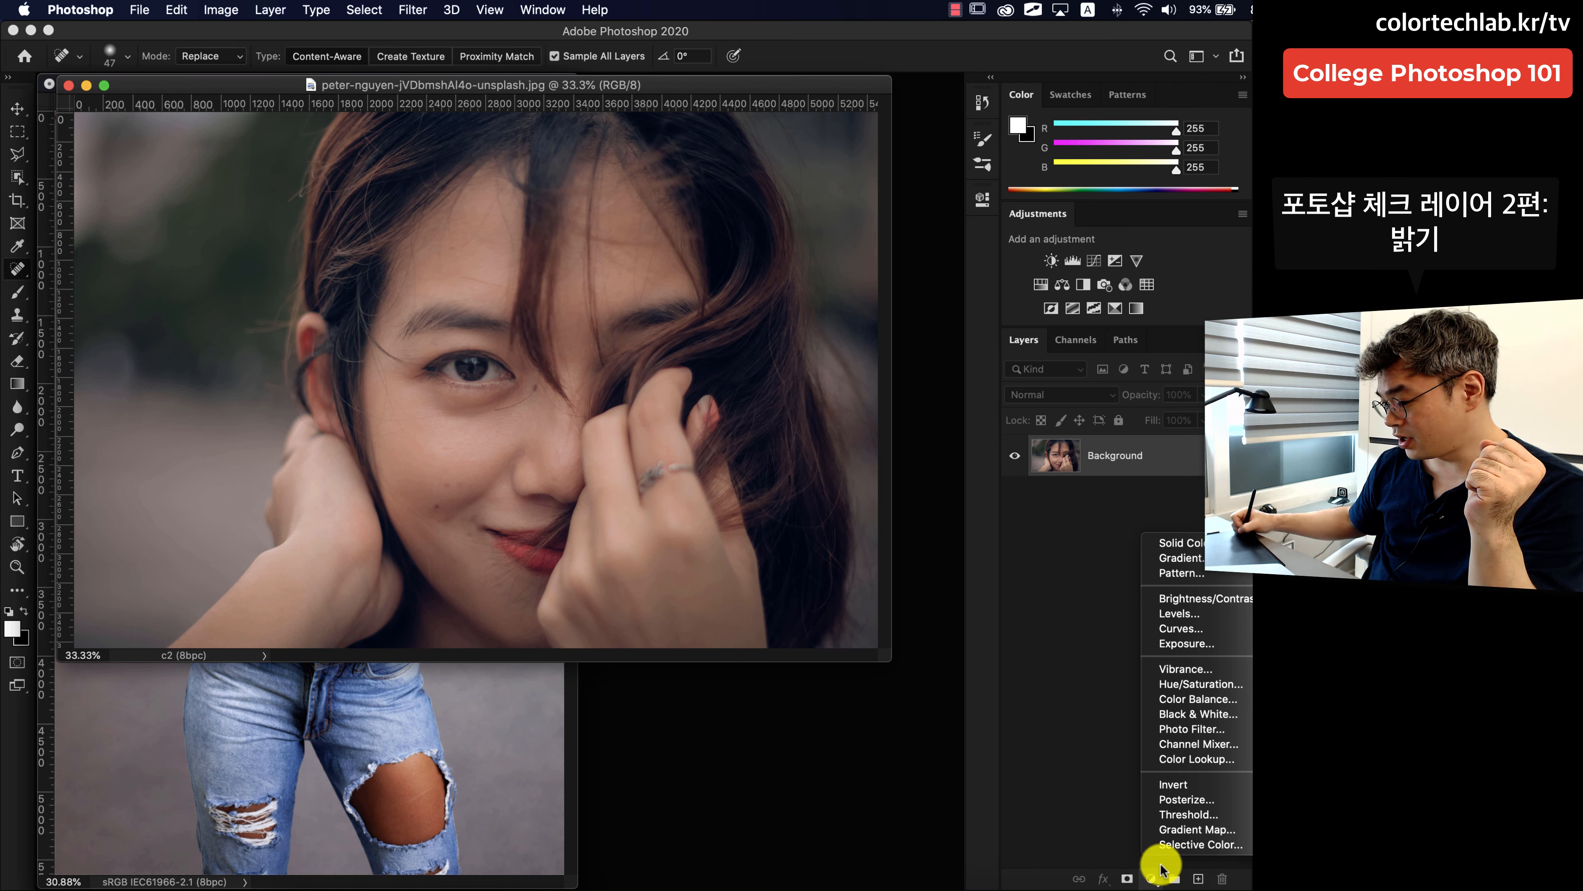
pyautogui.click(1241, 684)
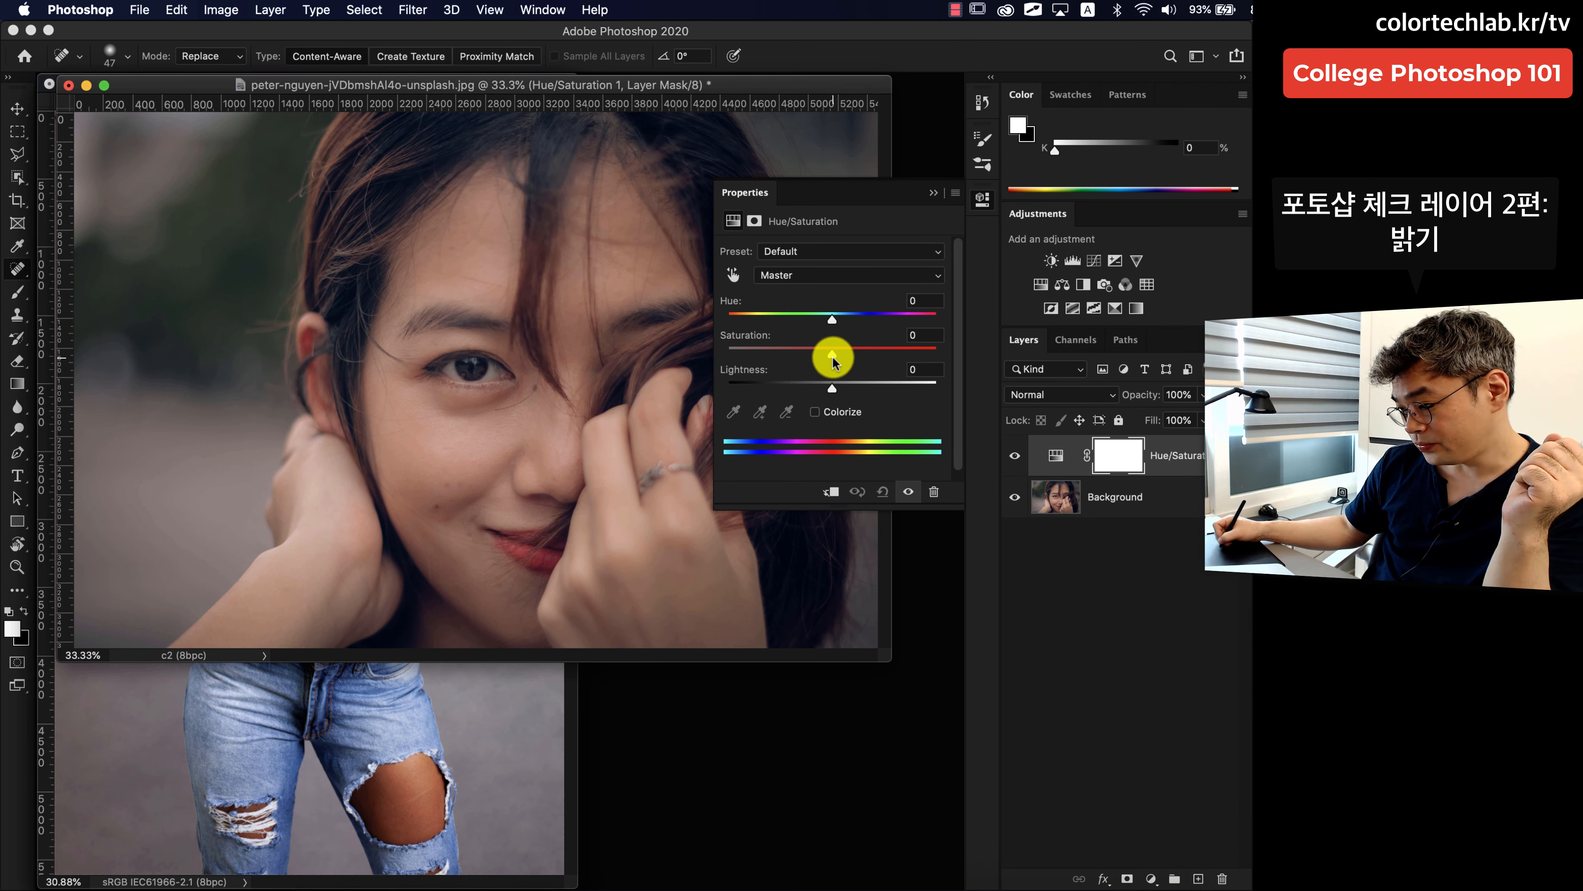
pyautogui.moveTo(832, 359); pyautogui.dragTo(669, 364)
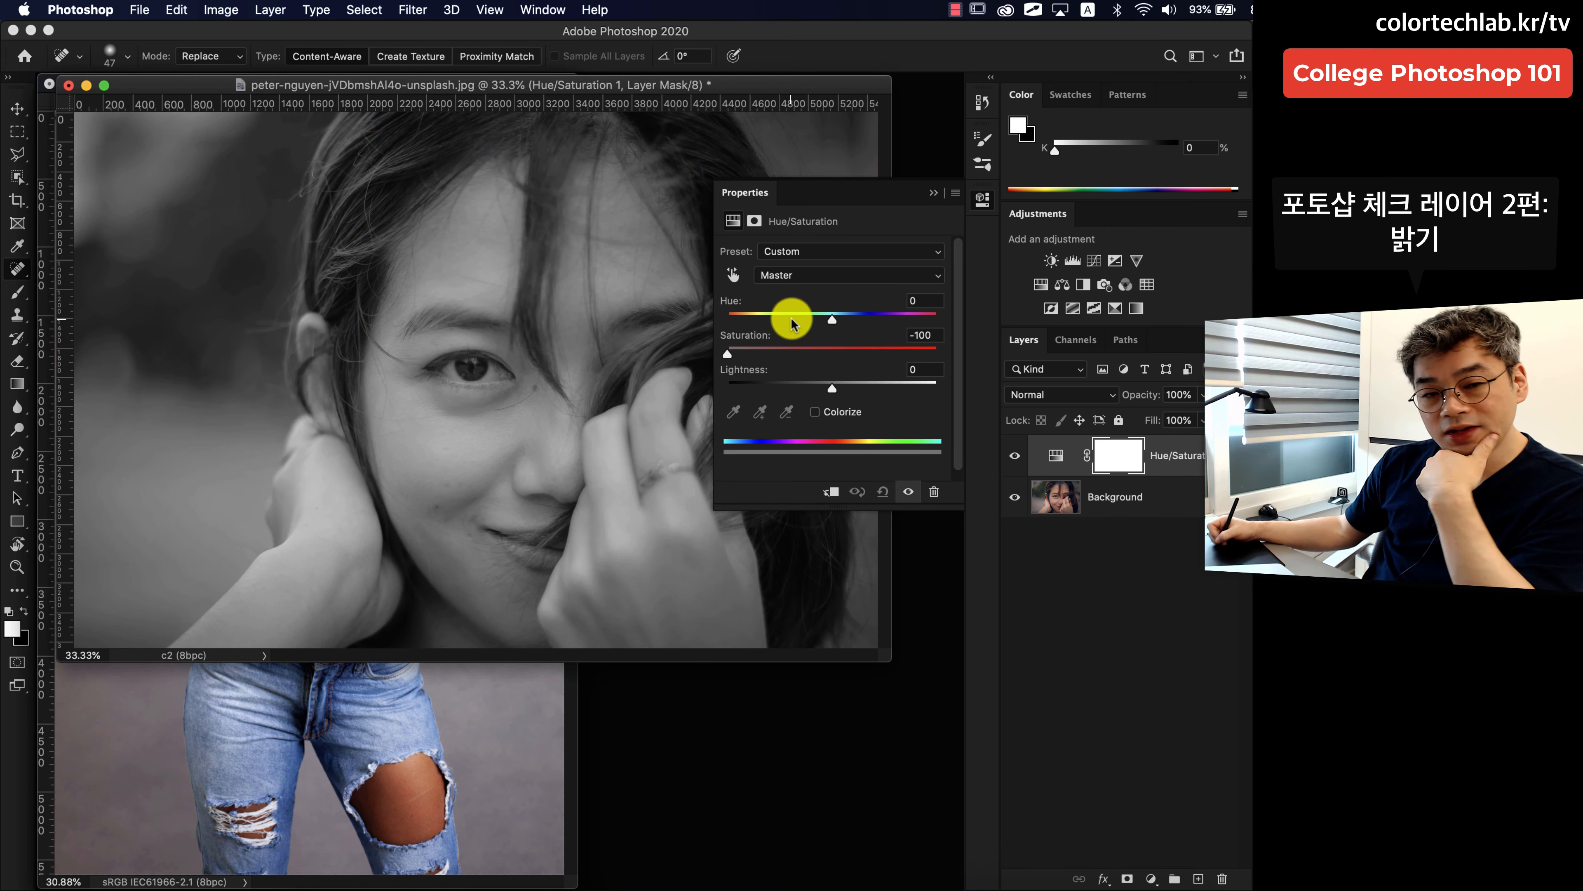
pyautogui.click(933, 192)
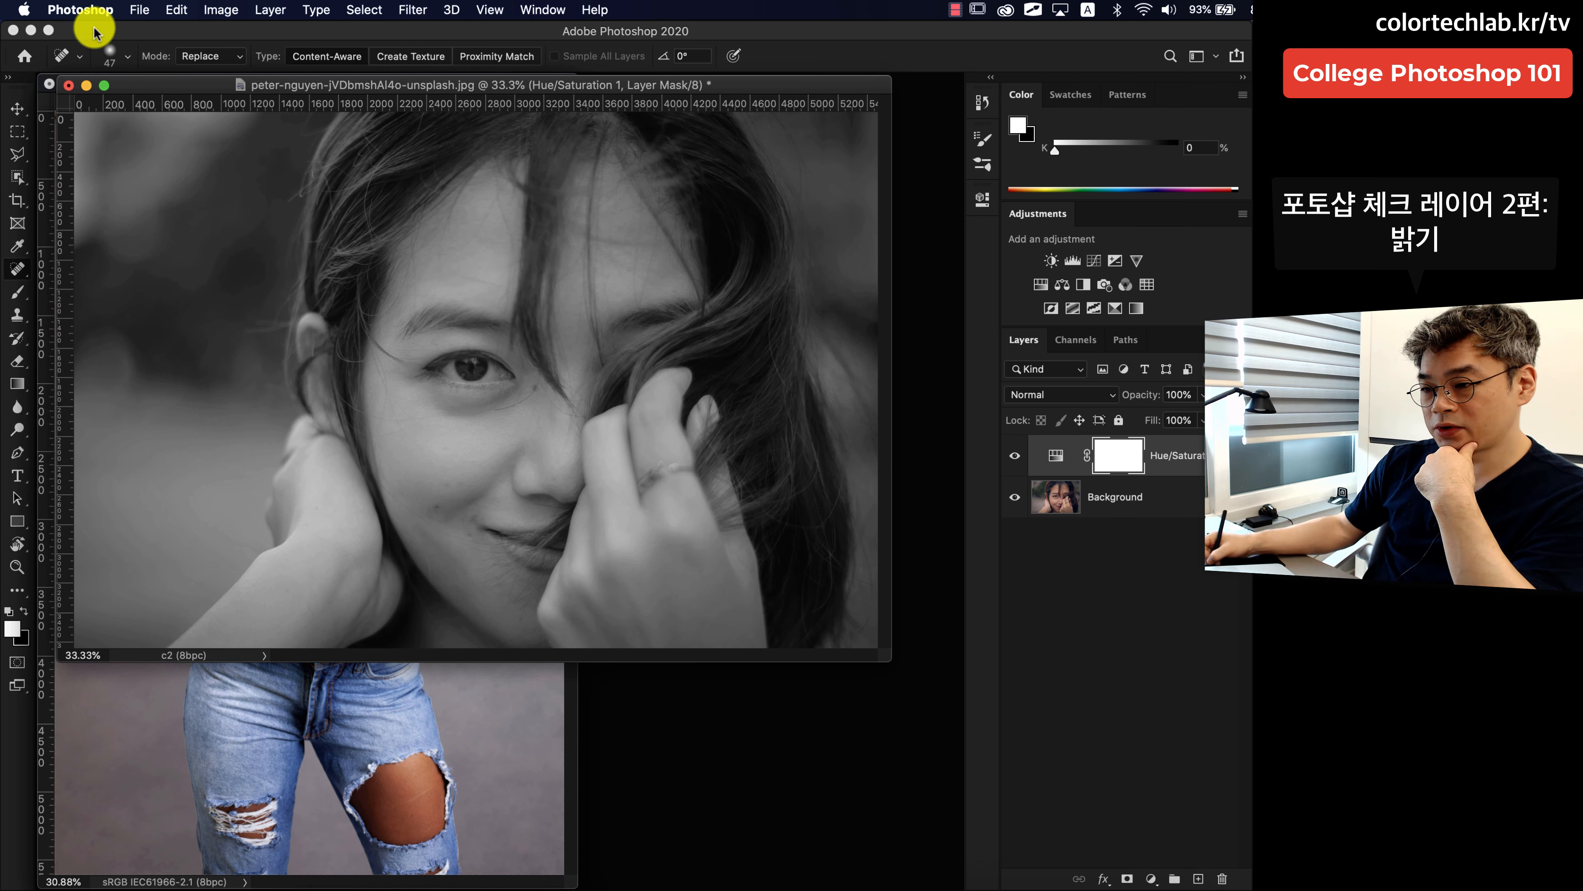
# Create a new document and add a gradient fill layer with the rainbow Spectrum preset.
pyautogui.click(135, 9)
pyautogui.click(160, 28)
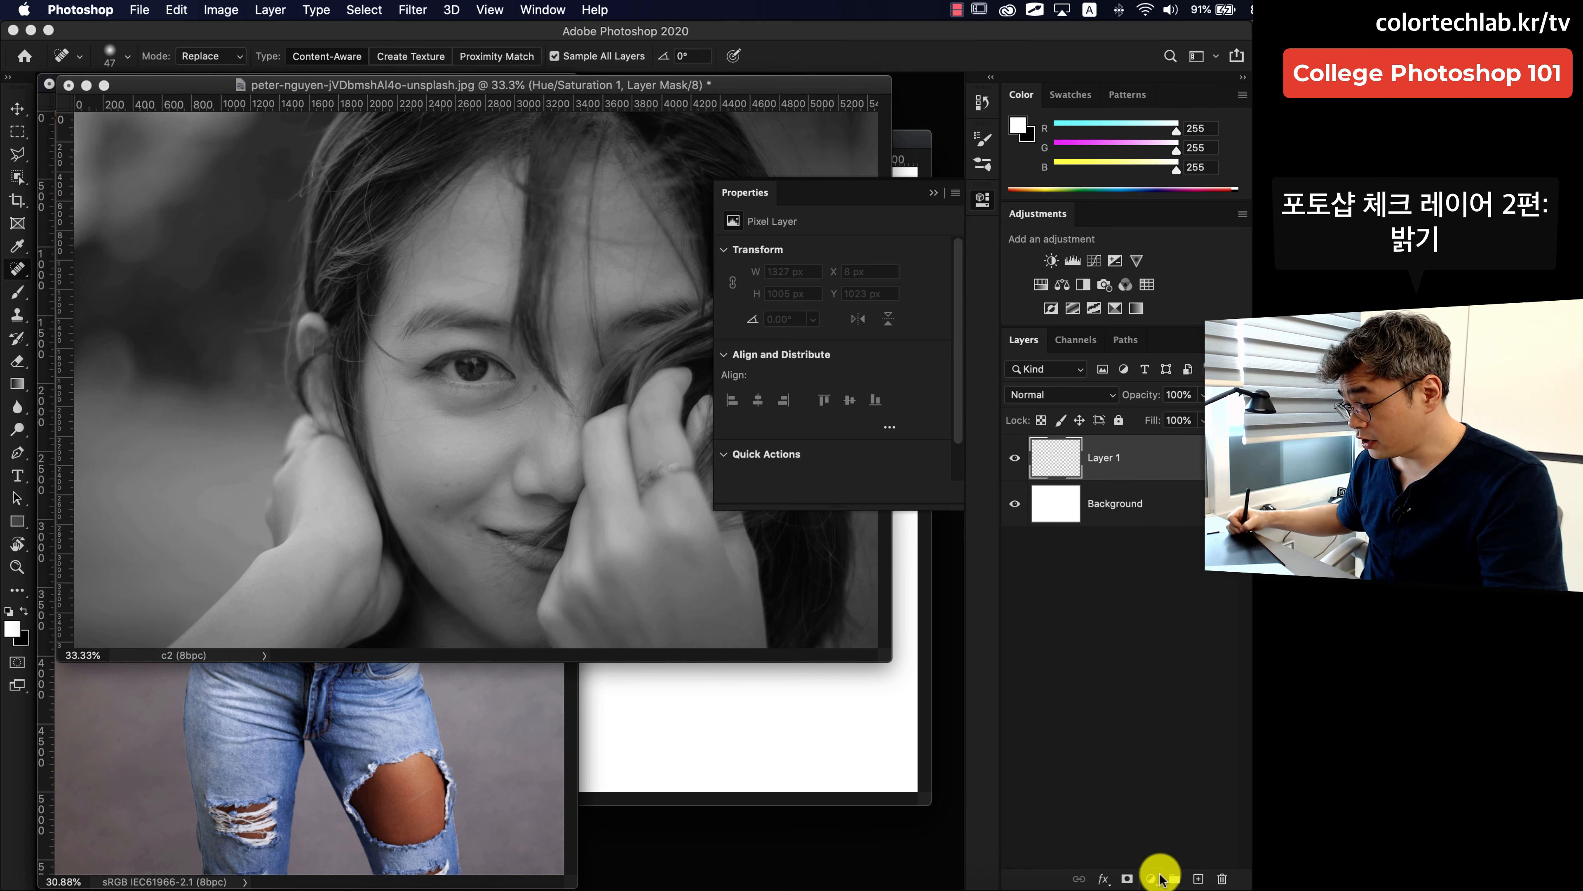
pyautogui.click(1208, 559)
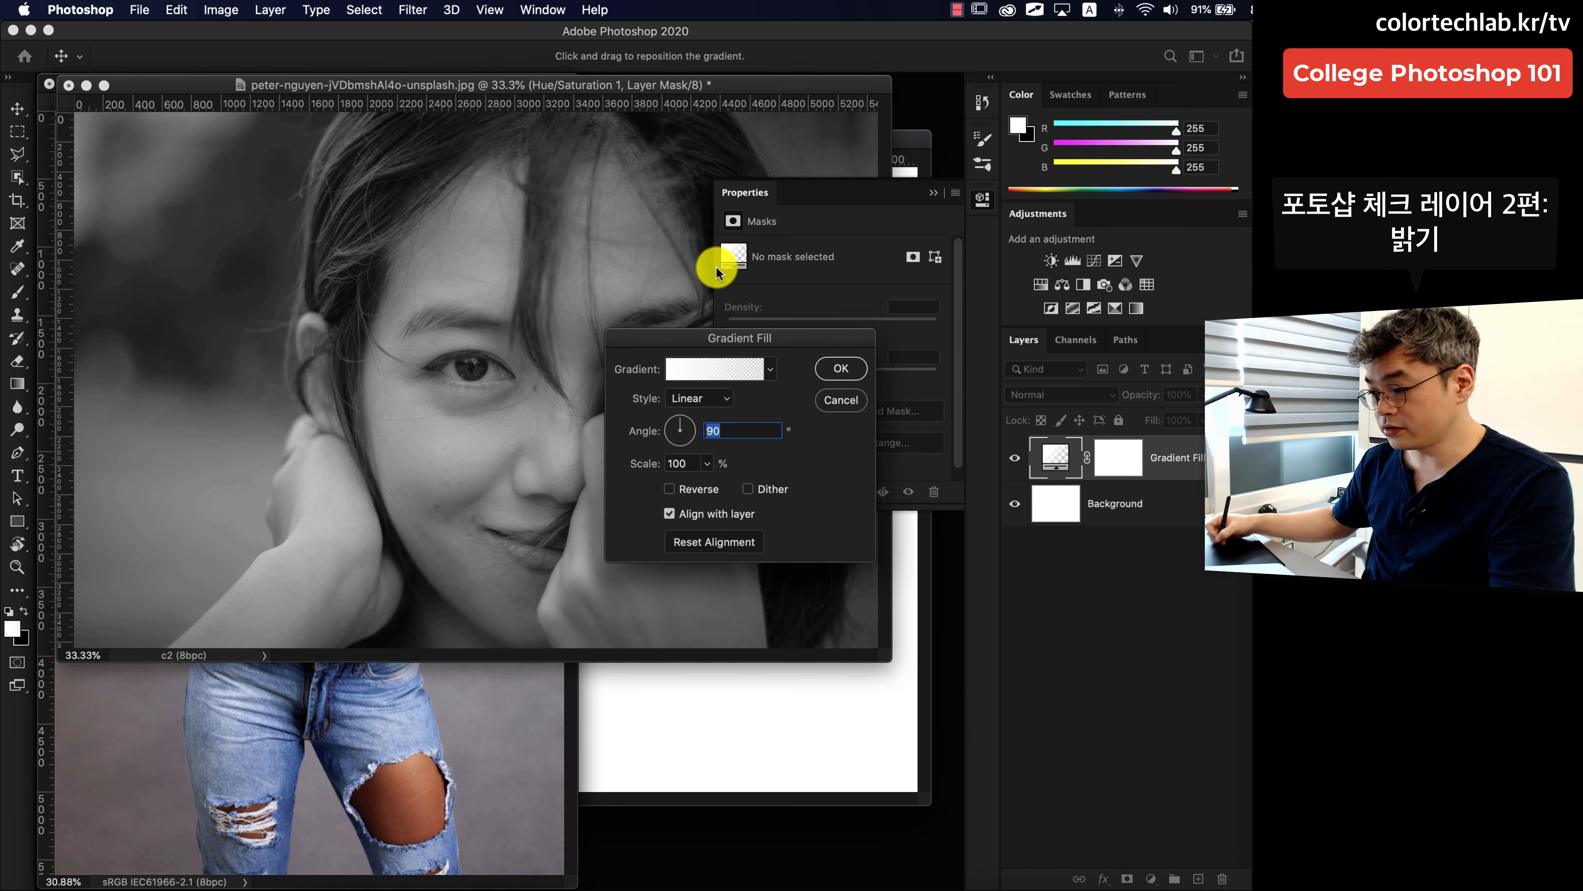
pyautogui.click(771, 368)
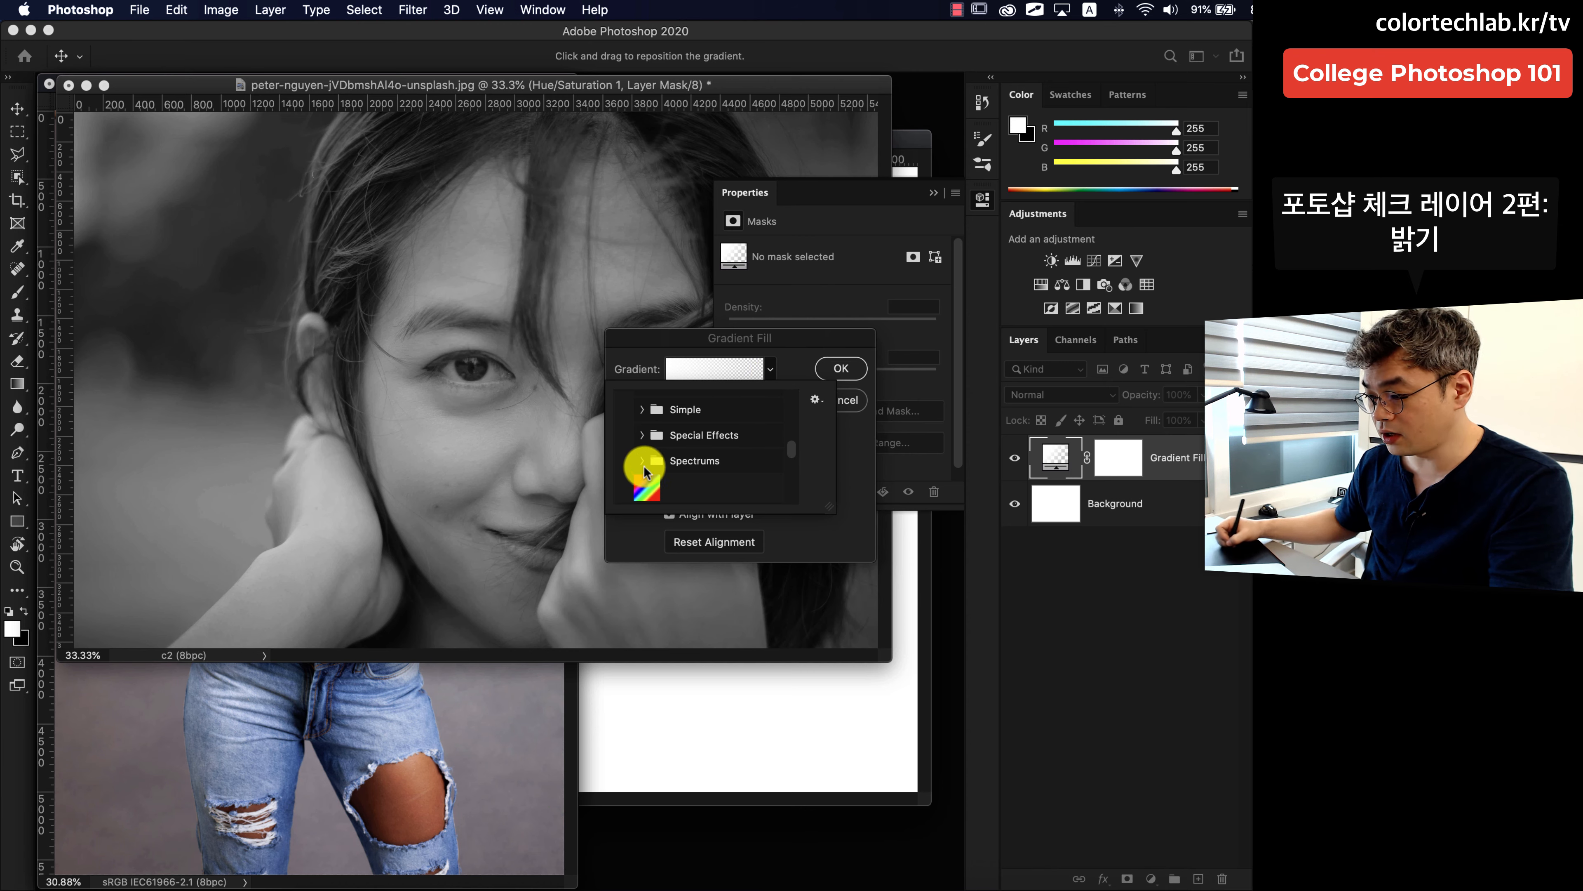
pyautogui.click(646, 487)
pyautogui.click(822, 374)
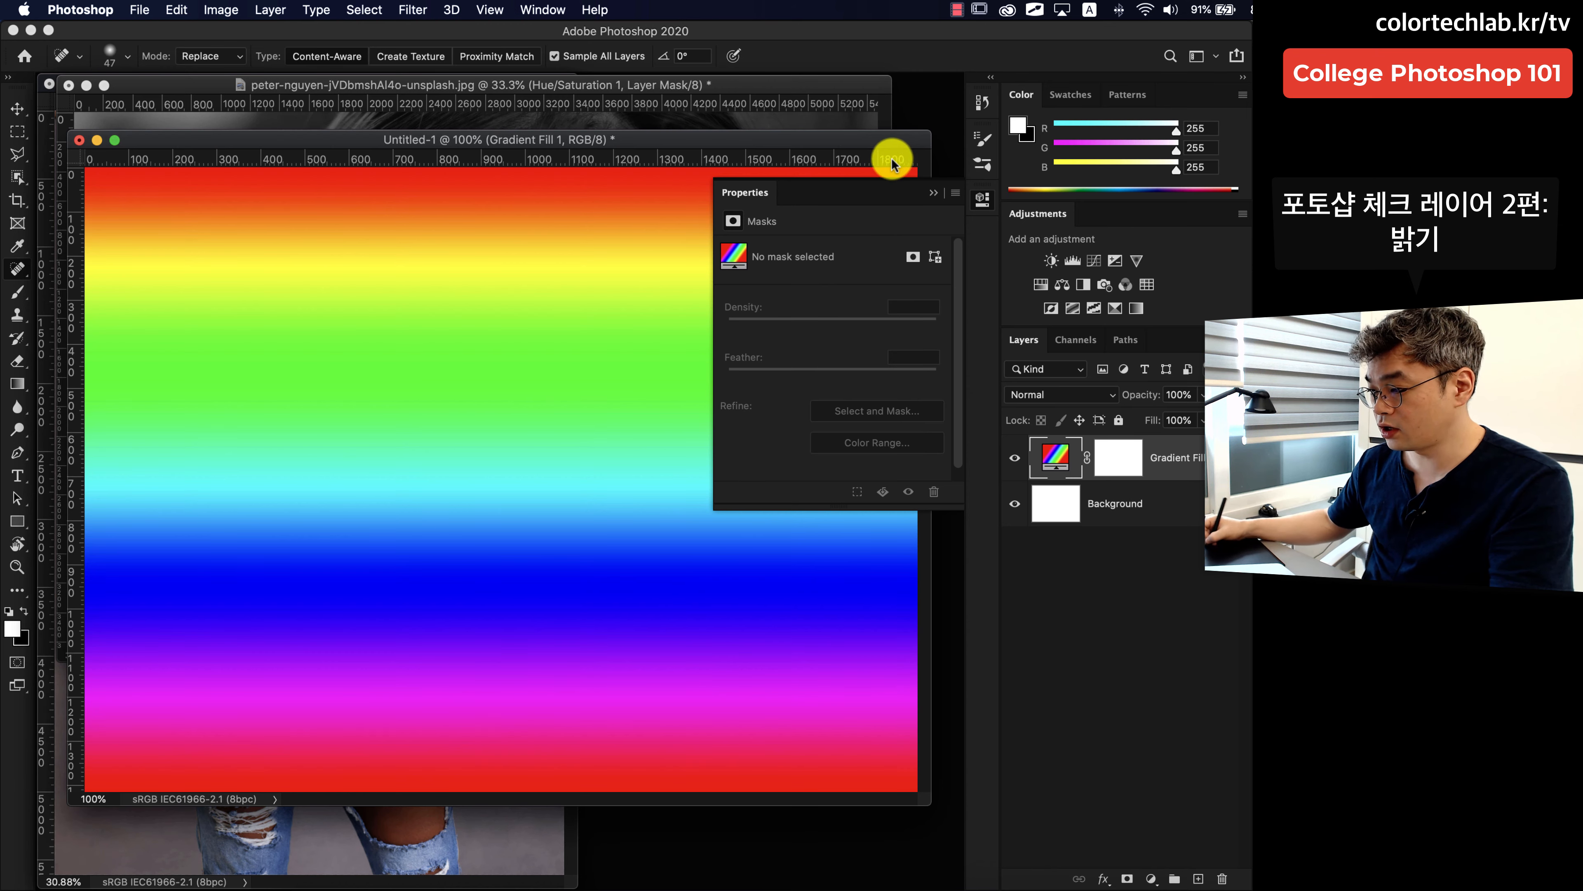
pyautogui.click(933, 193)
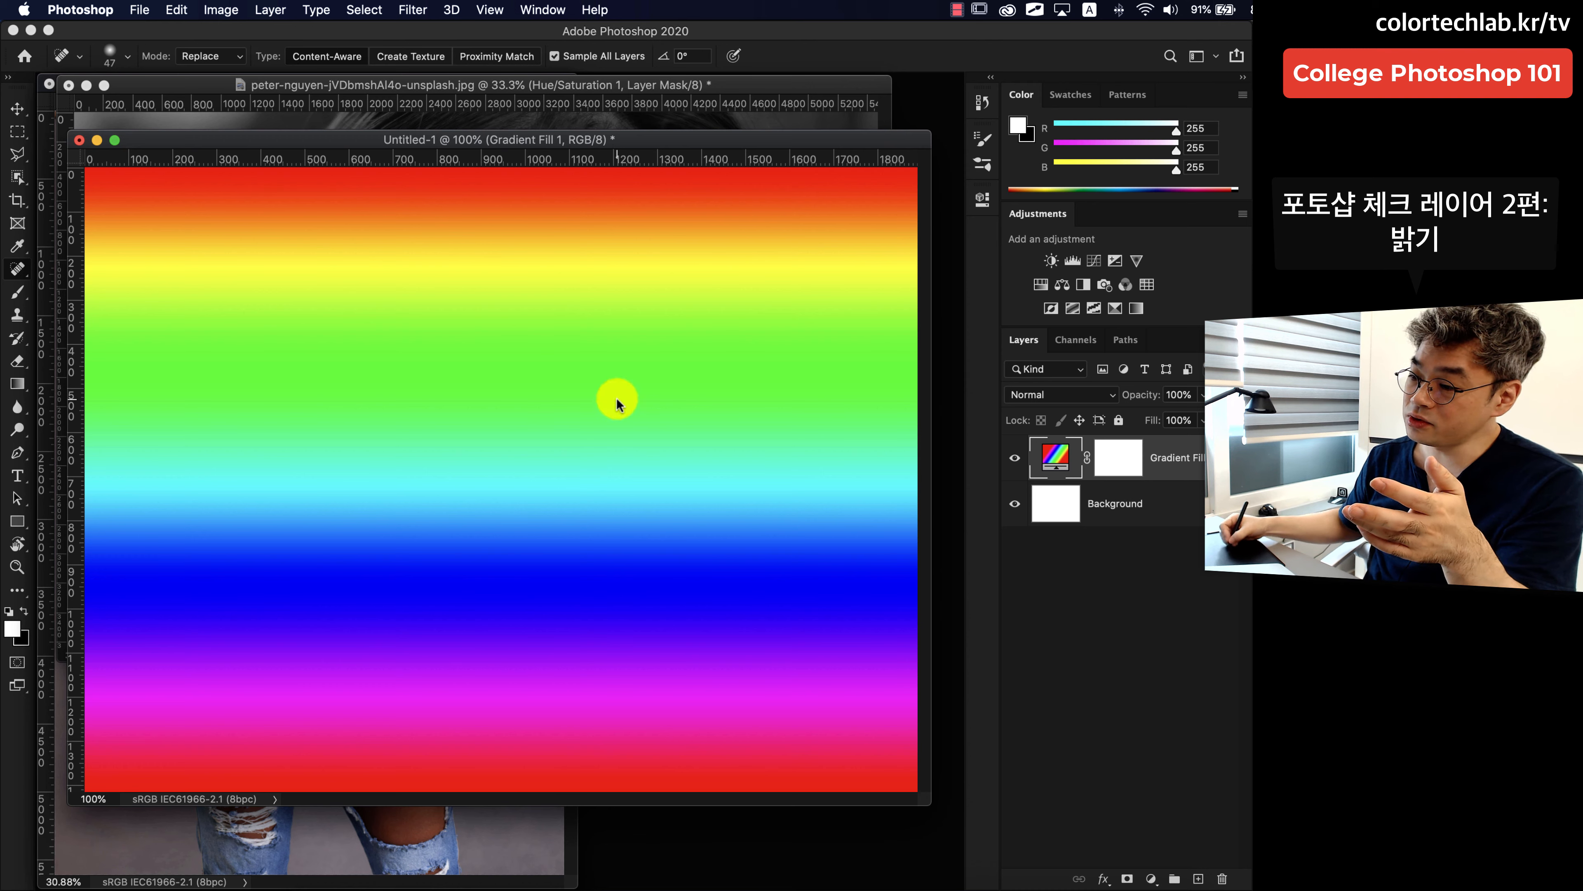
# Add a Hue/Saturation adjustment layer above the rainbow gradient fill and set its Saturation to -100.
pyautogui.moveTo(637, 140); pyautogui.dragTo(657, 175)
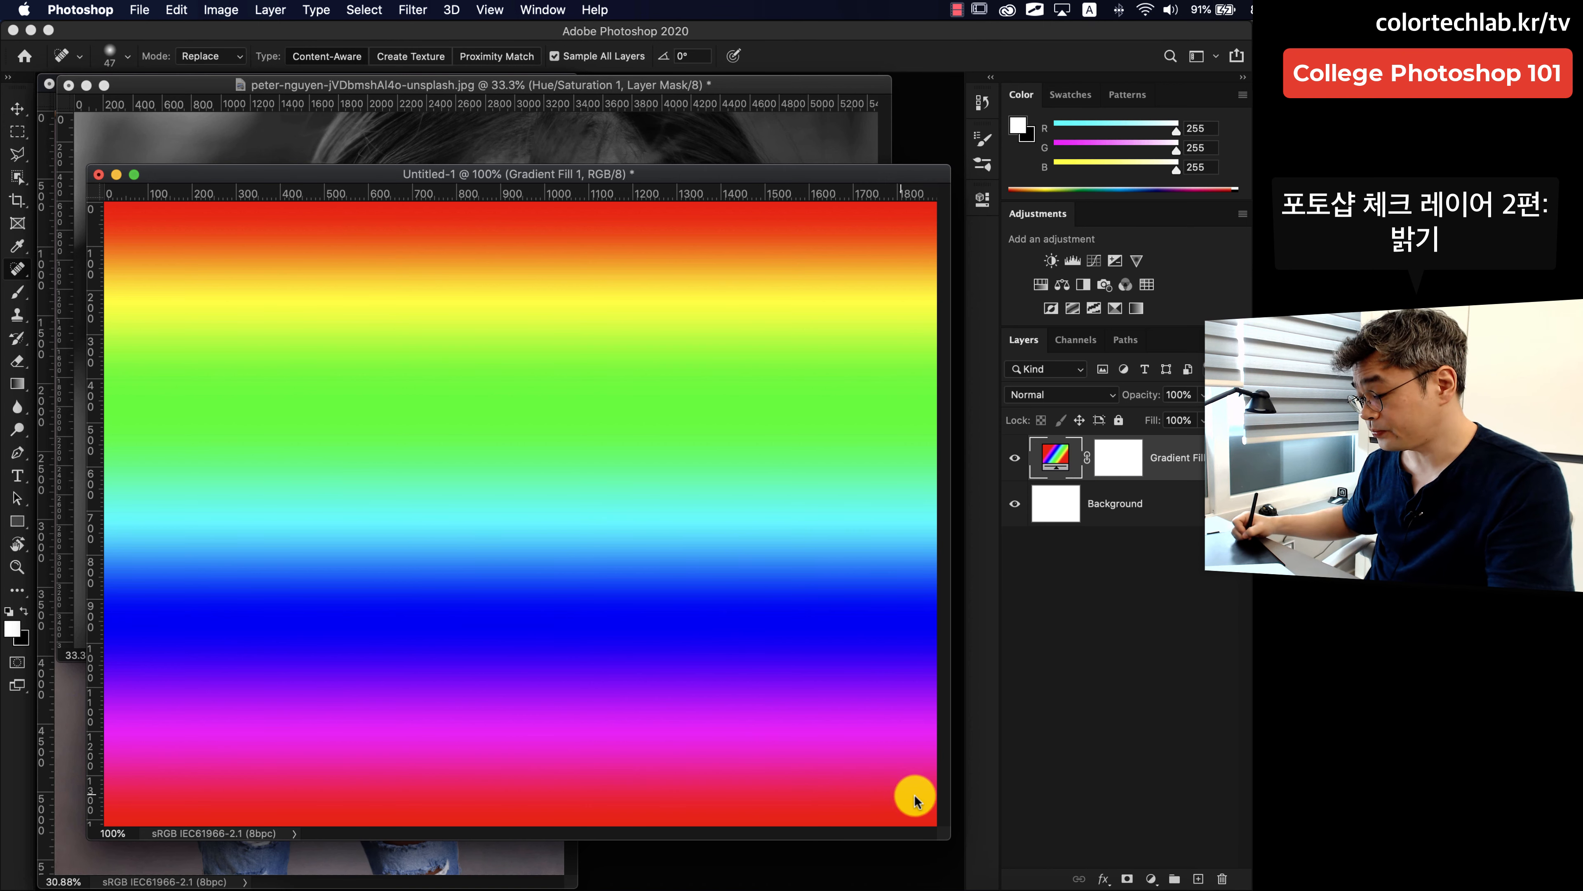
pyautogui.click(1153, 870)
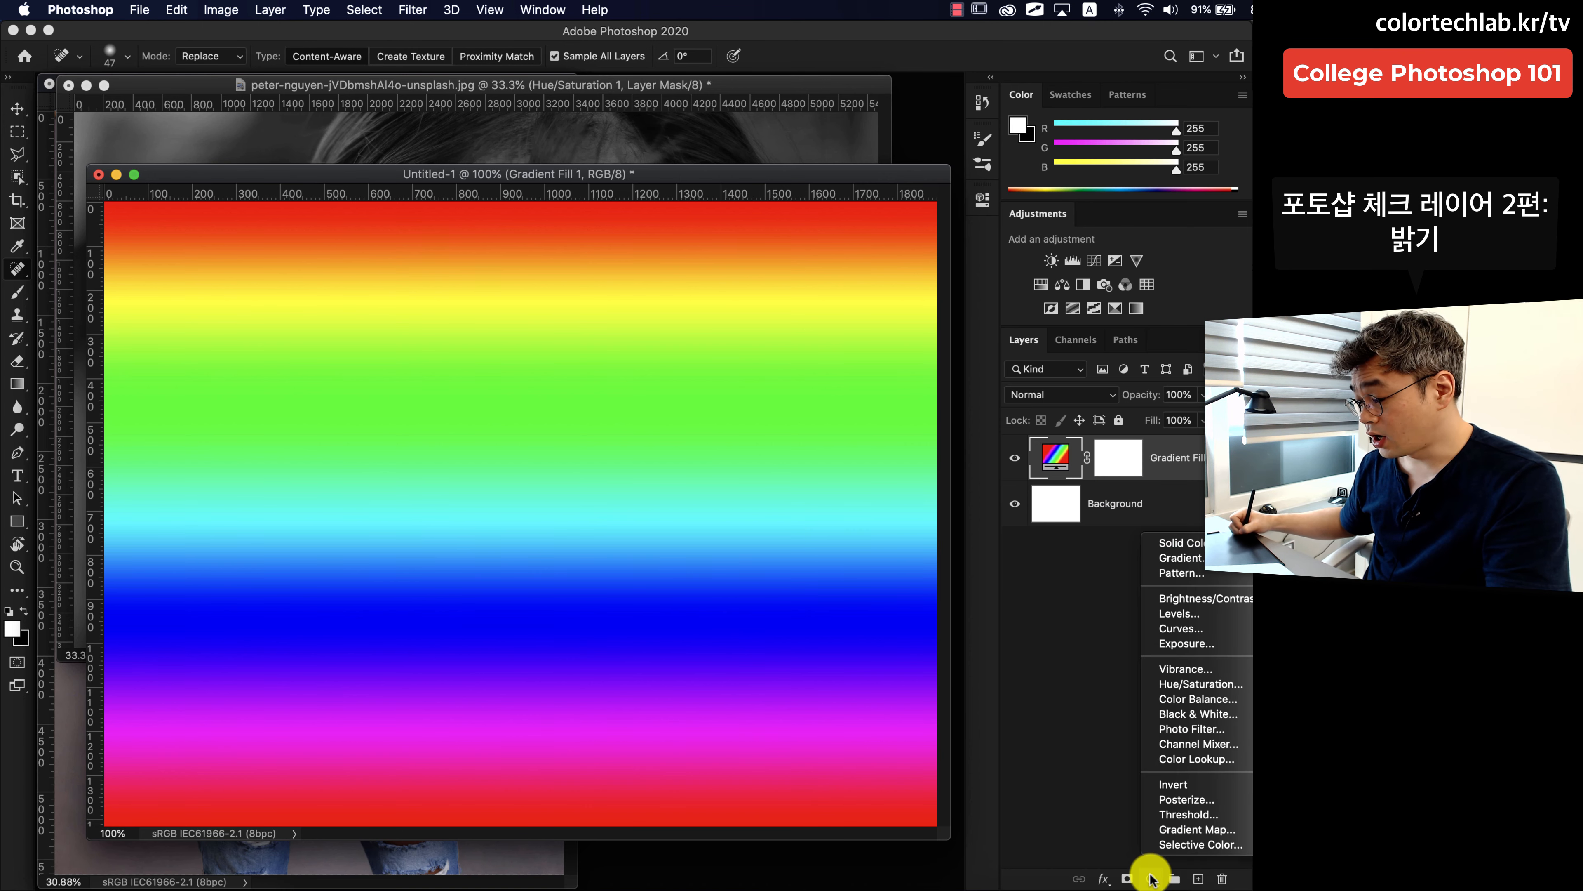
pyautogui.click(1238, 683)
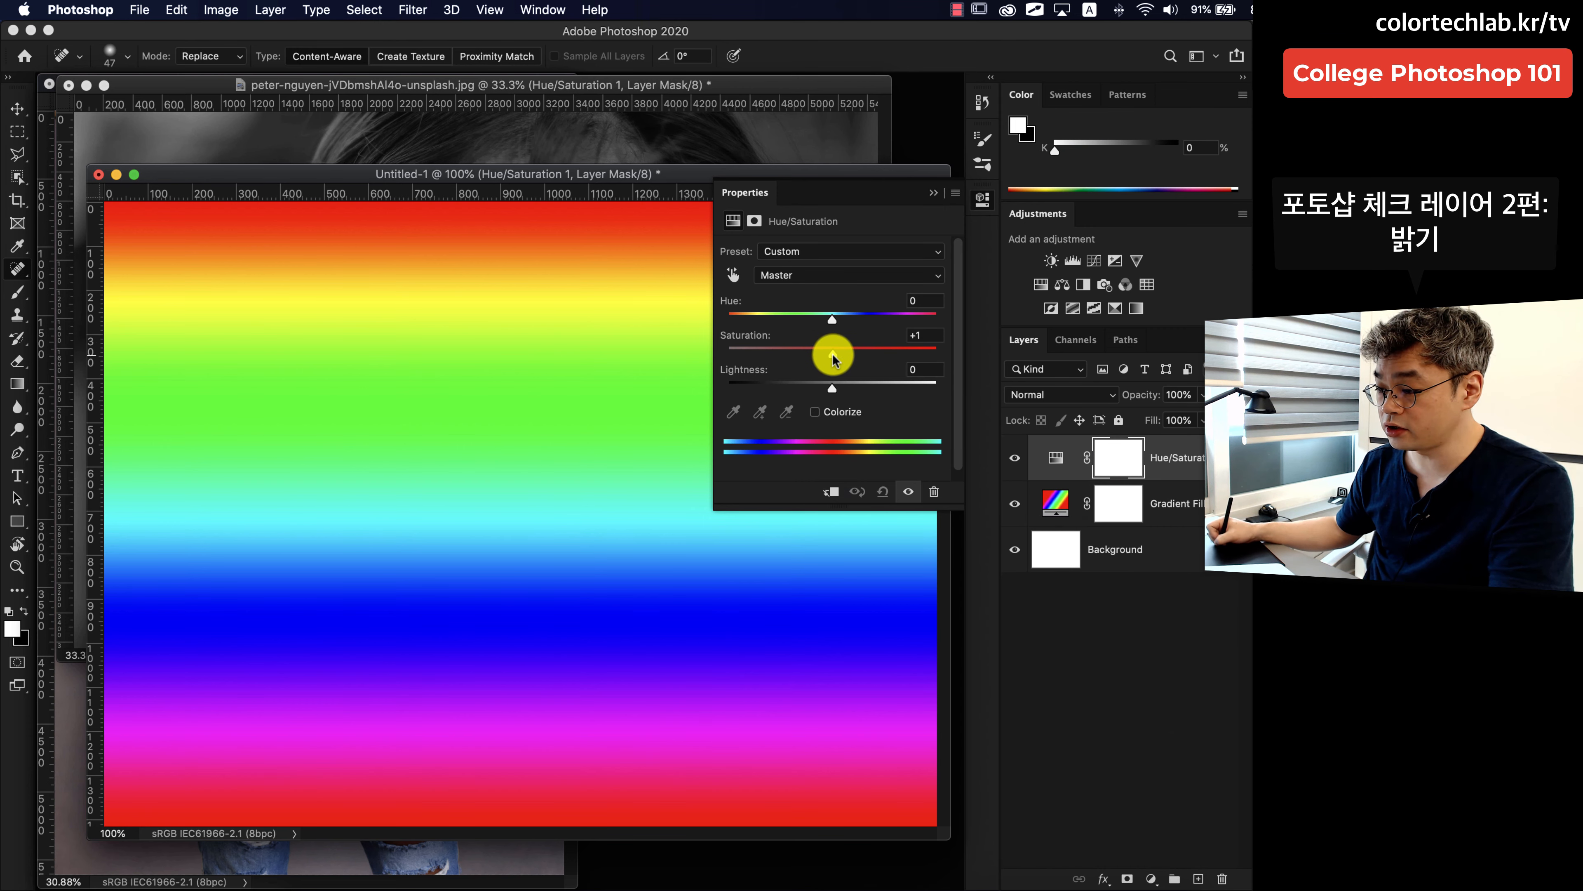
pyautogui.moveTo(832, 354); pyautogui.dragTo(661, 368)
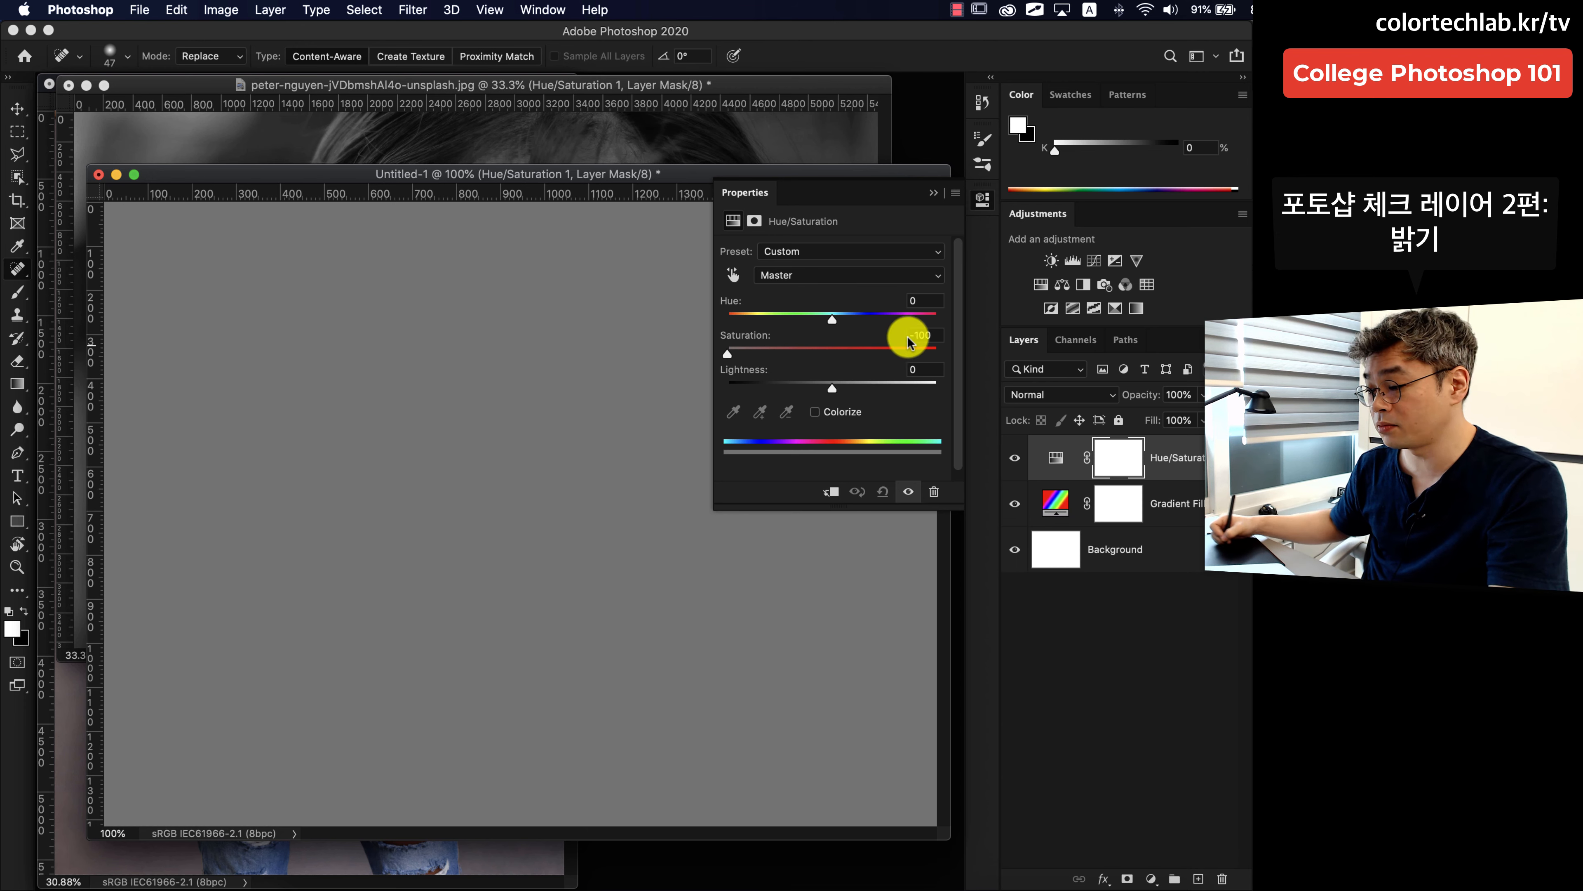
# Inspect the brightness and saturation values of the red and blue colour stops in the gradient fill, leaving the gradient unedited.
pyautogui.click(1054, 504)
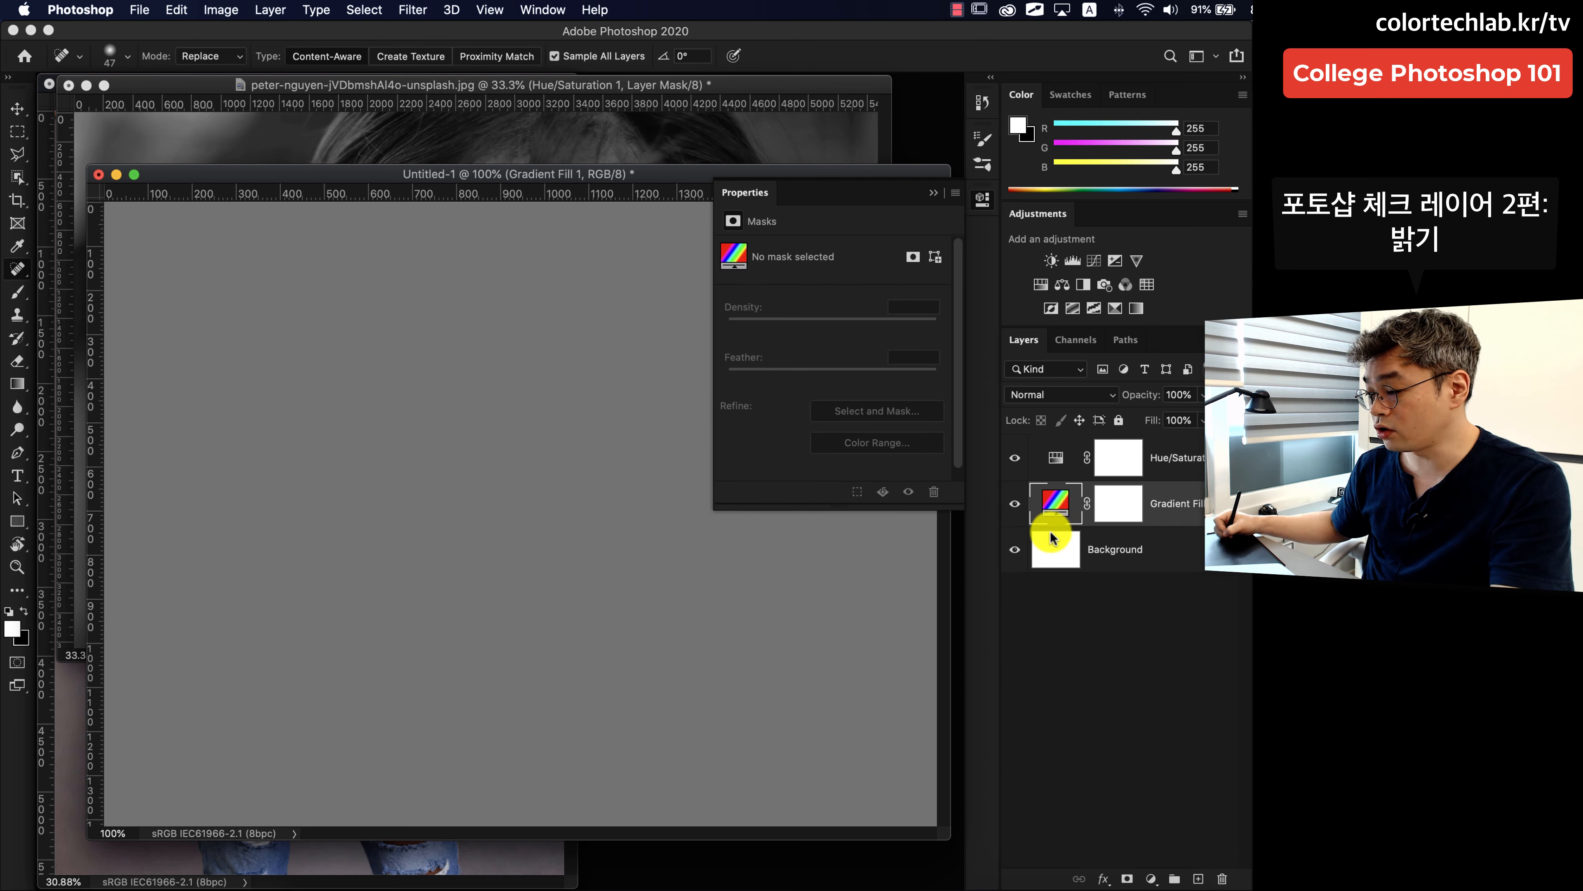
pyautogui.doubleClick(1053, 504)
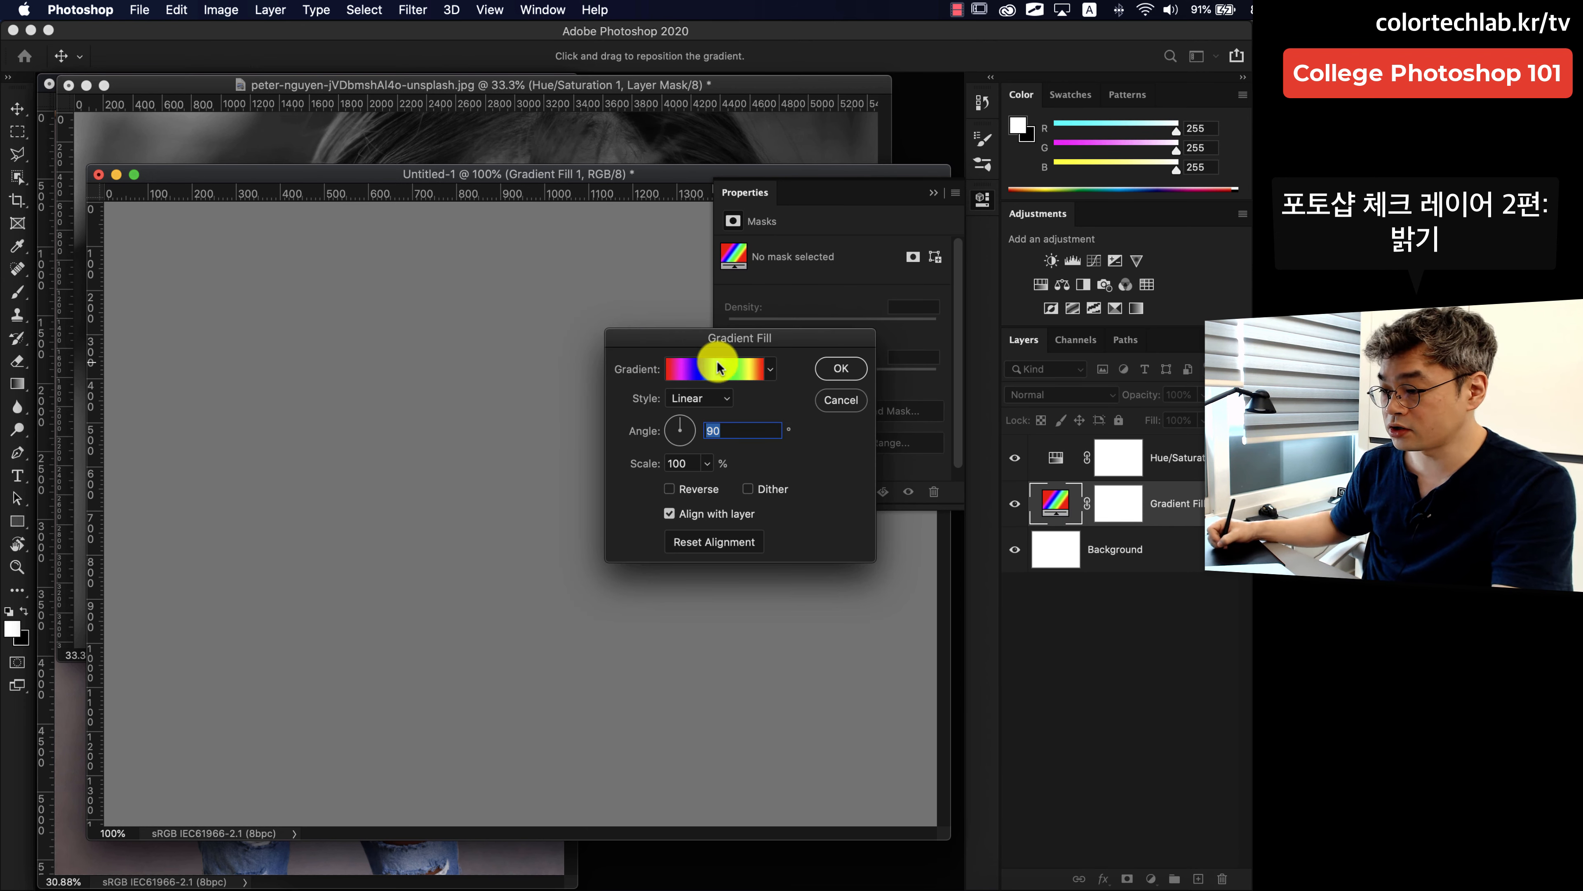
pyautogui.click(759, 378)
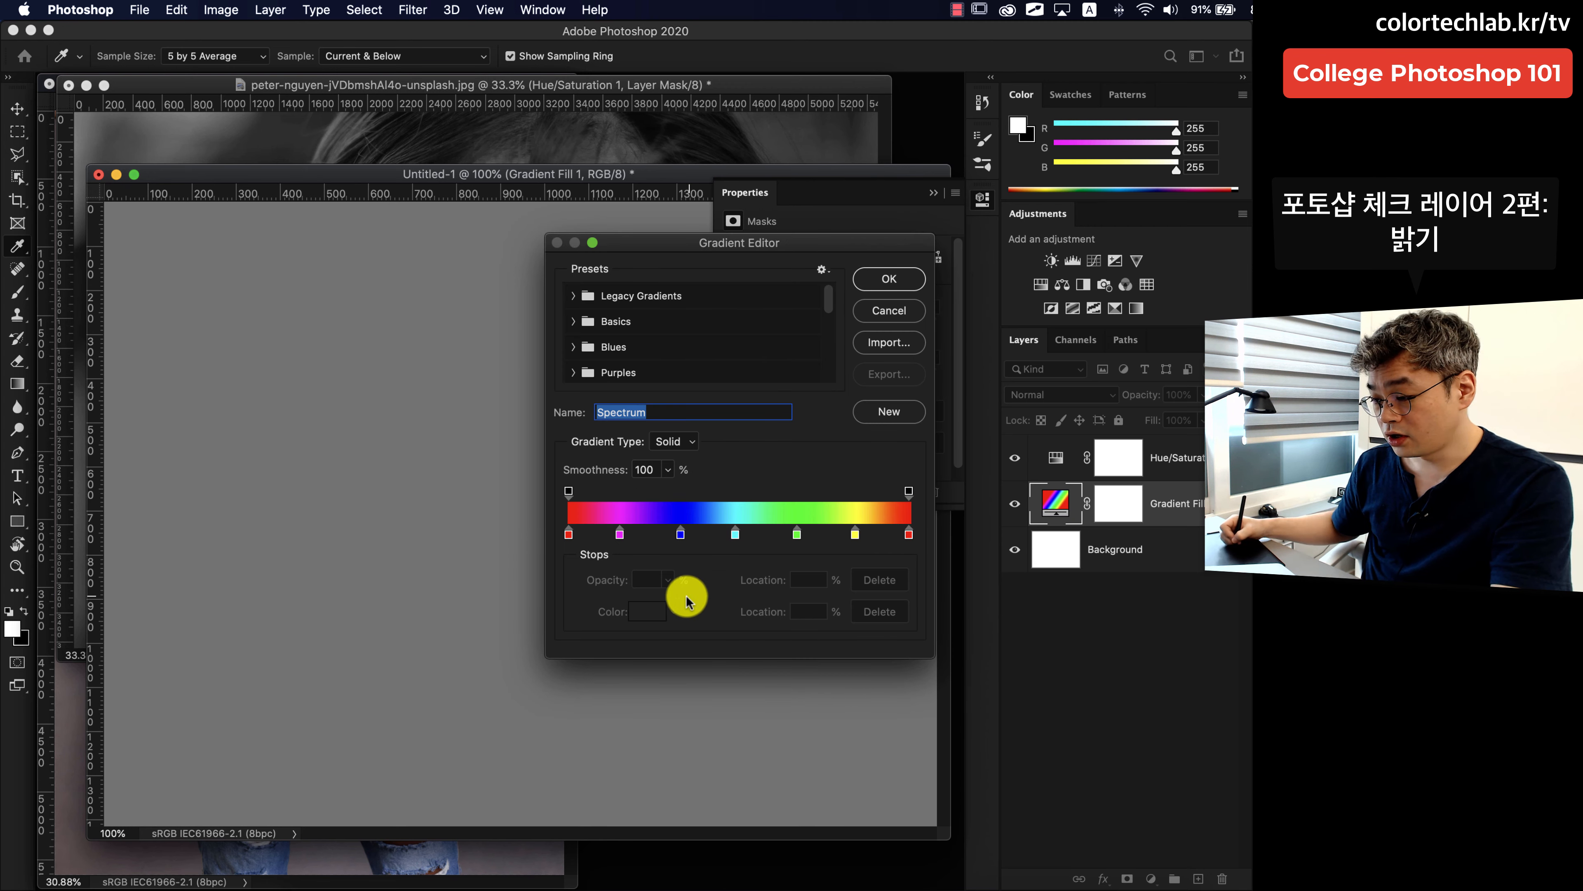
pyautogui.click(569, 535)
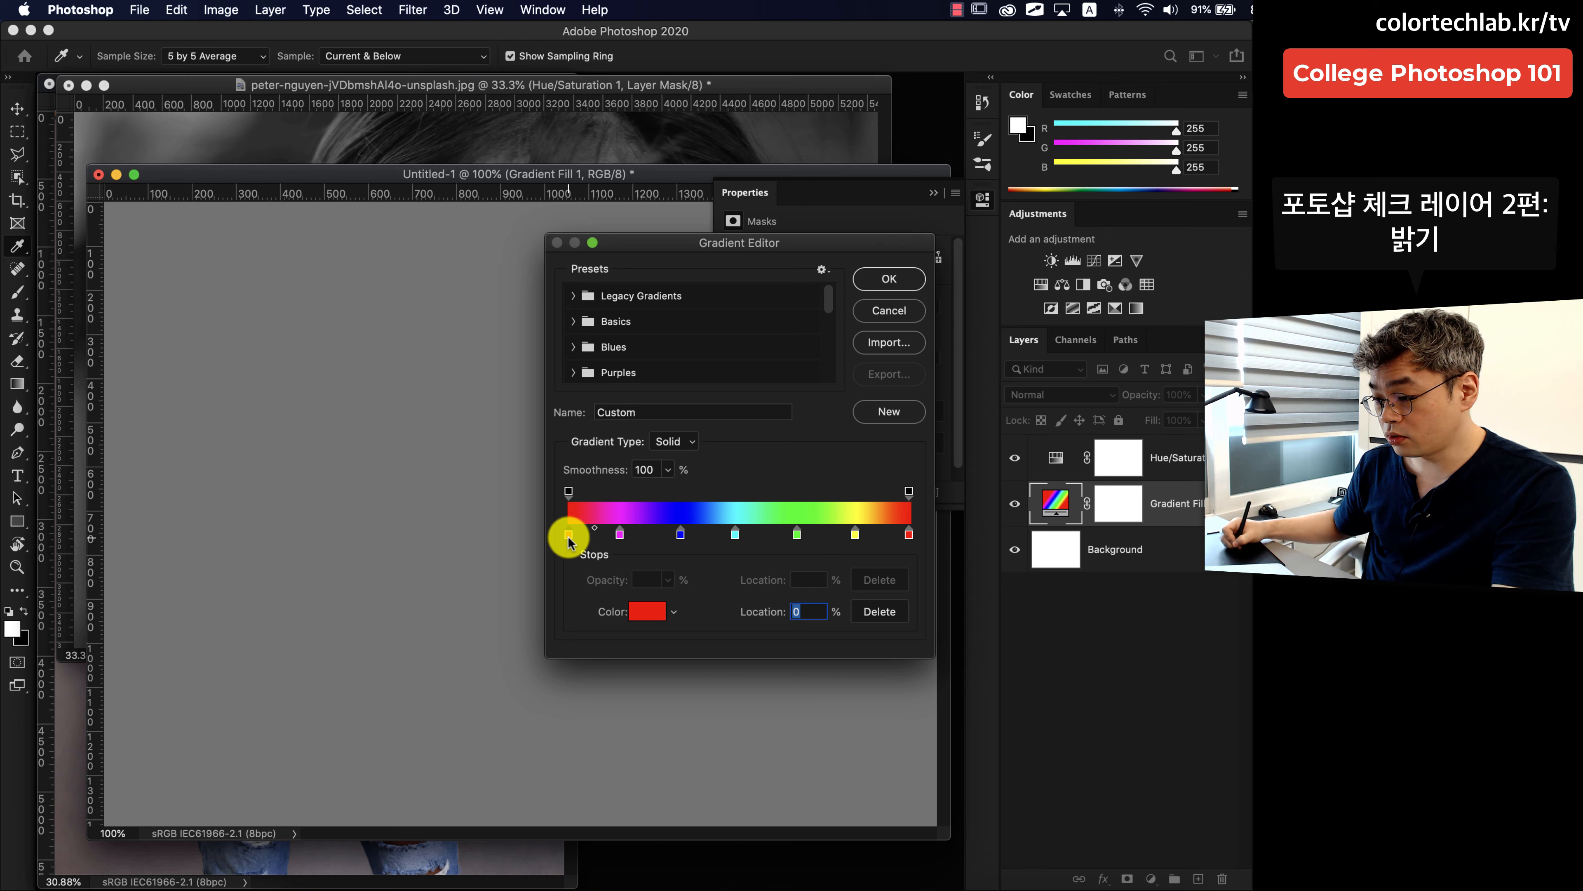
pyautogui.doubleClick(569, 534)
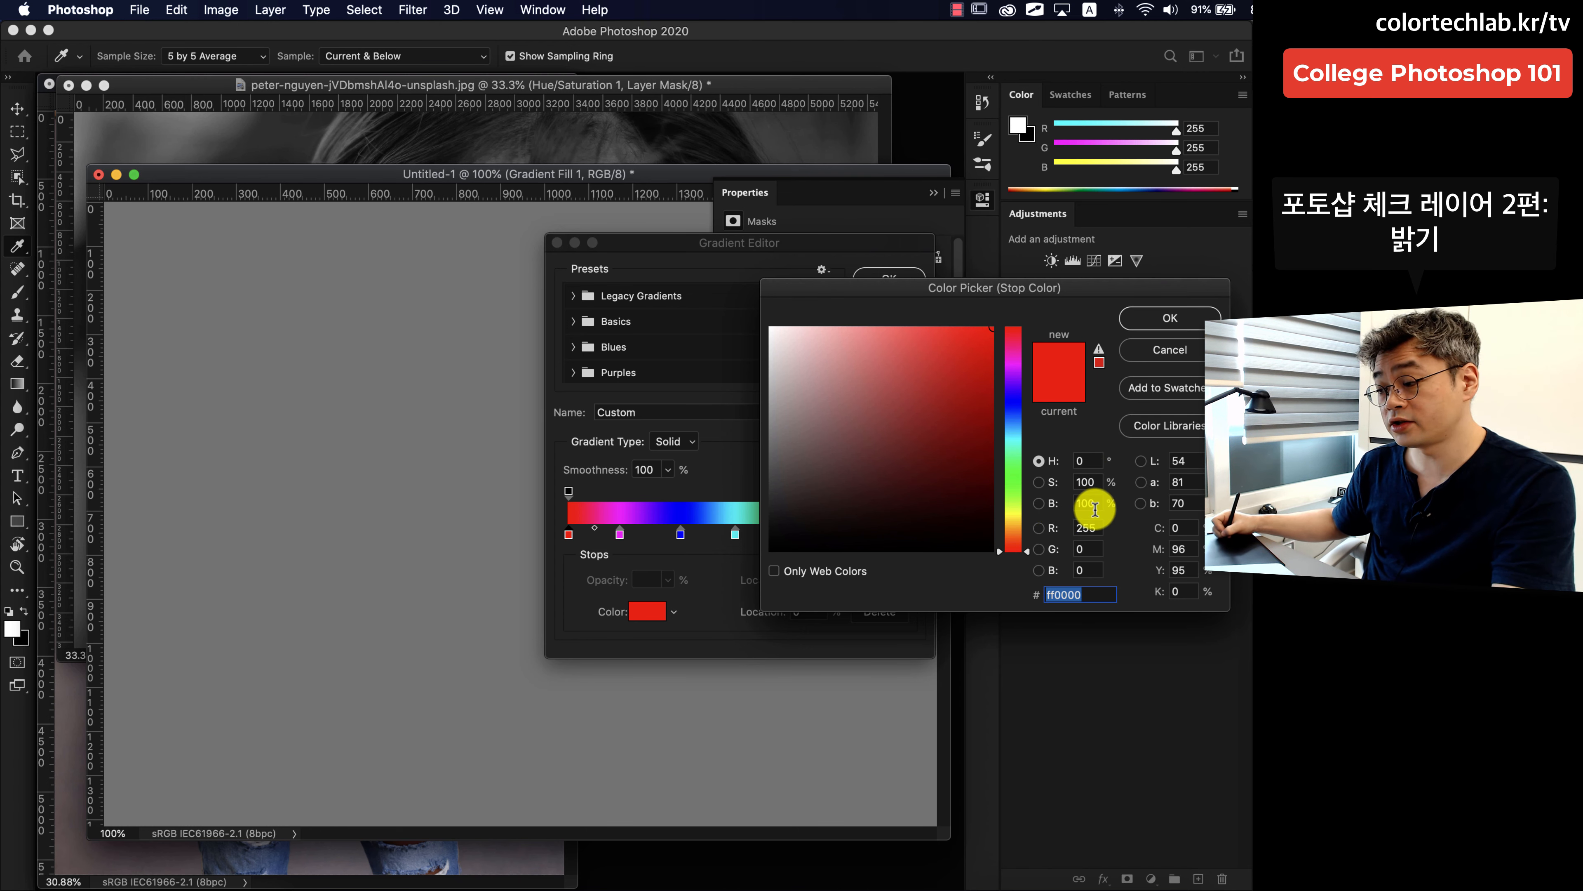
pyautogui.click(1170, 318)
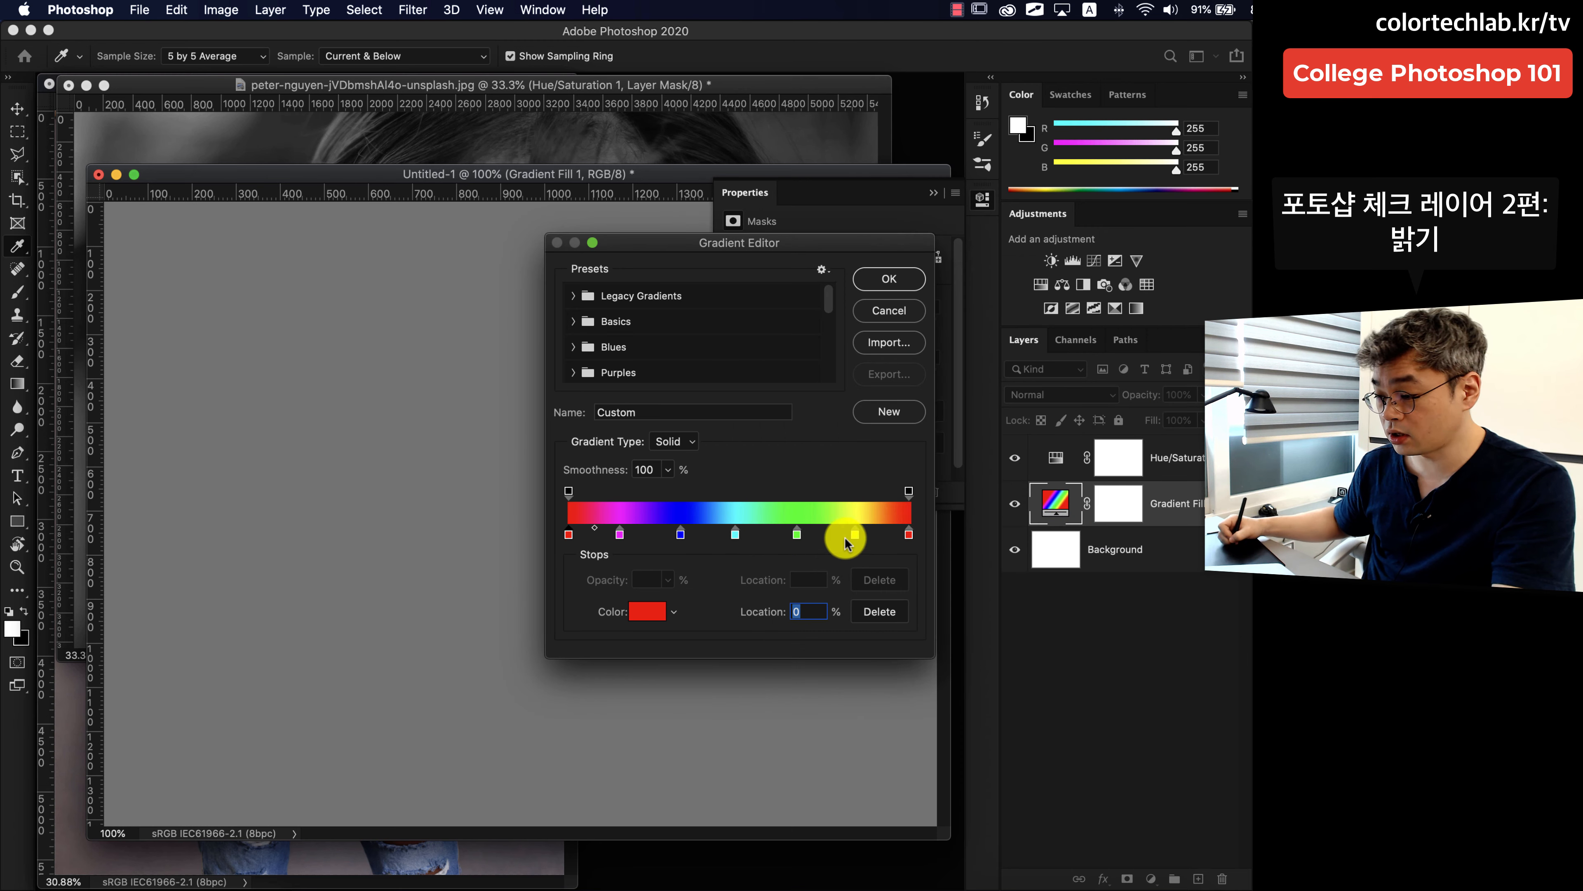
pyautogui.doubleClick(681, 535)
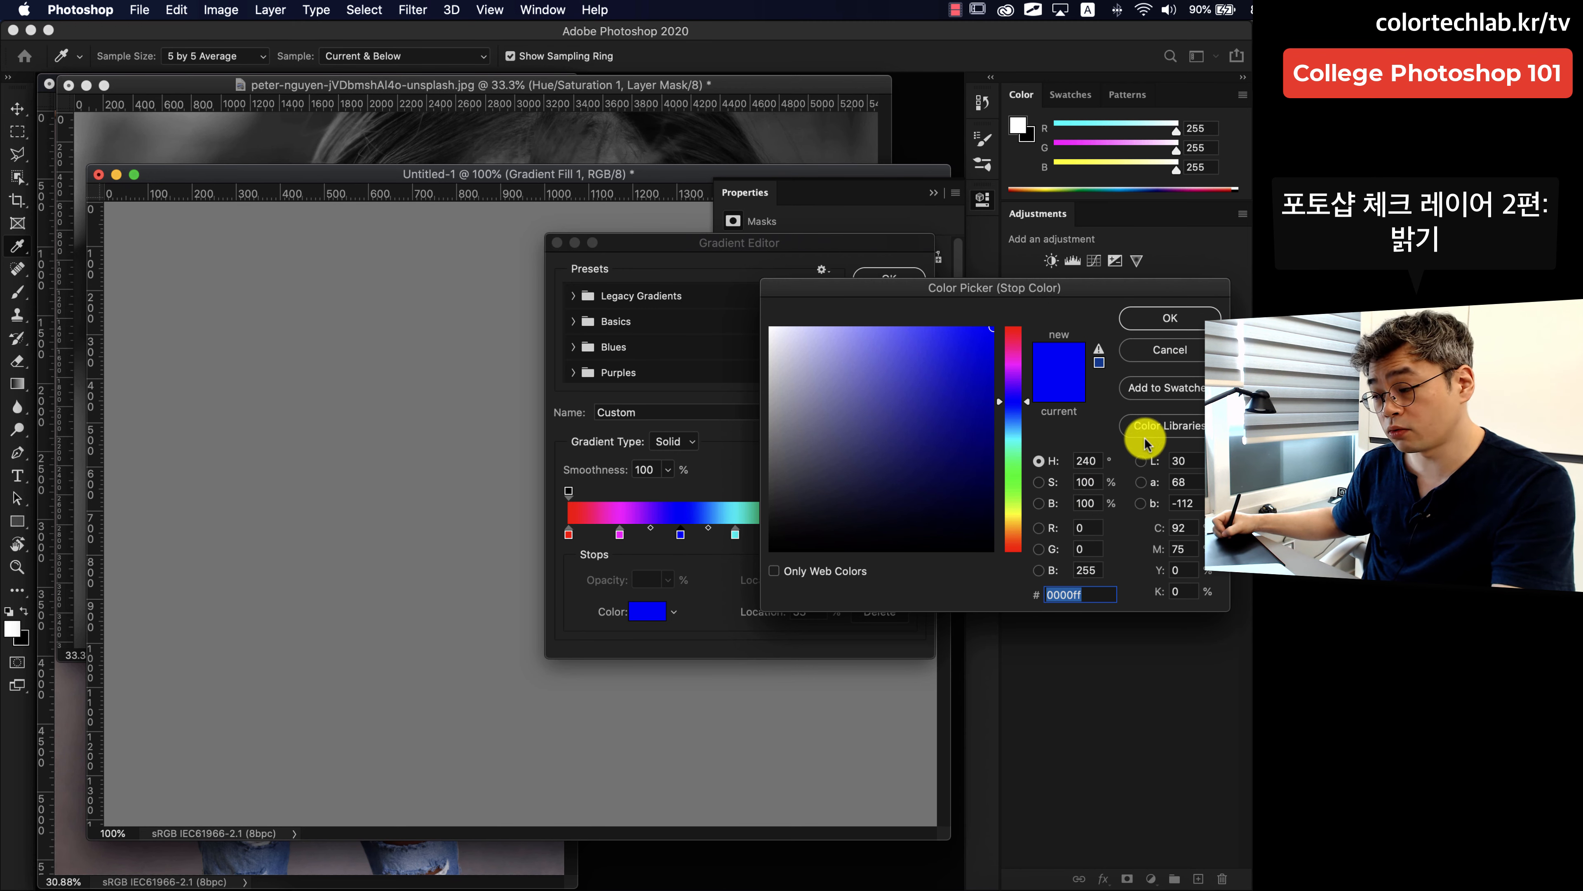
pyautogui.click(1170, 317)
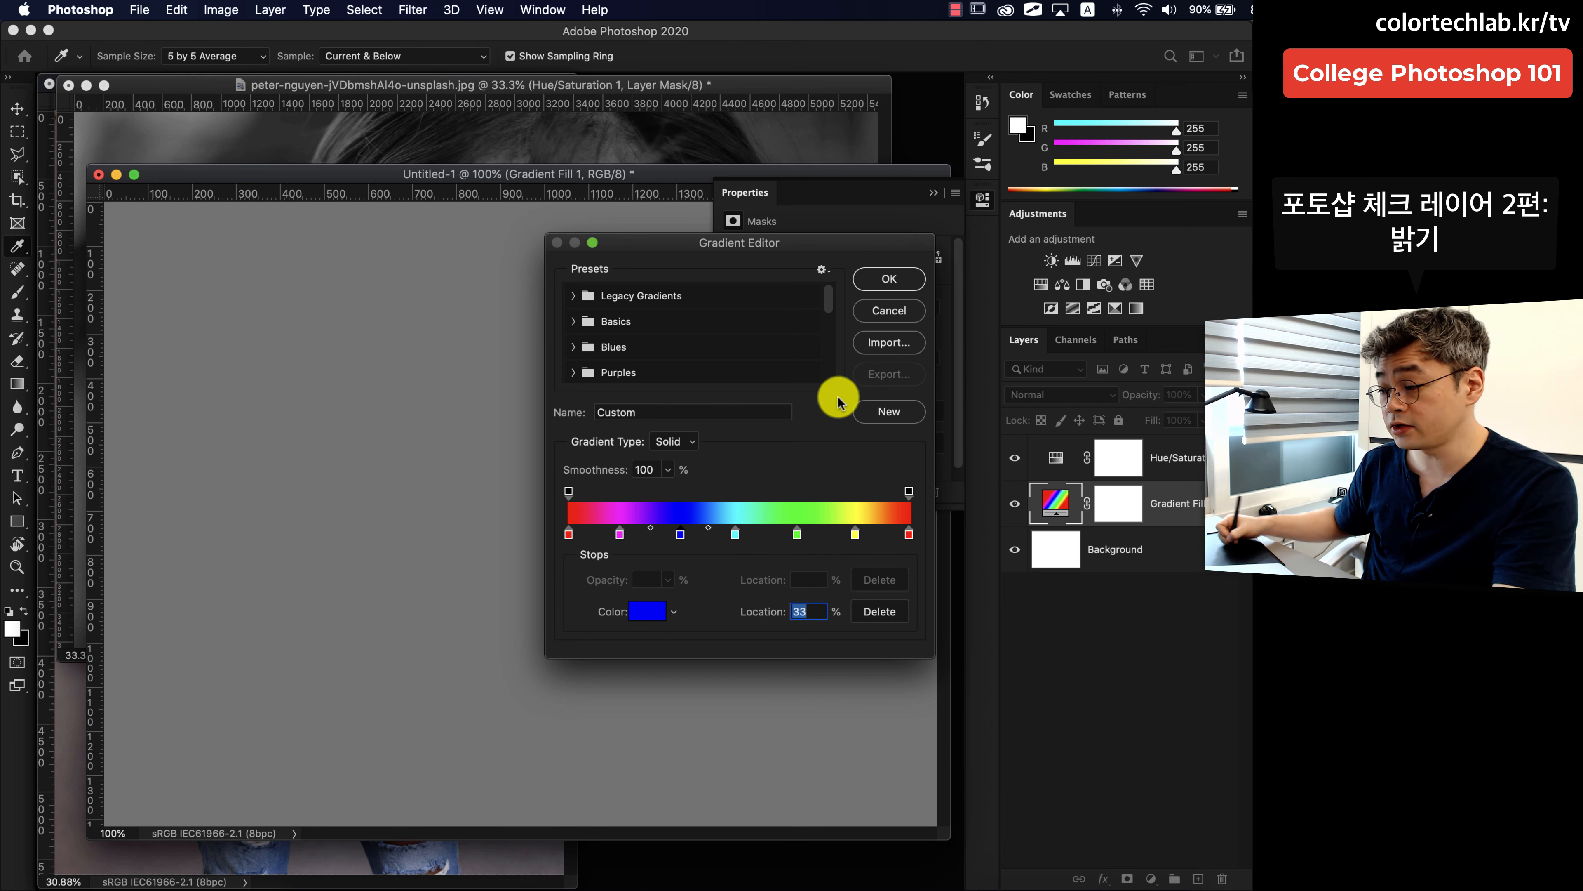
pyautogui.click(887, 312)
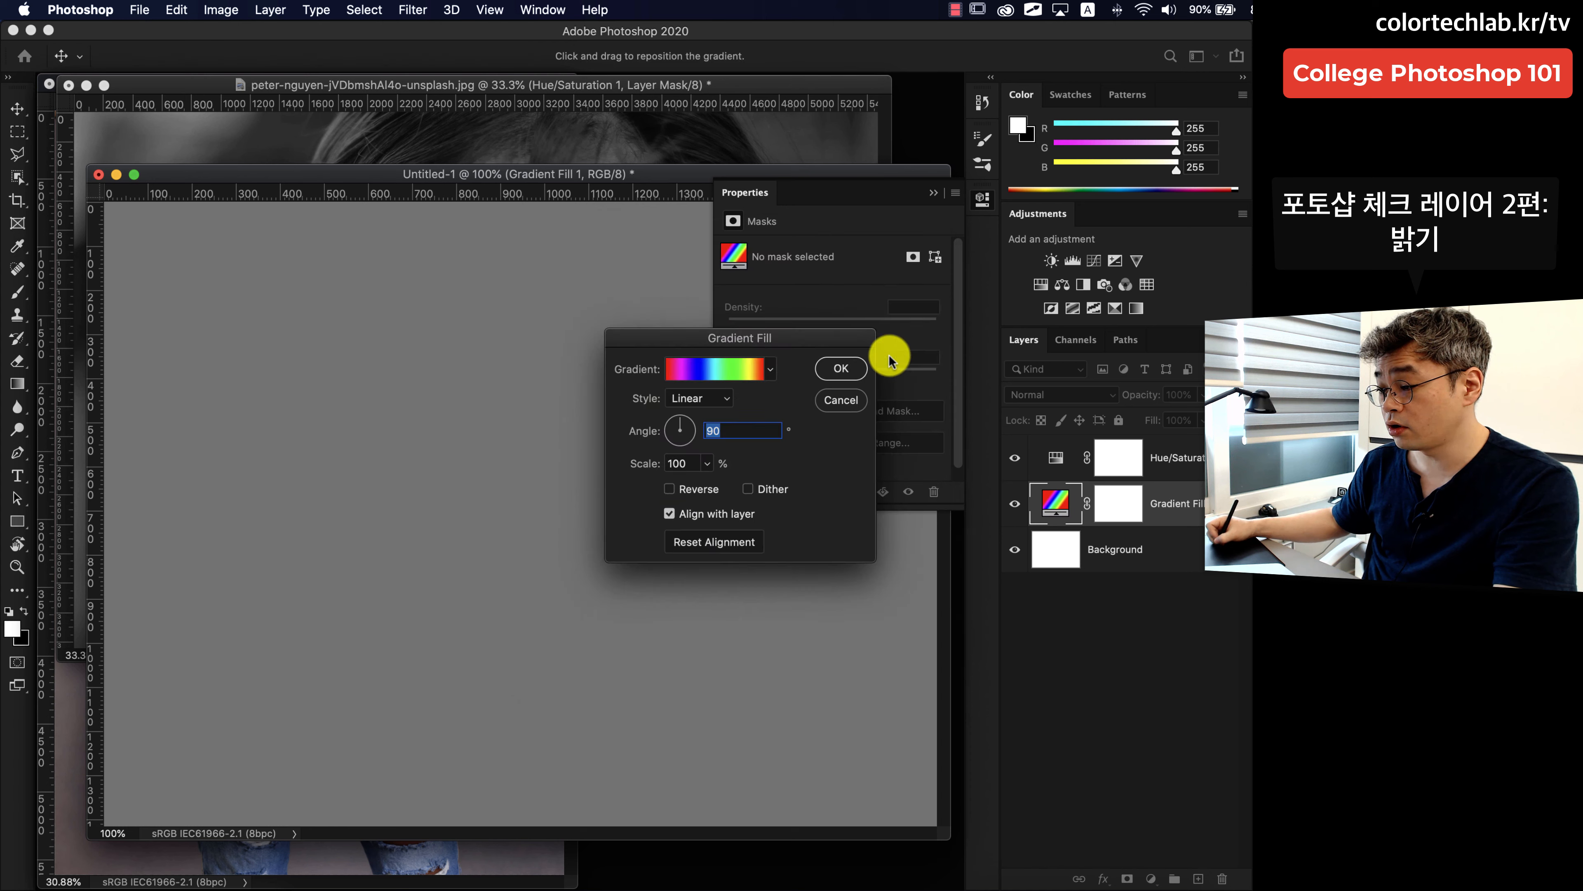
pyautogui.click(833, 400)
pyautogui.click(934, 193)
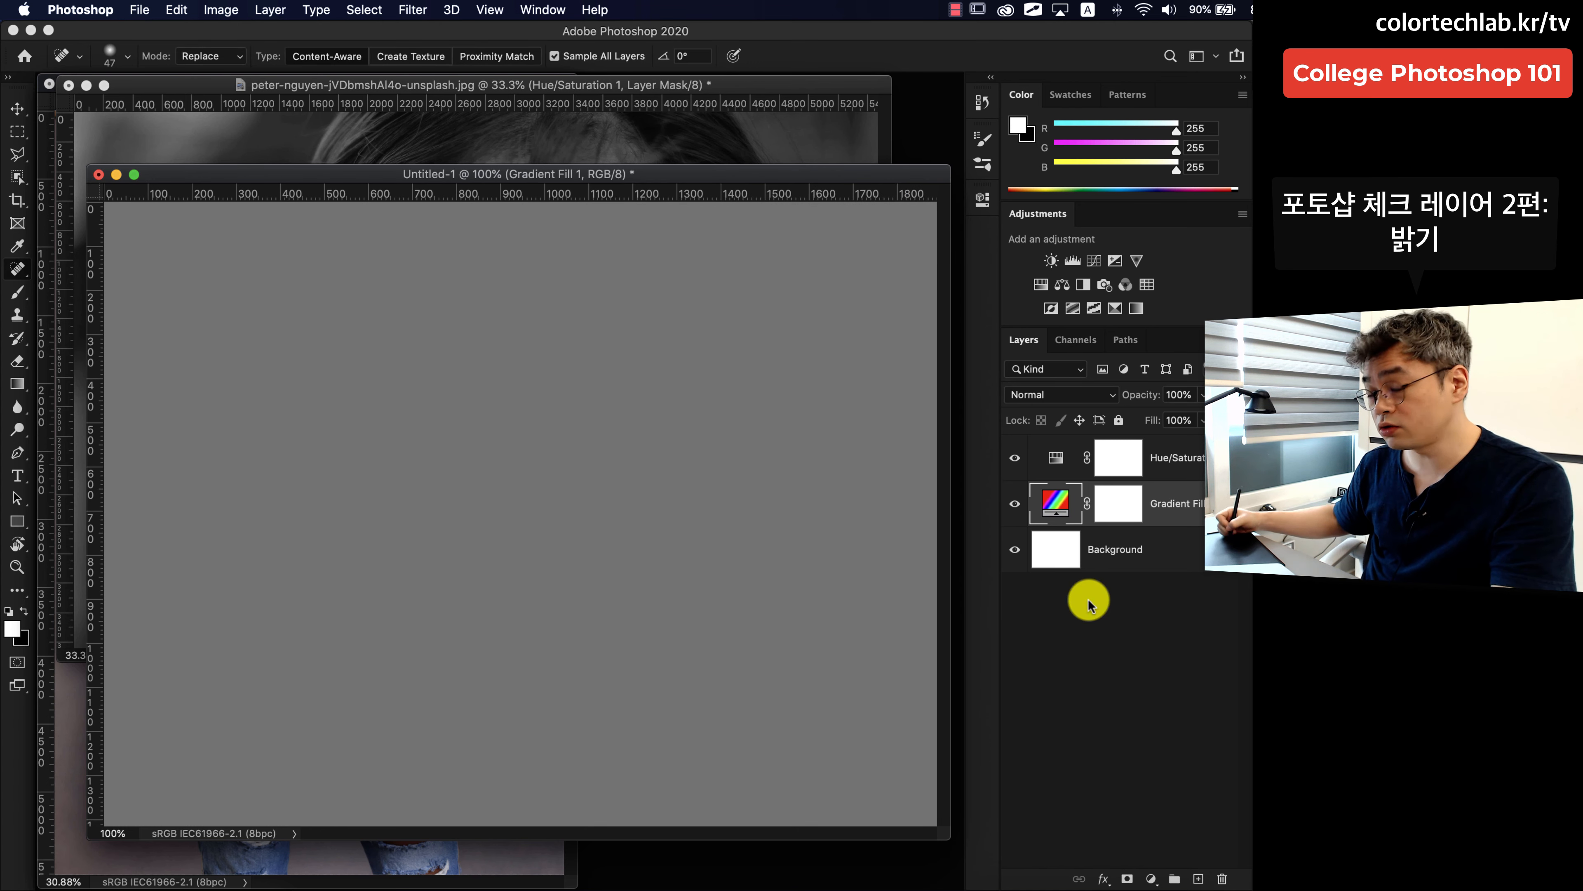
# Toggle the gradient fill layer's visibility and hide the Hue/Saturation layer above it.
pyautogui.click(1018, 503)
pyautogui.click(1016, 504)
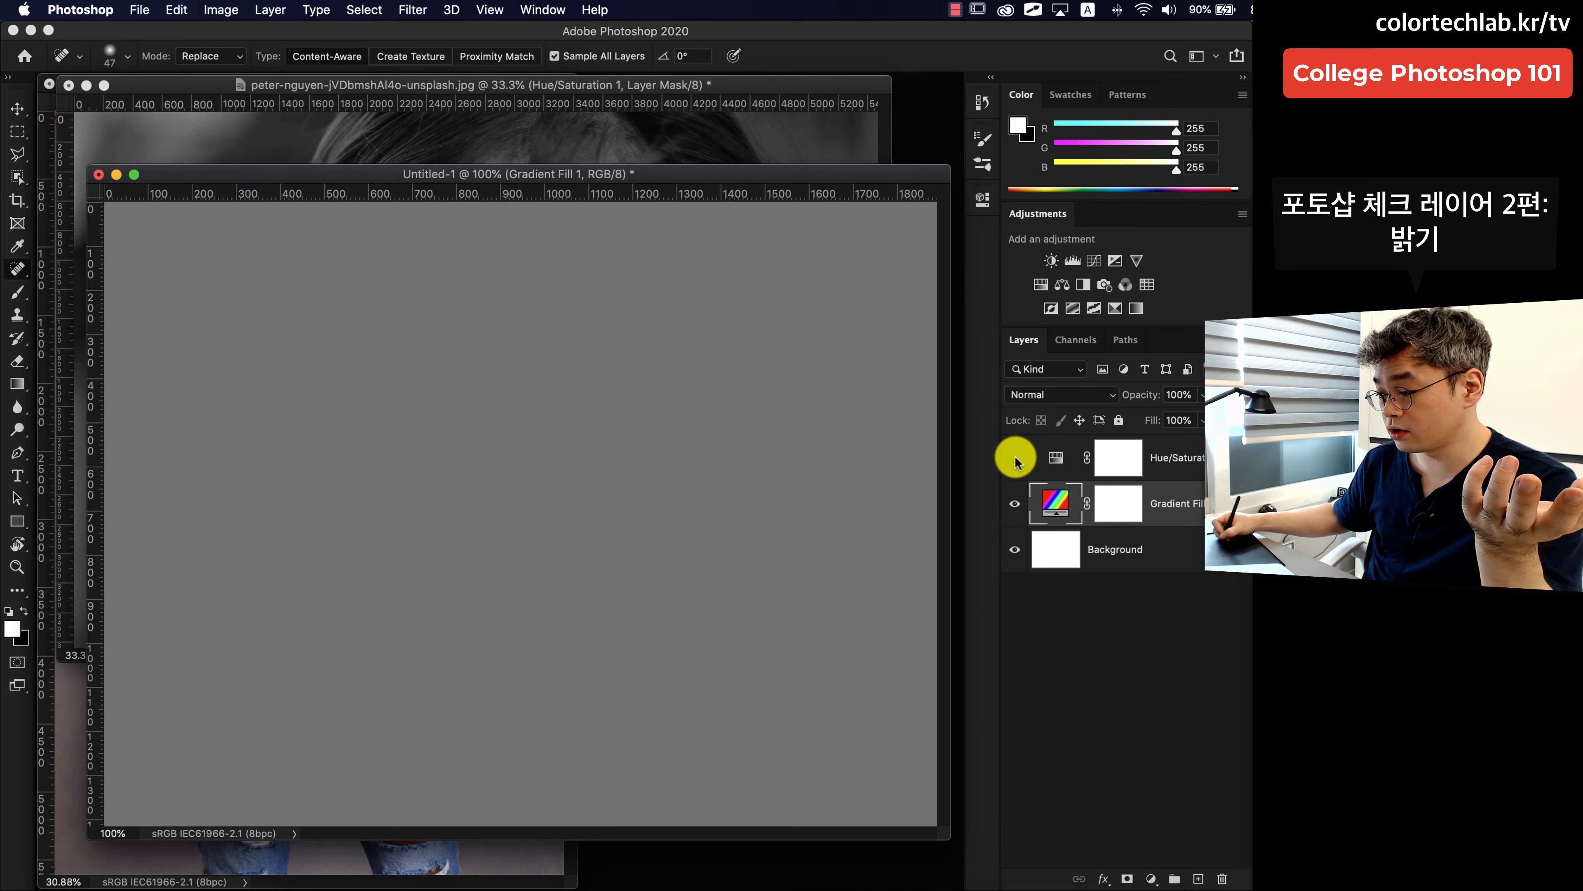
pyautogui.click(1014, 457)
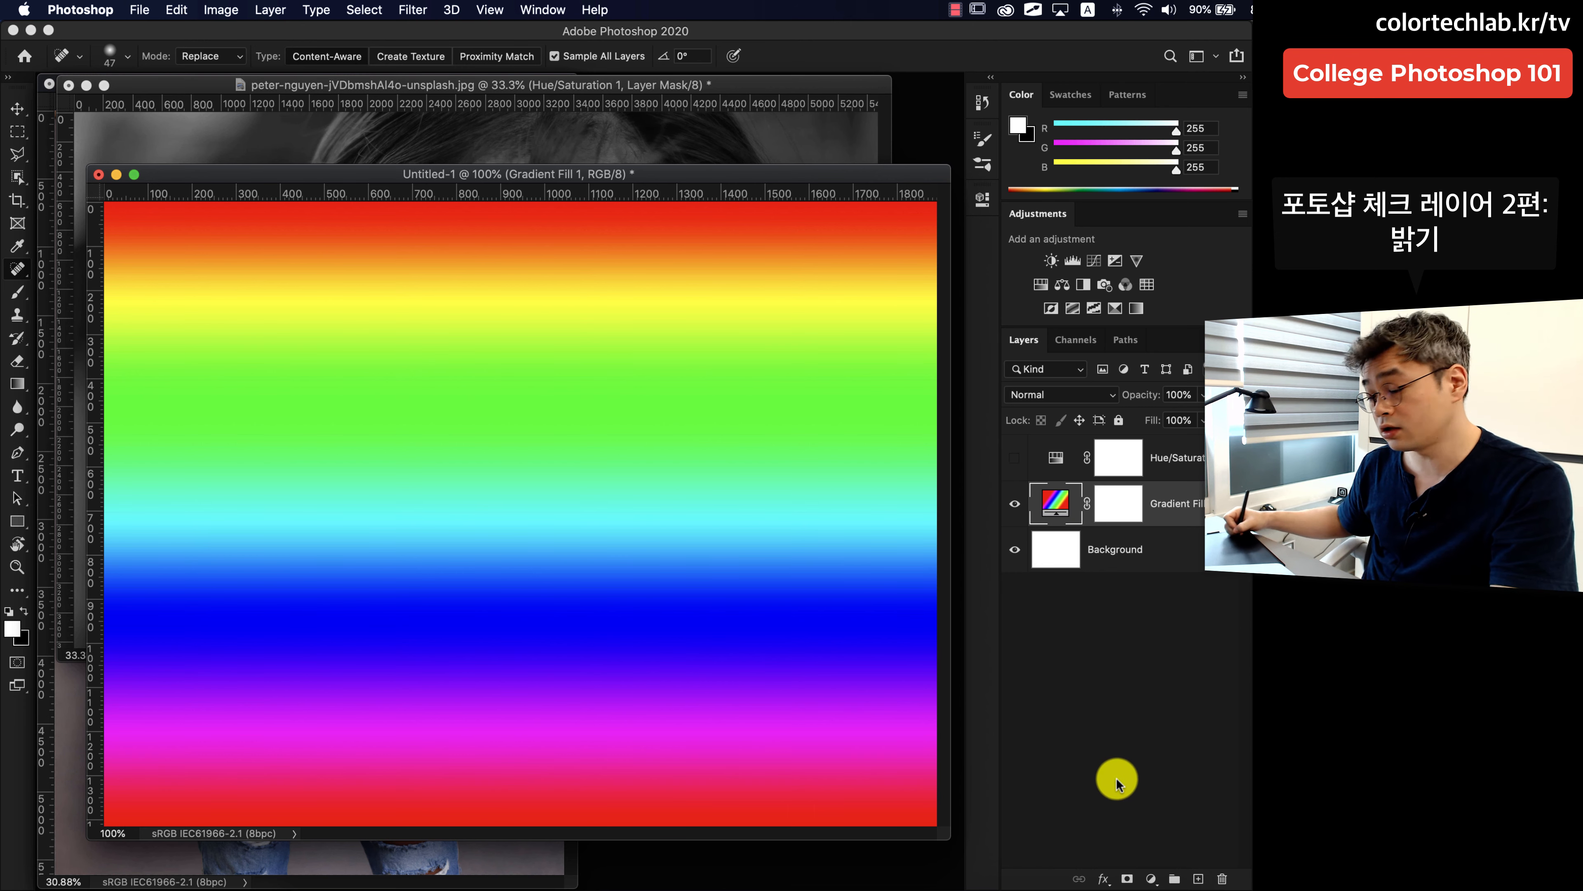
# Add a solid colour fill layer in grey #808080 above the gradient and set its blend mode to Color.
pyautogui.click(1151, 878)
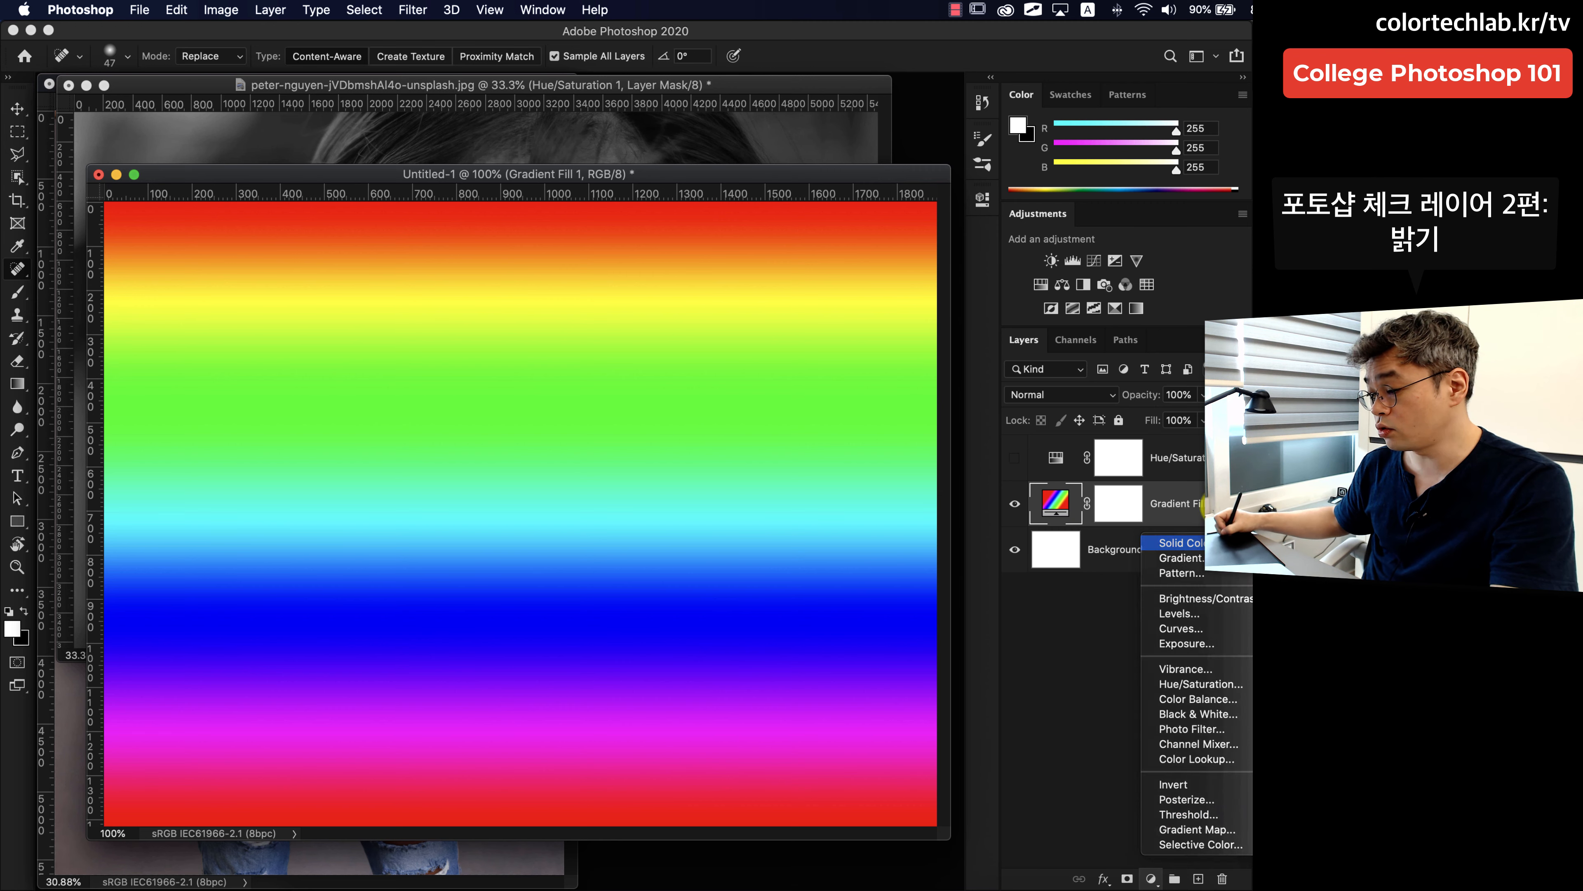
pyautogui.click(1194, 544)
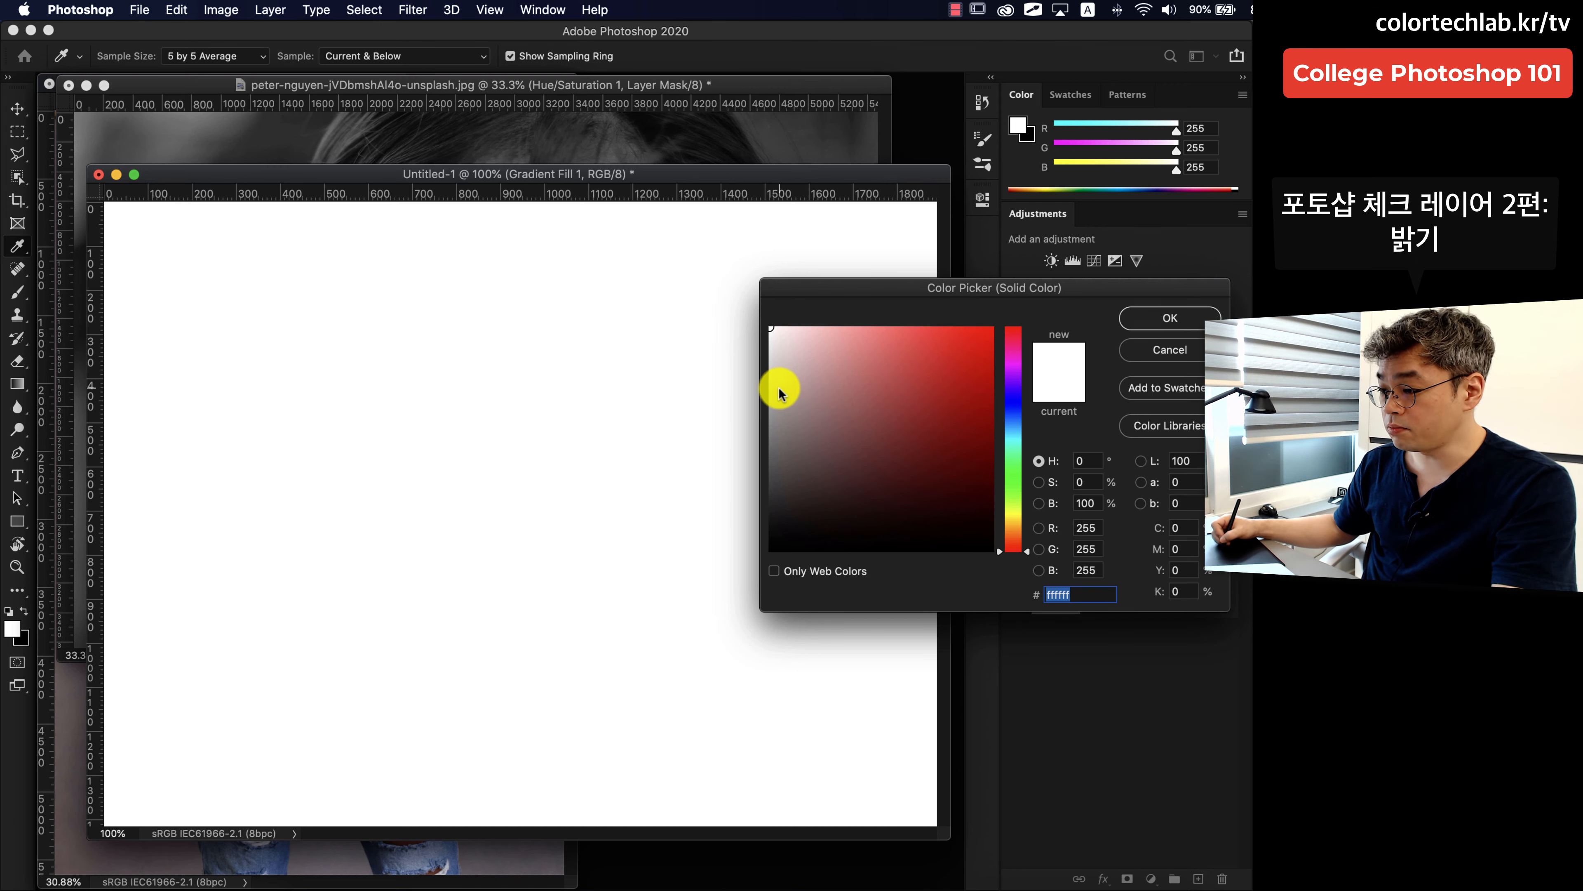
pyautogui.moveTo(780, 392)
pyautogui.mouseDown()
pyautogui.moveTo(764, 385)
pyautogui.moveTo(730, 443)
pyautogui.moveTo(711, 381)
pyautogui.moveTo(688, 569)
pyautogui.moveTo(651, 272)
pyautogui.moveTo(636, 453)
pyautogui.moveTo(626, 439)
pyautogui.mouseUp()
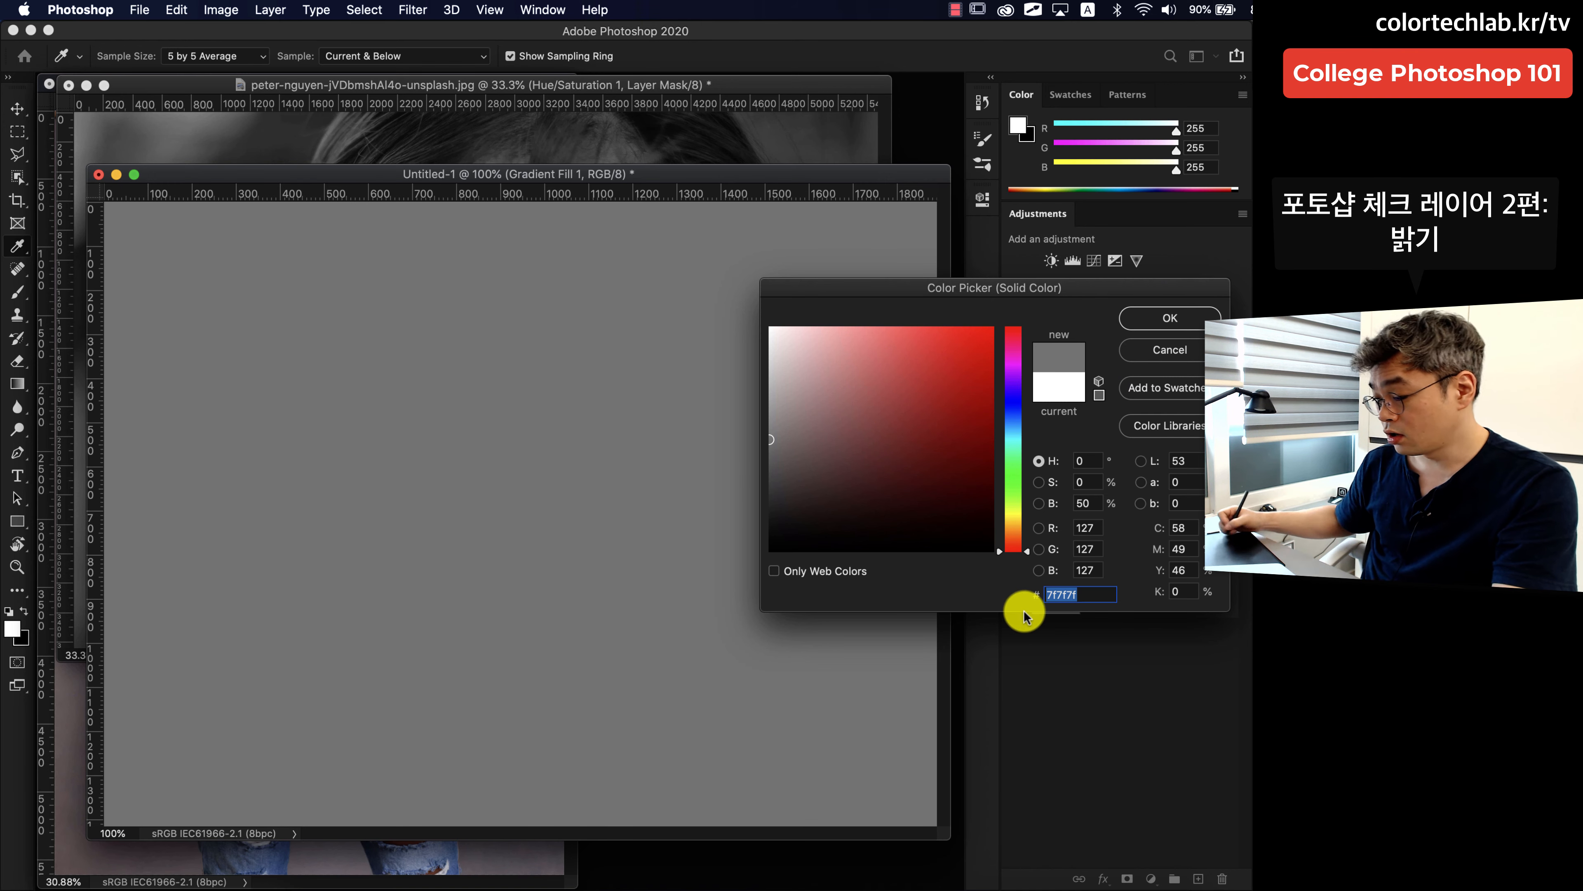
pyautogui.write('808080')
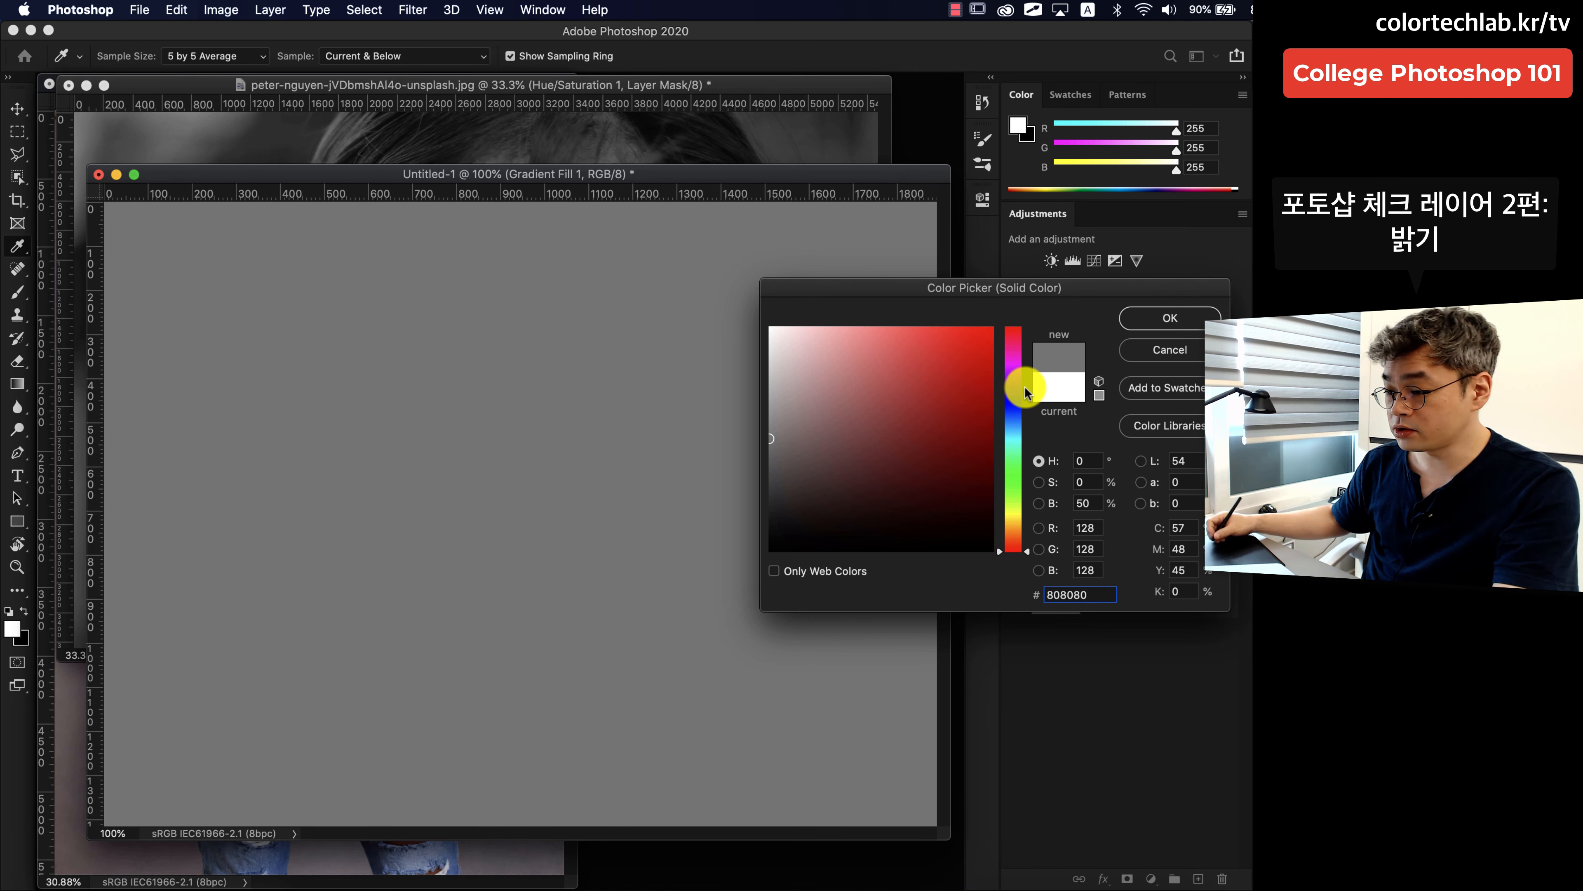
pyautogui.click(1151, 319)
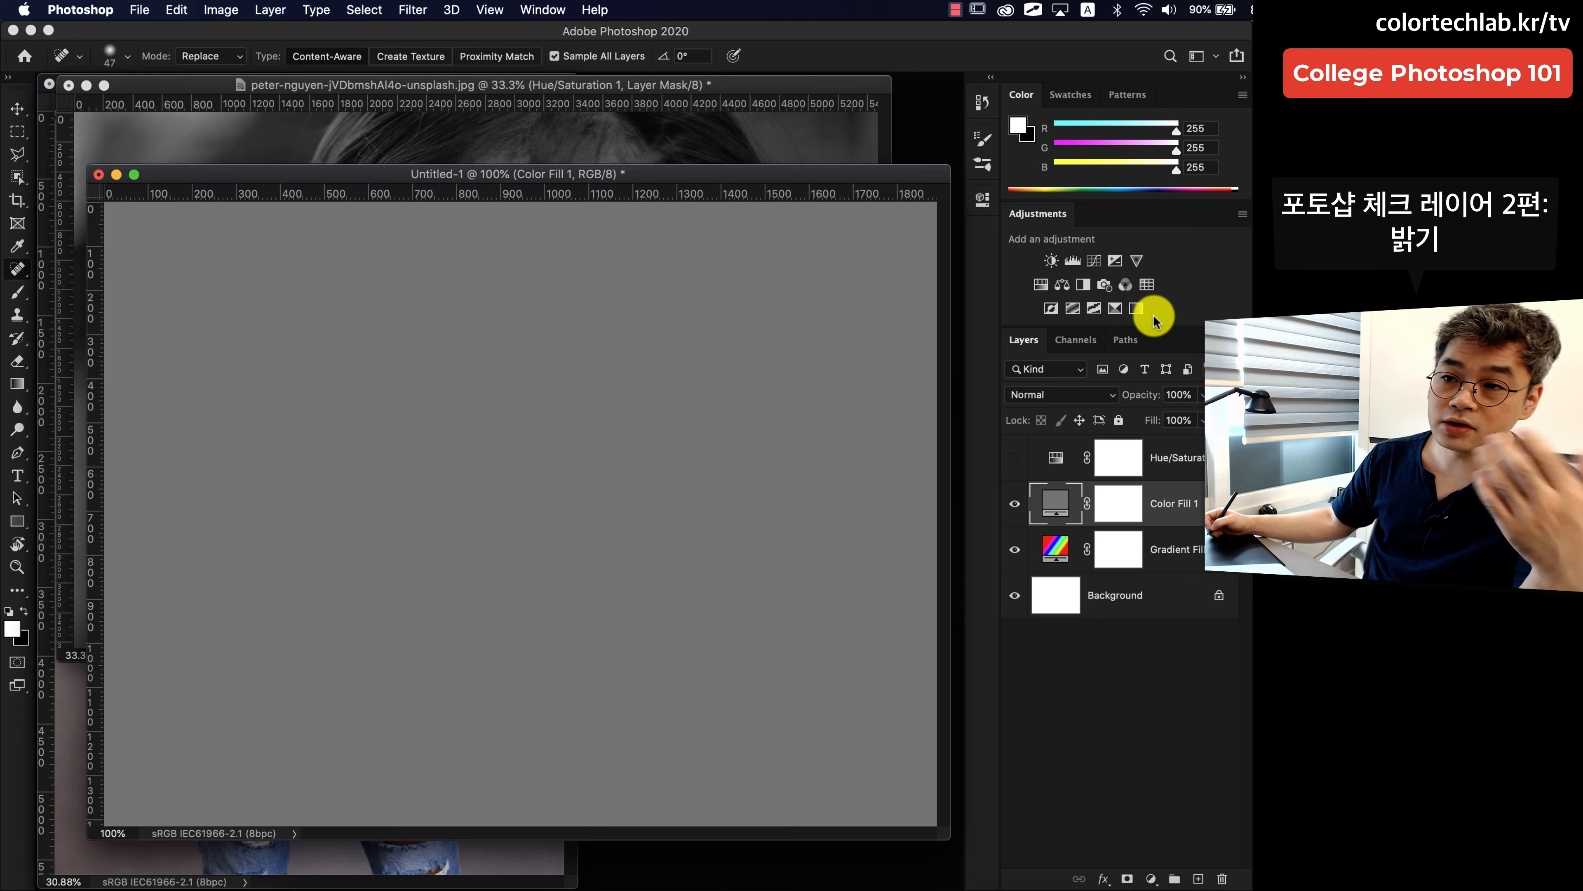
pyautogui.click(1054, 394)
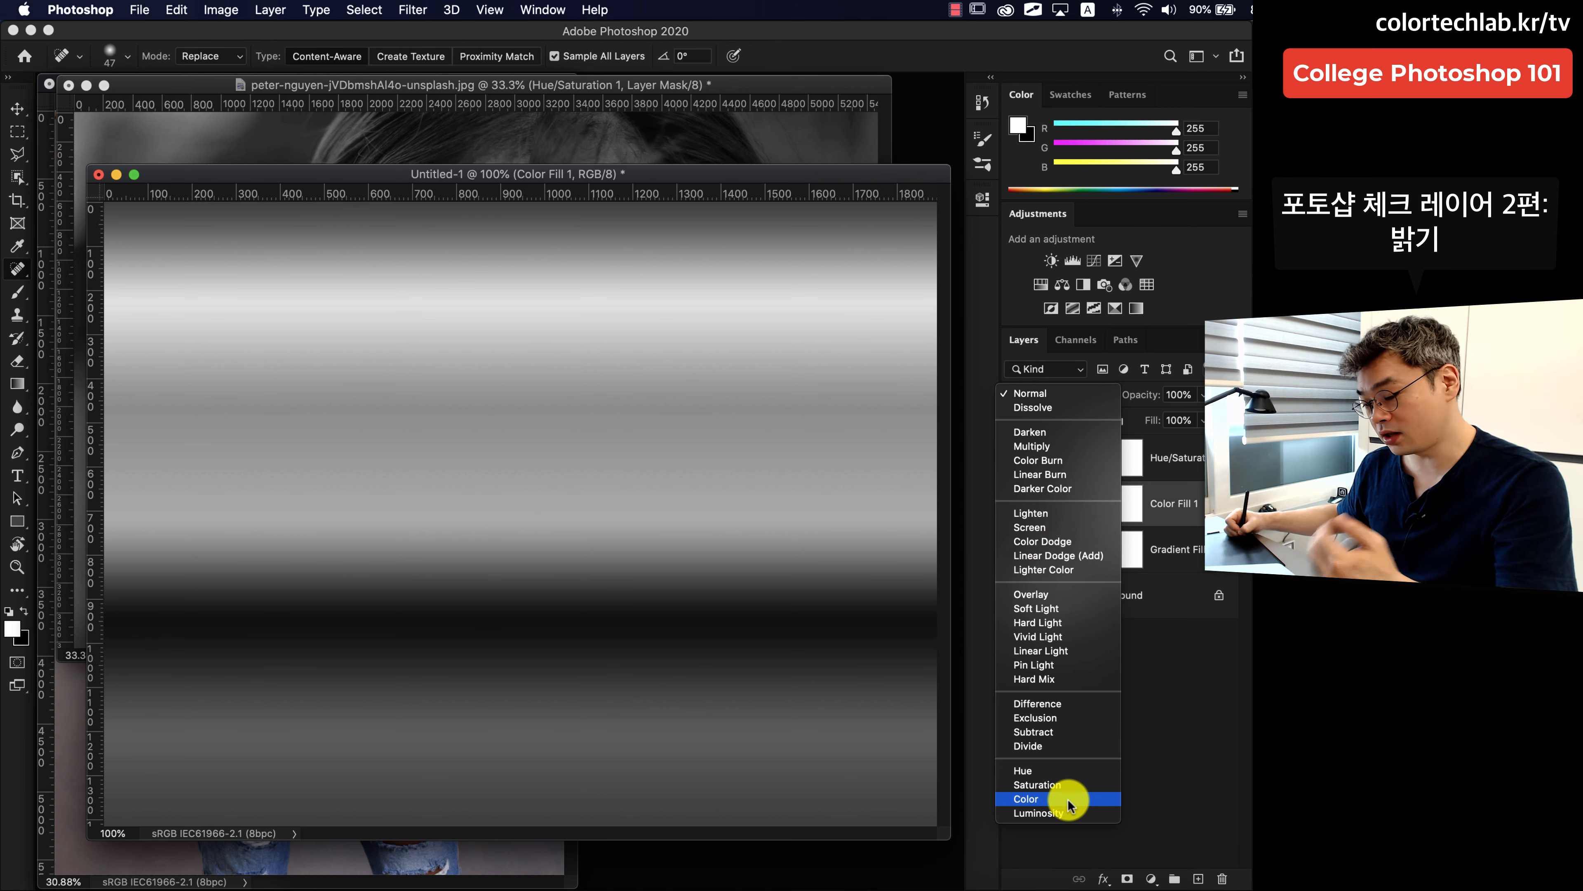
pyautogui.click(1067, 801)
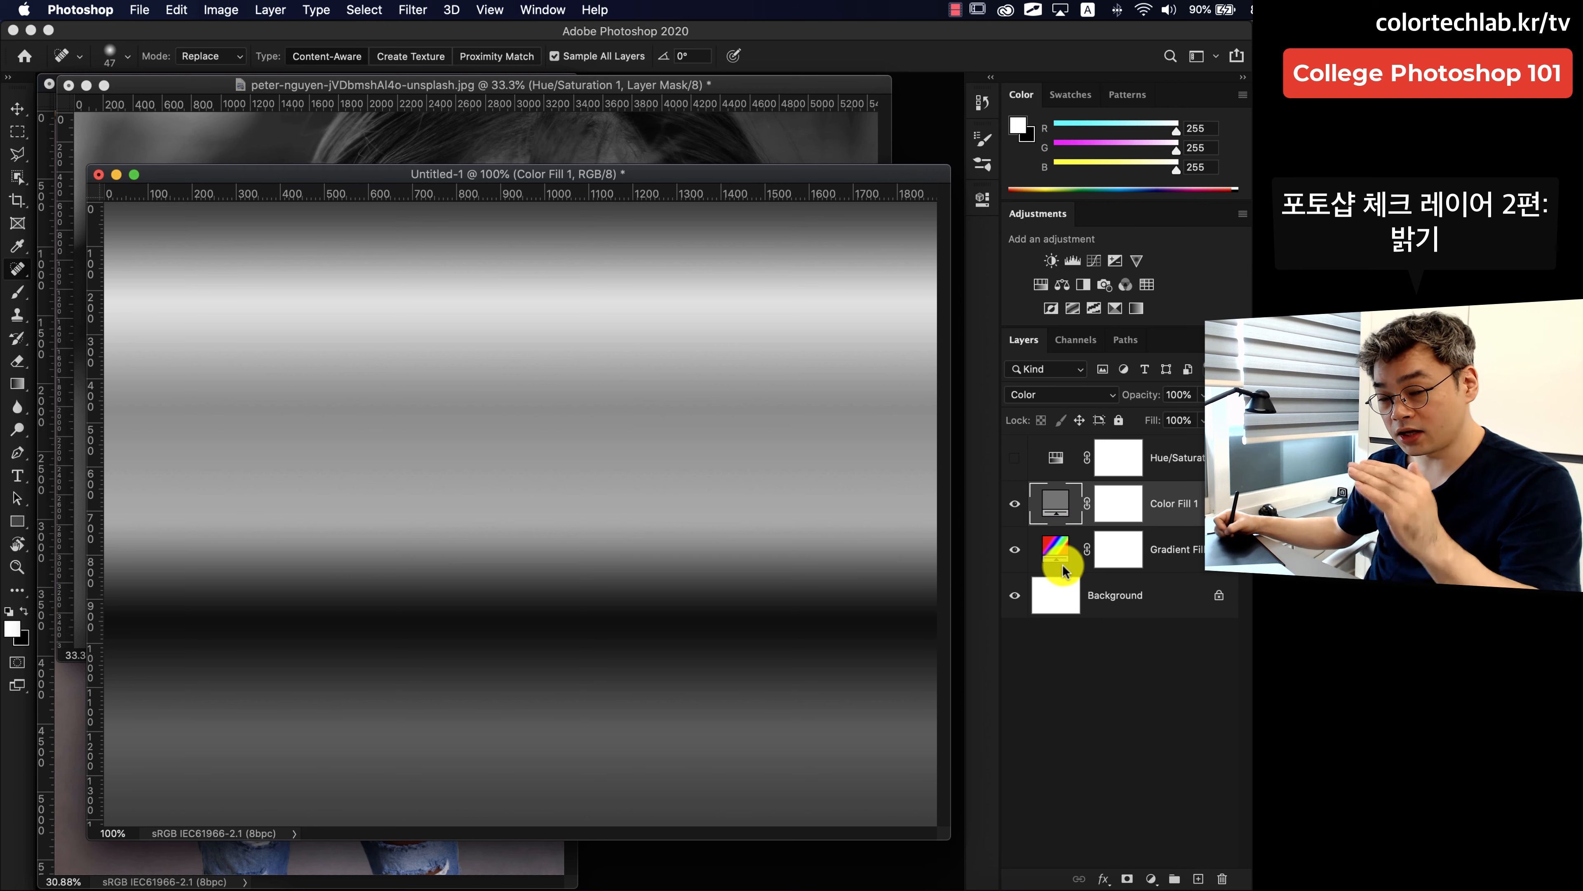
# Compare the gradient without correction, with Hue/Saturation 1 alone and with Color Fill 1 alone, leaving only Color Fill 1 shown above the gradient.
pyautogui.click(1015, 504)
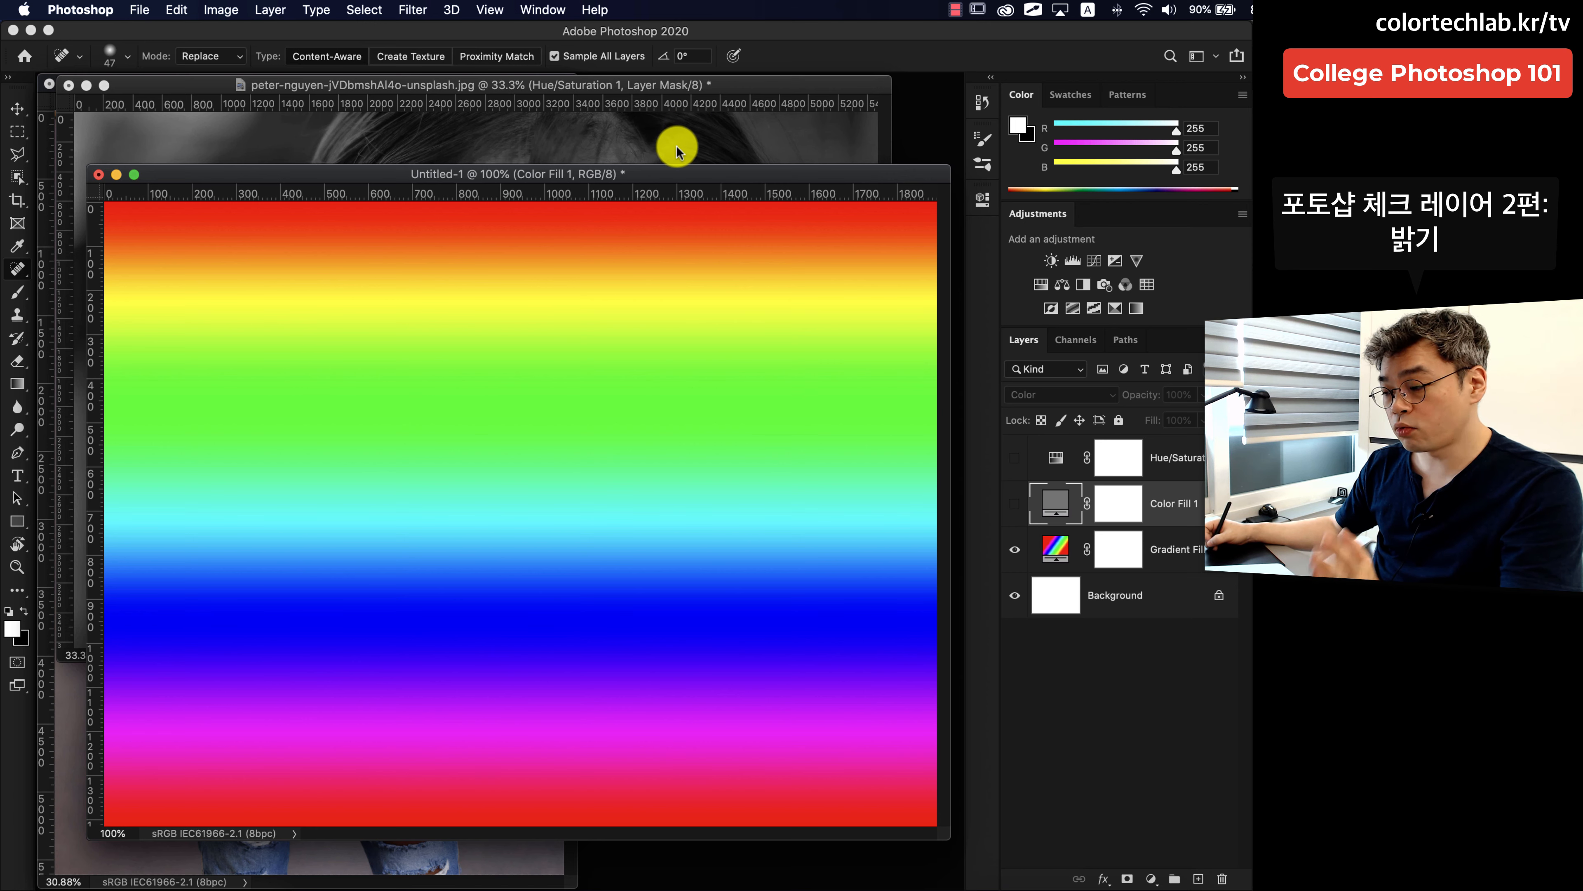
pyautogui.click(1015, 458)
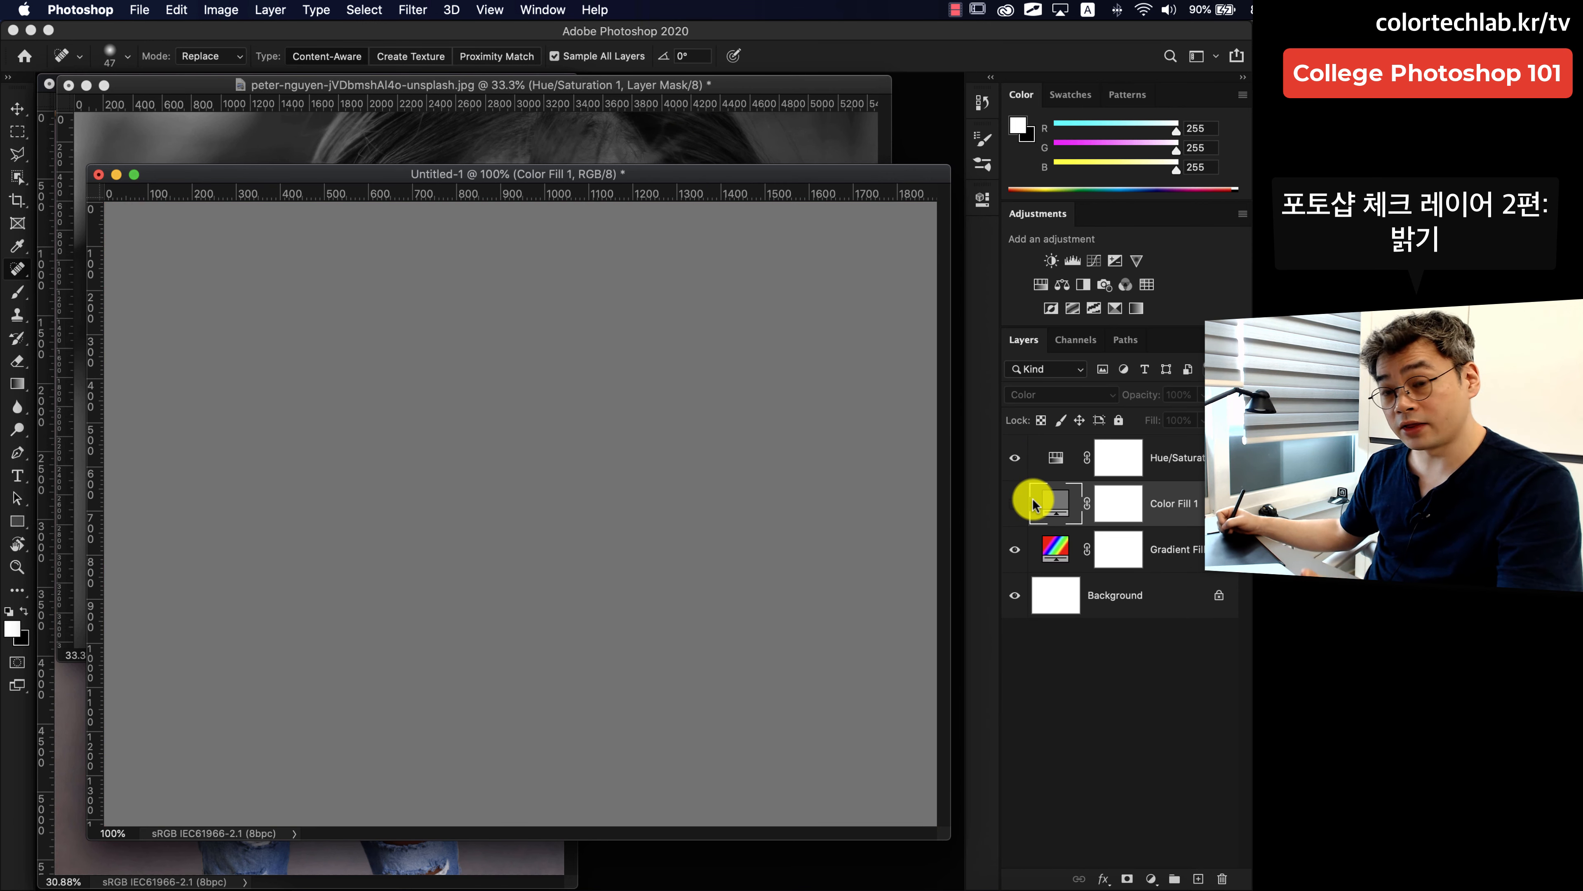
pyautogui.click(1014, 457)
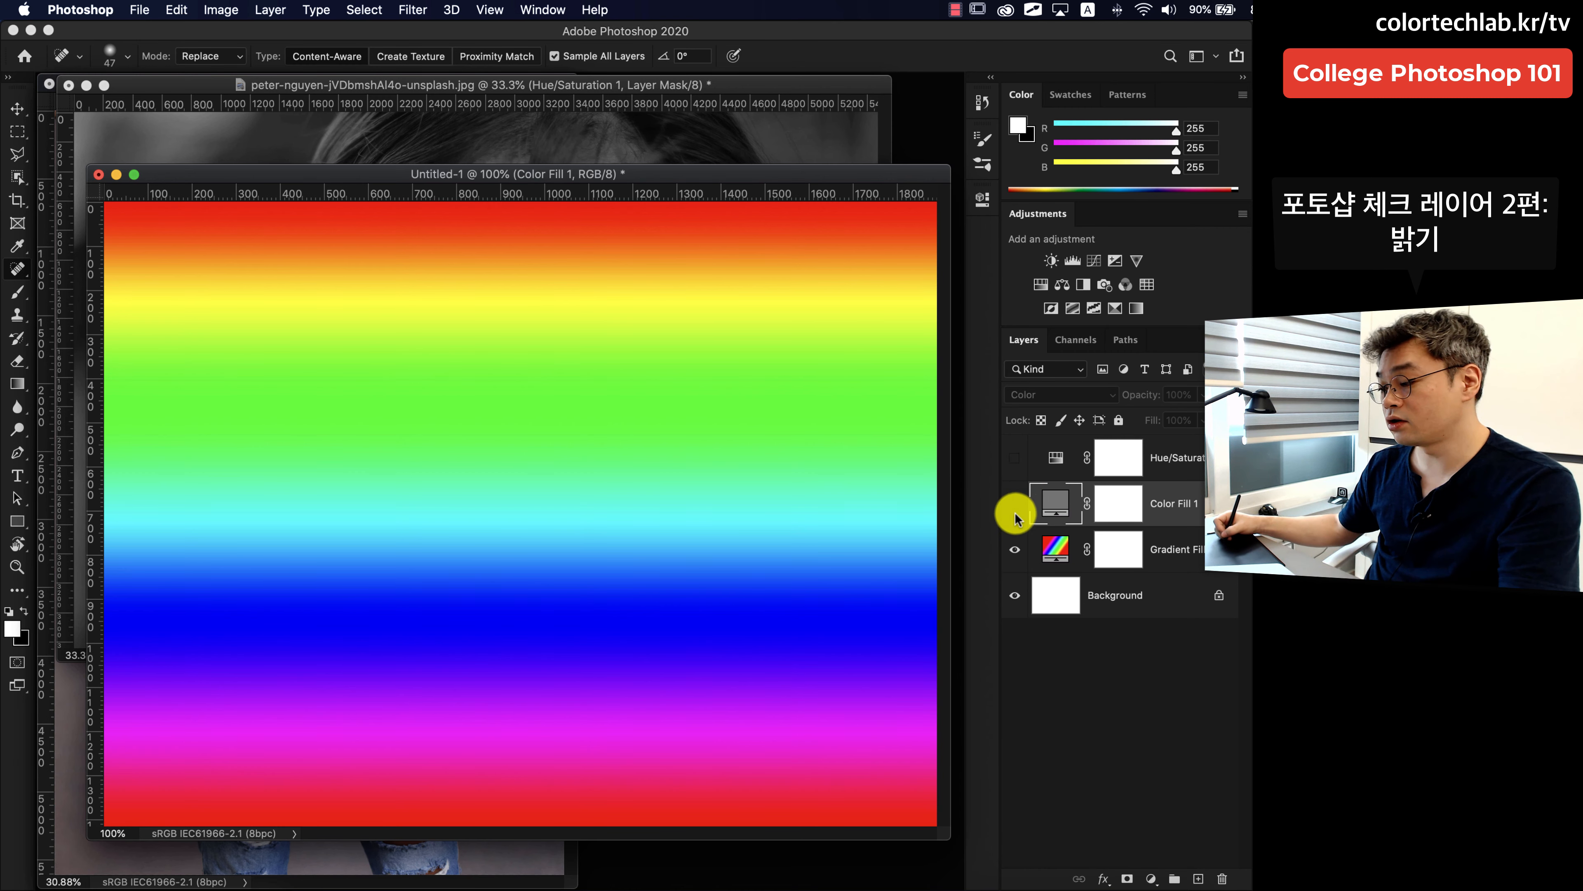
pyautogui.click(1015, 504)
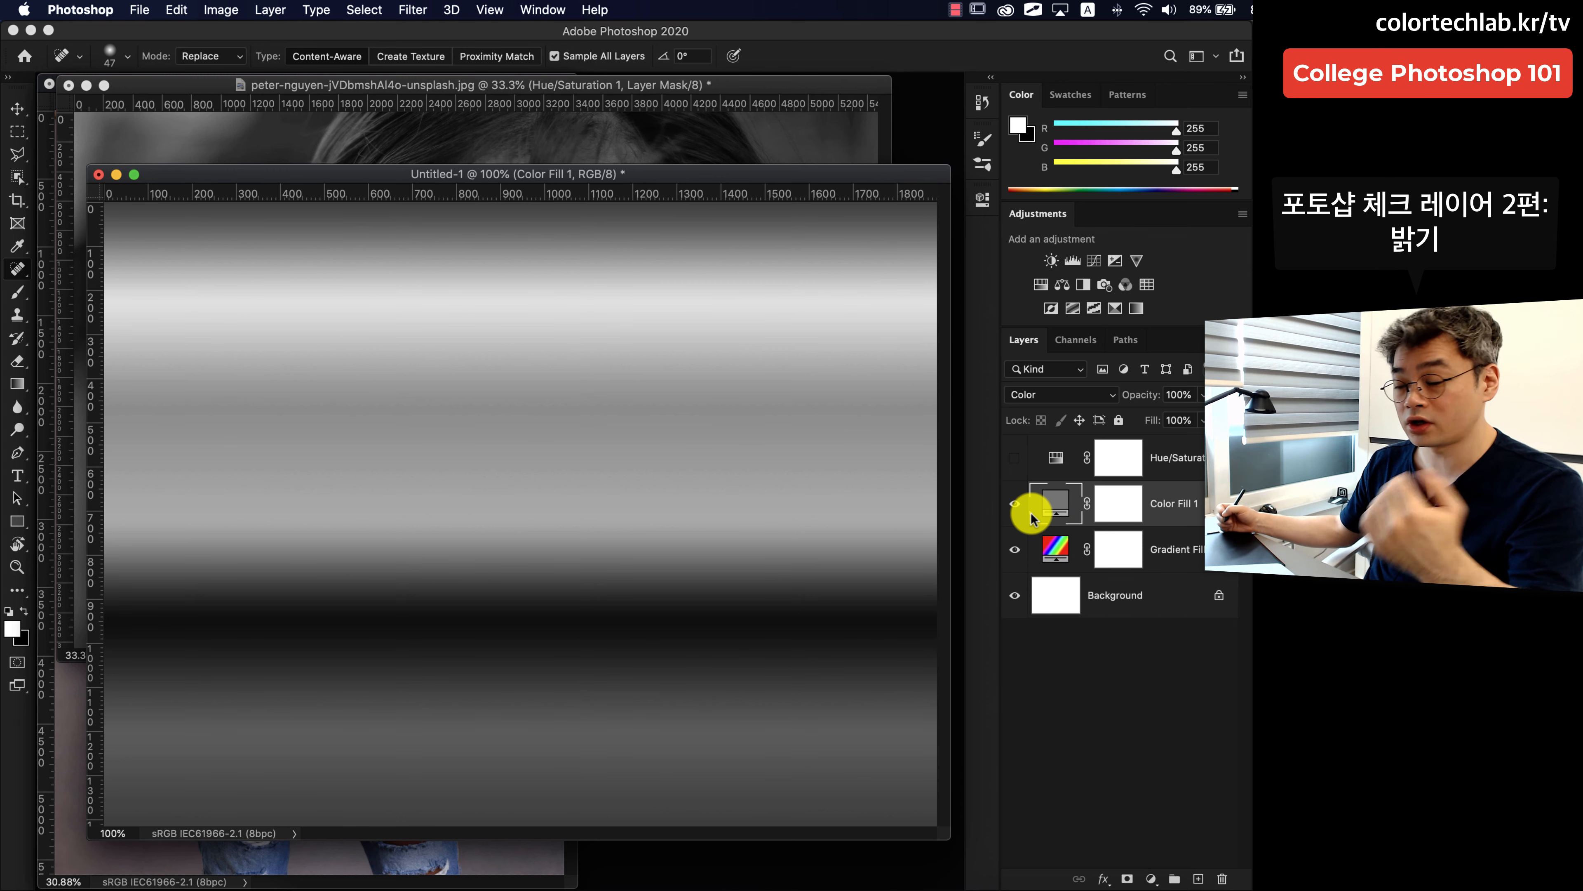
# Copy the Color Fill 1 layer from the gradient document into the portrait photo, above its Hue/Saturation layer.
pyautogui.moveTo(760, 180); pyautogui.dragTo(774, 219)
pyautogui.click(810, 86)
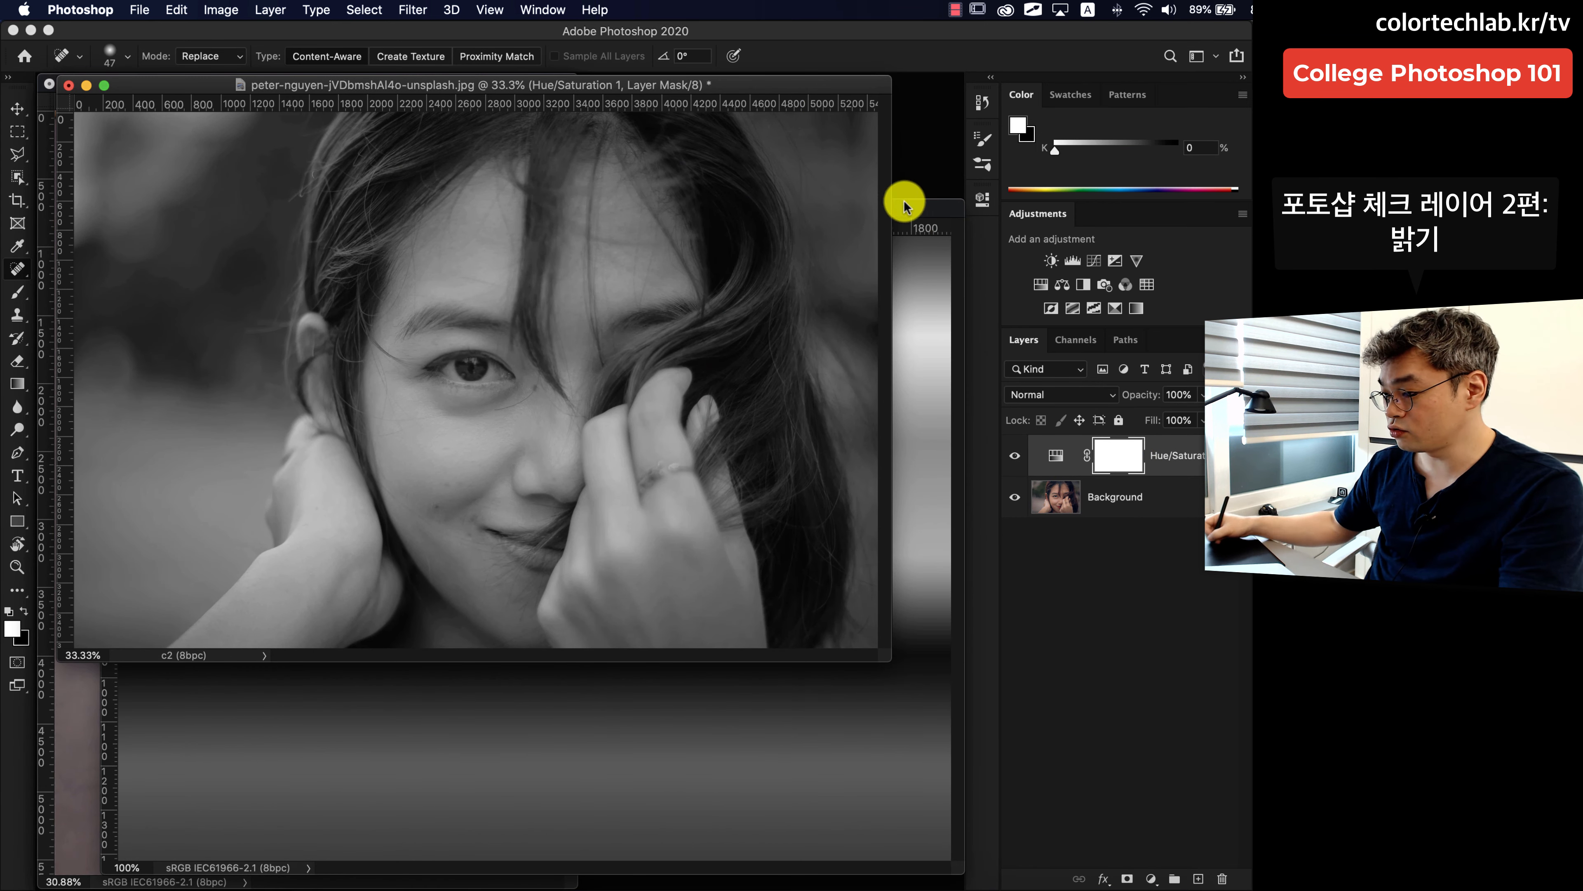
pyautogui.click(927, 230)
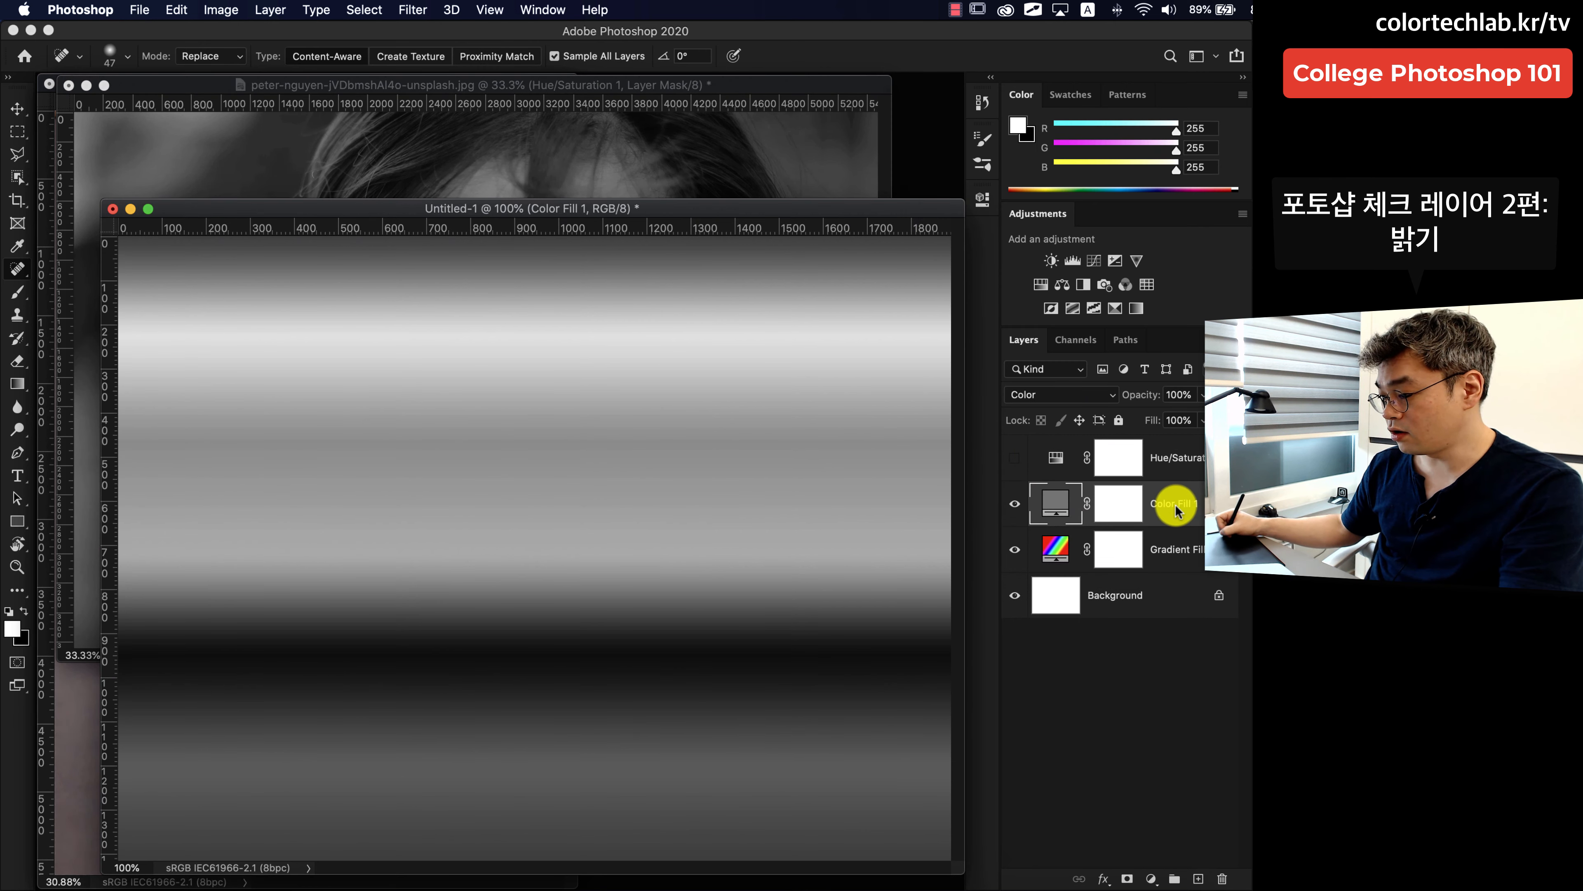
pyautogui.moveTo(1179, 504); pyautogui.dragTo(724, 141)
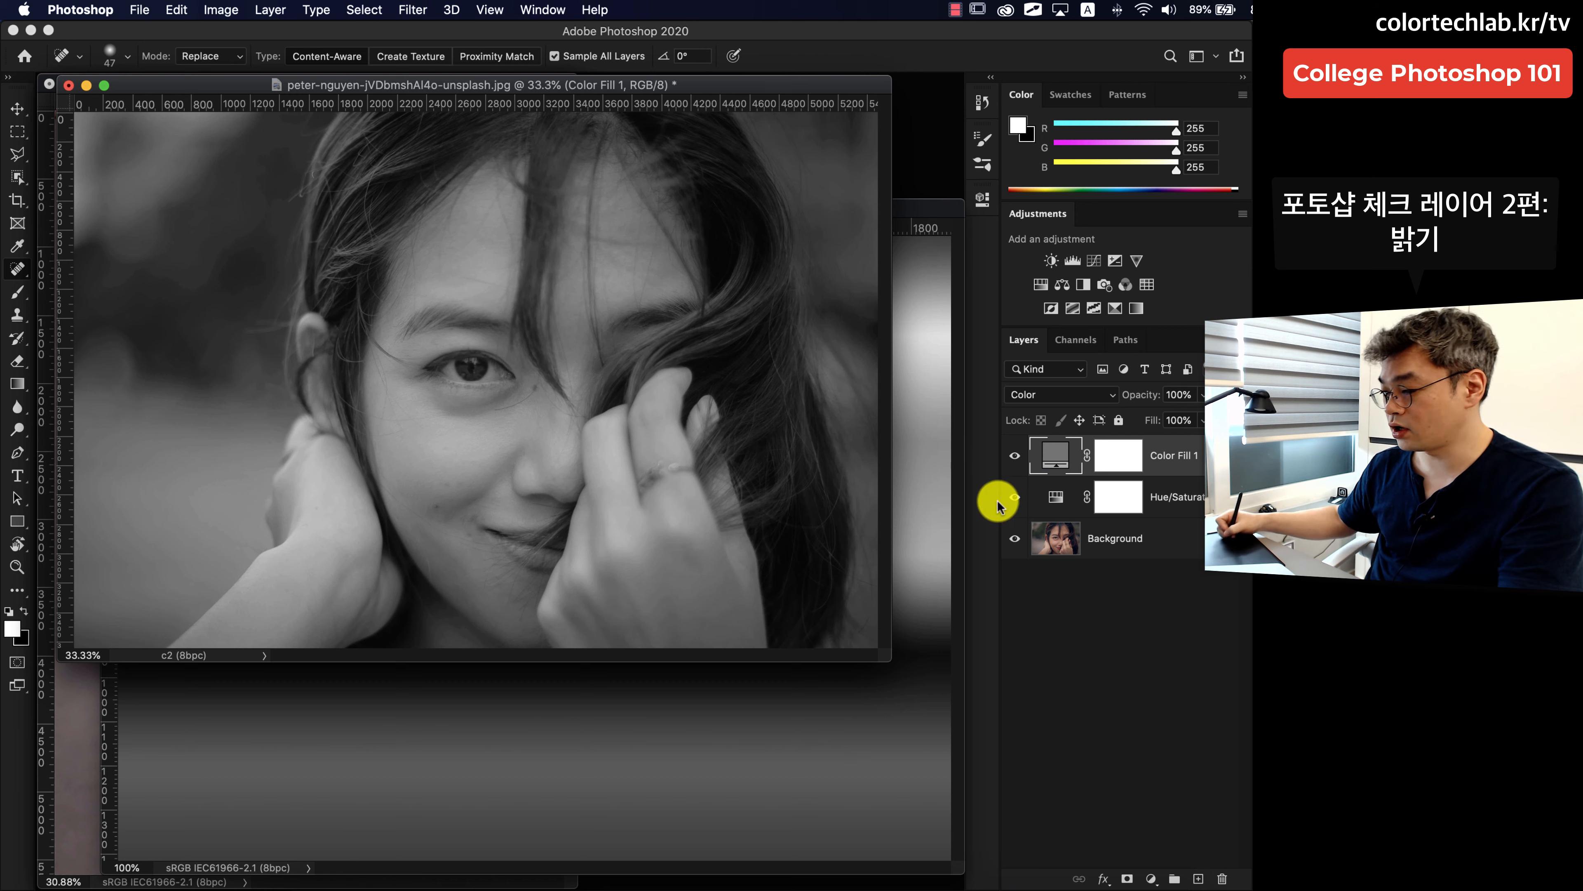
# Compare the Hue/Saturation and Color Fill 1 layers one at a time on the portrait, leaving Hue/Saturation hidden and Color Fill 1 shown.
pyautogui.click(1015, 455)
pyautogui.click(1014, 496)
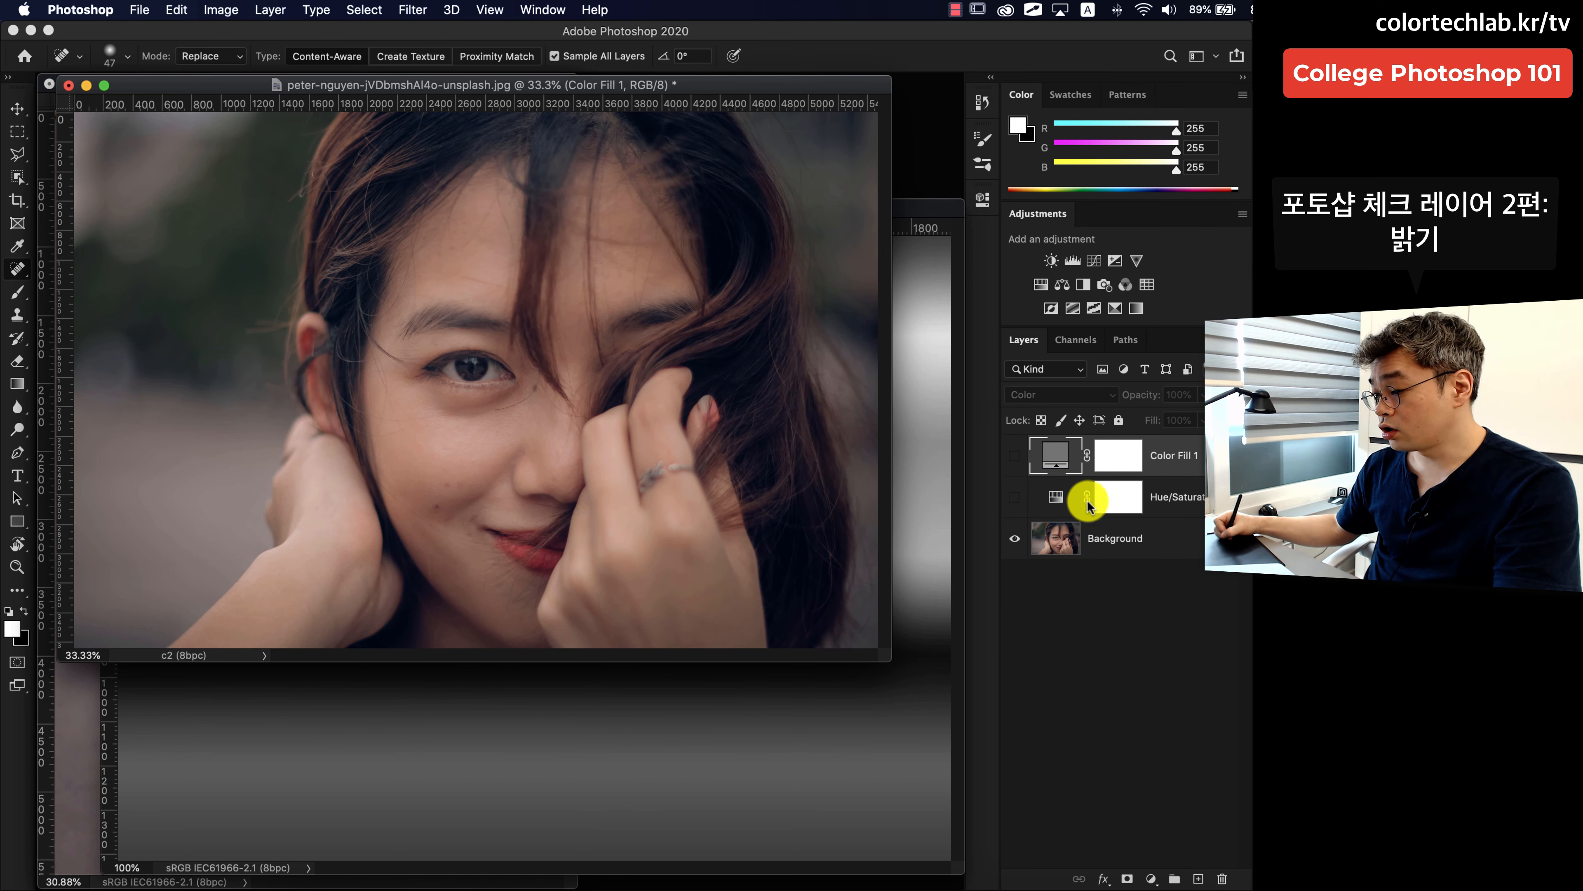
pyautogui.click(1019, 506)
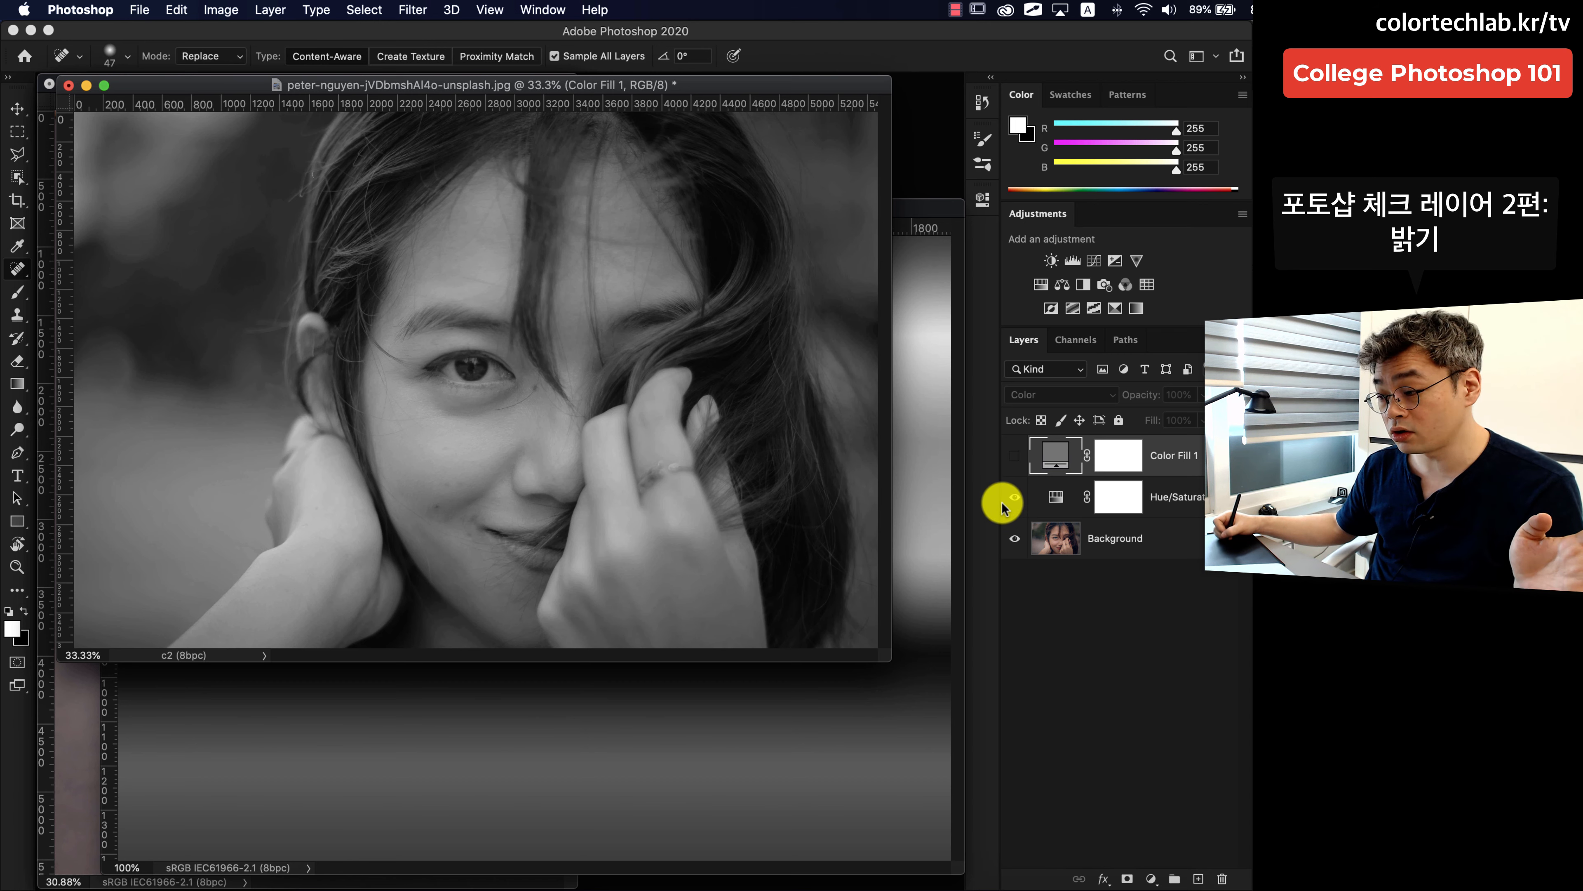
pyautogui.click(1016, 502)
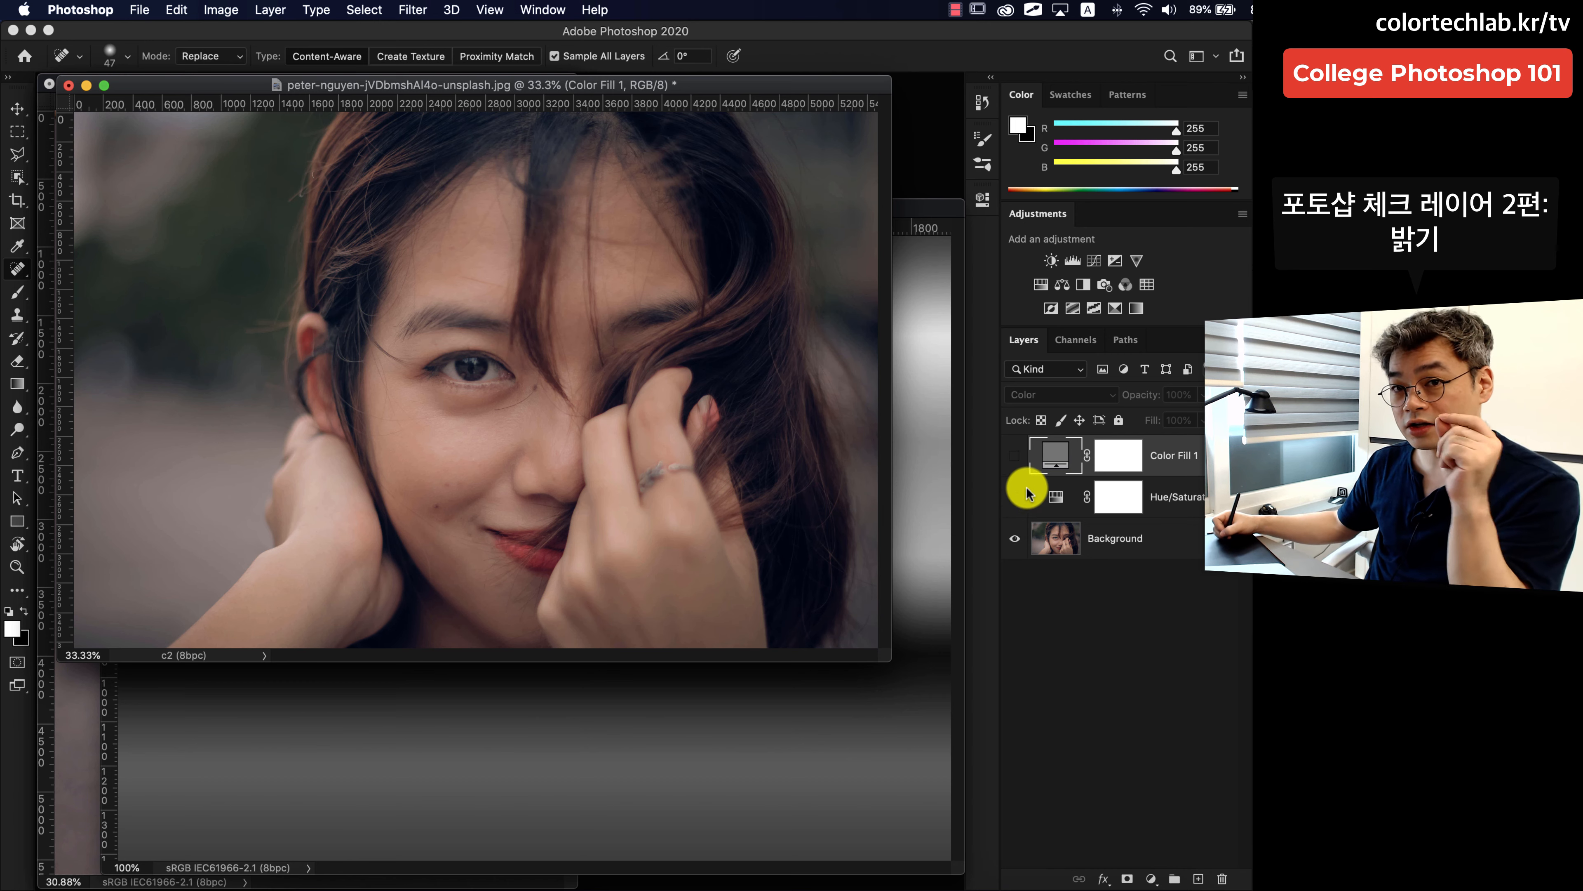
pyautogui.click(1015, 457)
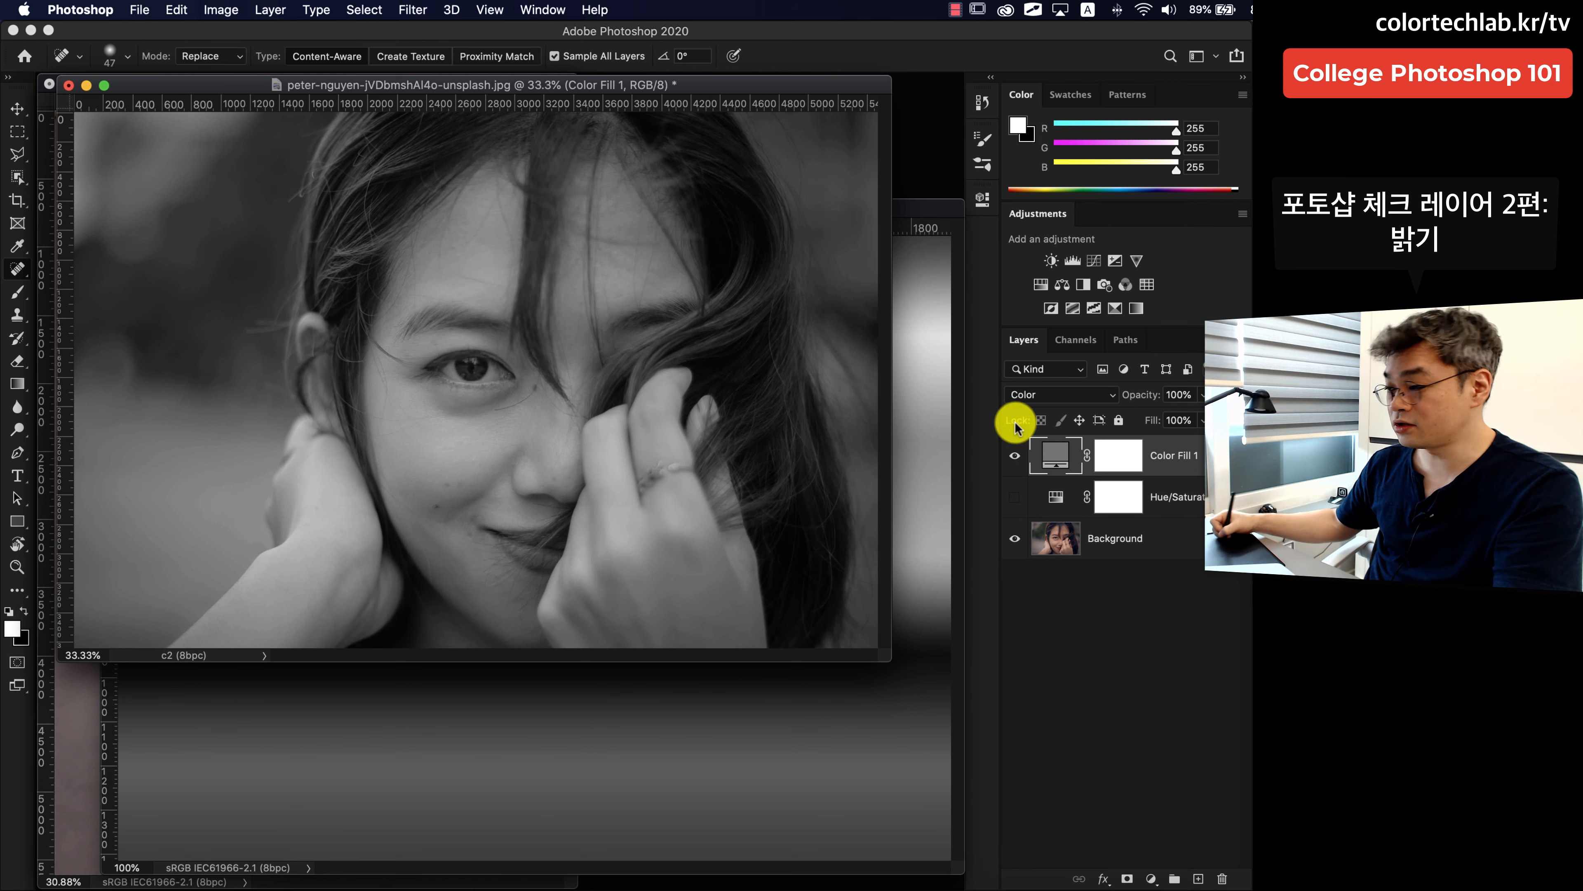
# Take a history snapshot of the portrait with Color Fill 1 shown and name it "color fill".
pyautogui.click(561, 11)
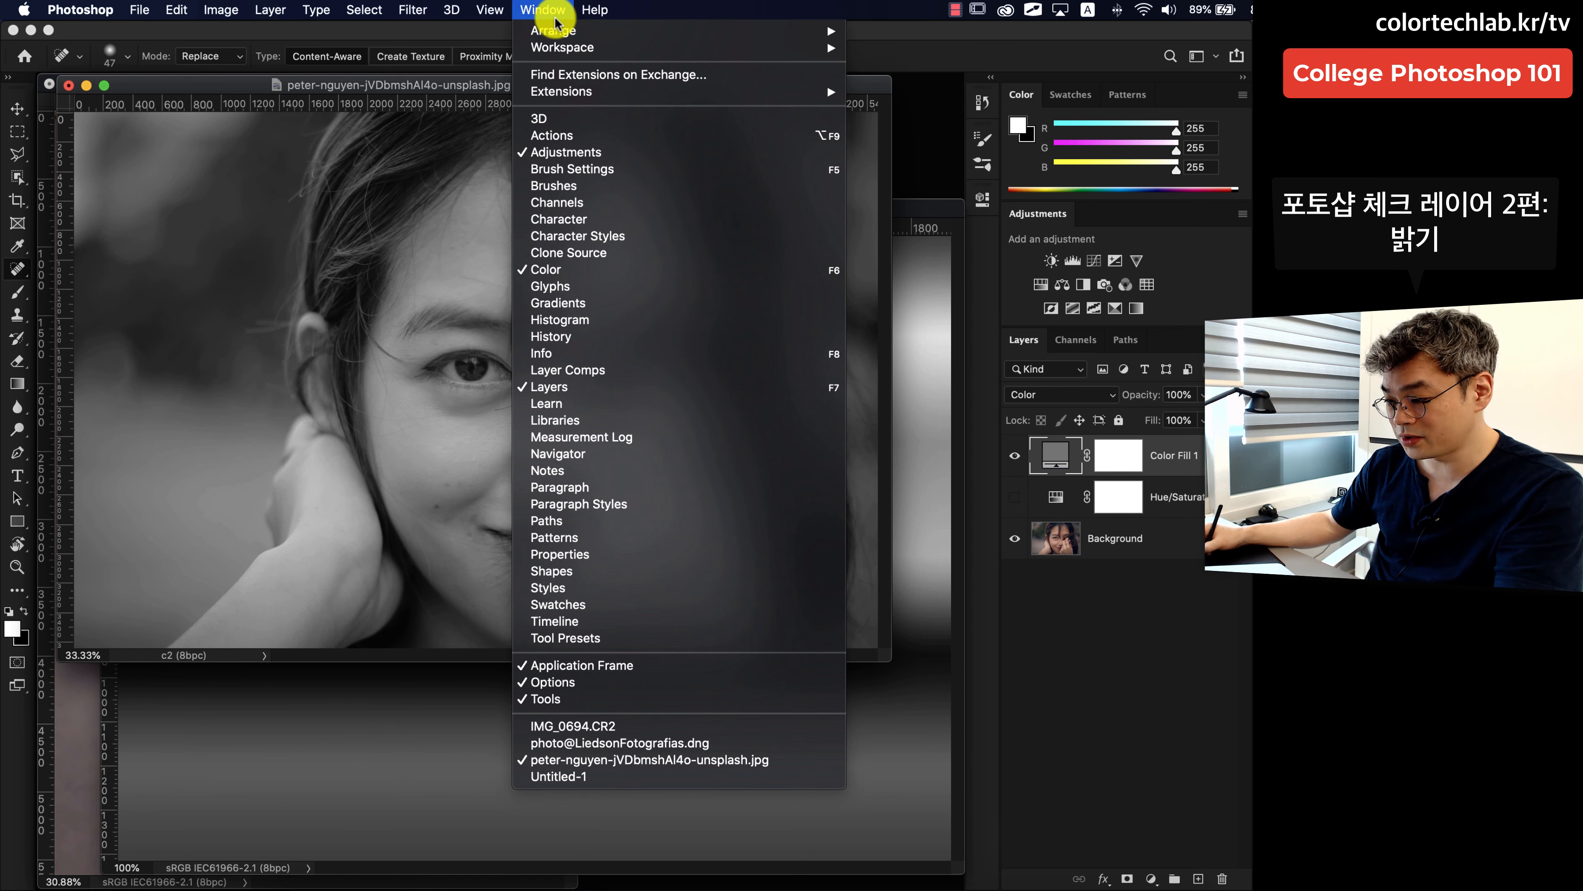
pyautogui.click(647, 337)
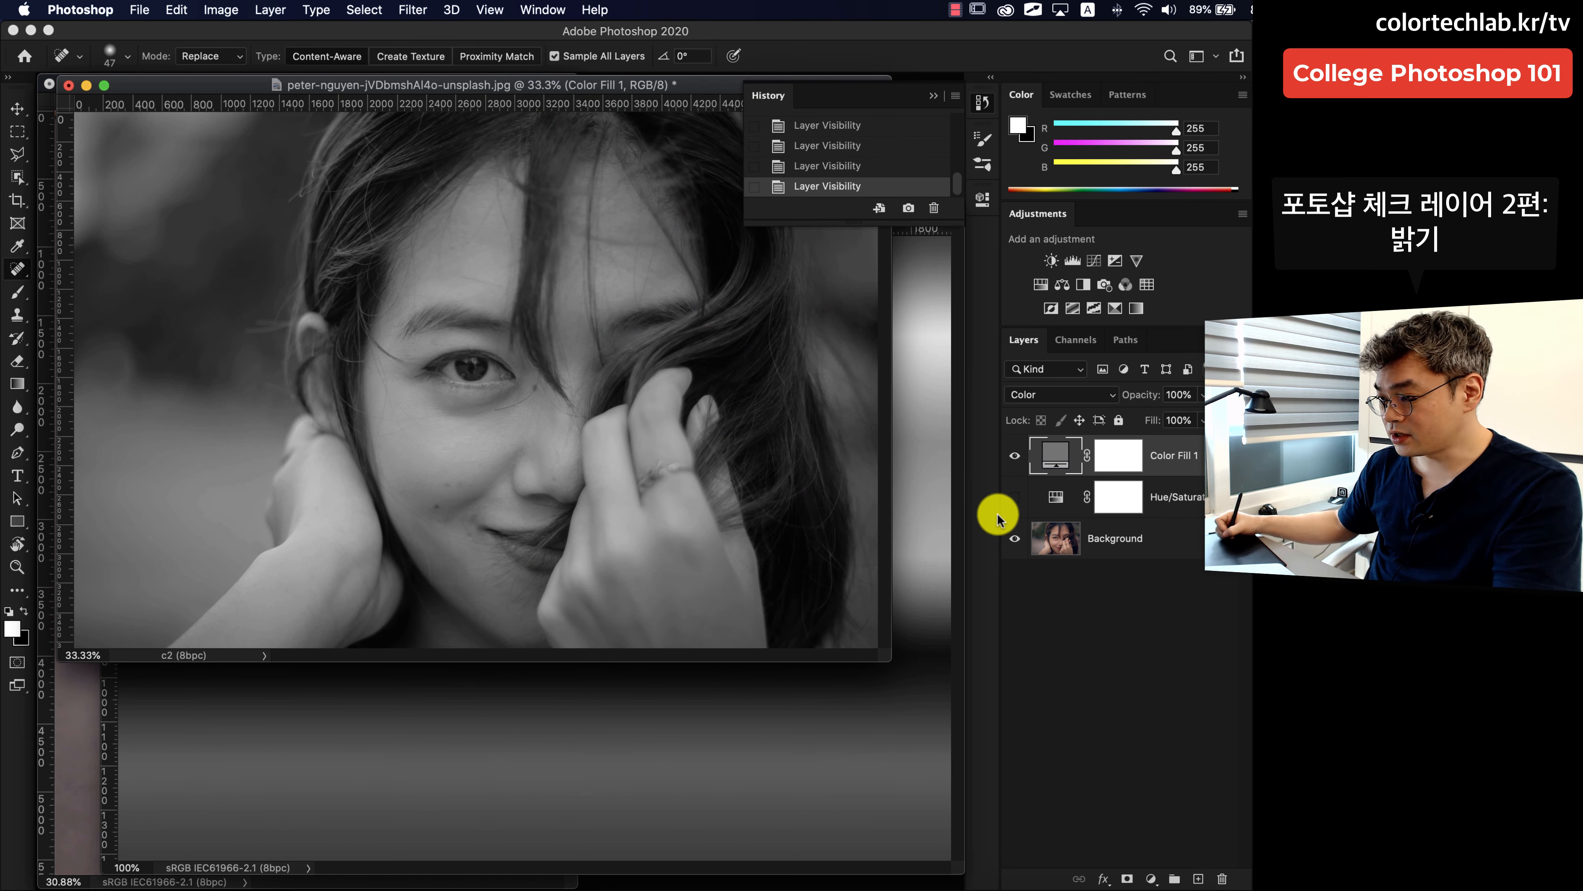
pyautogui.click(908, 208)
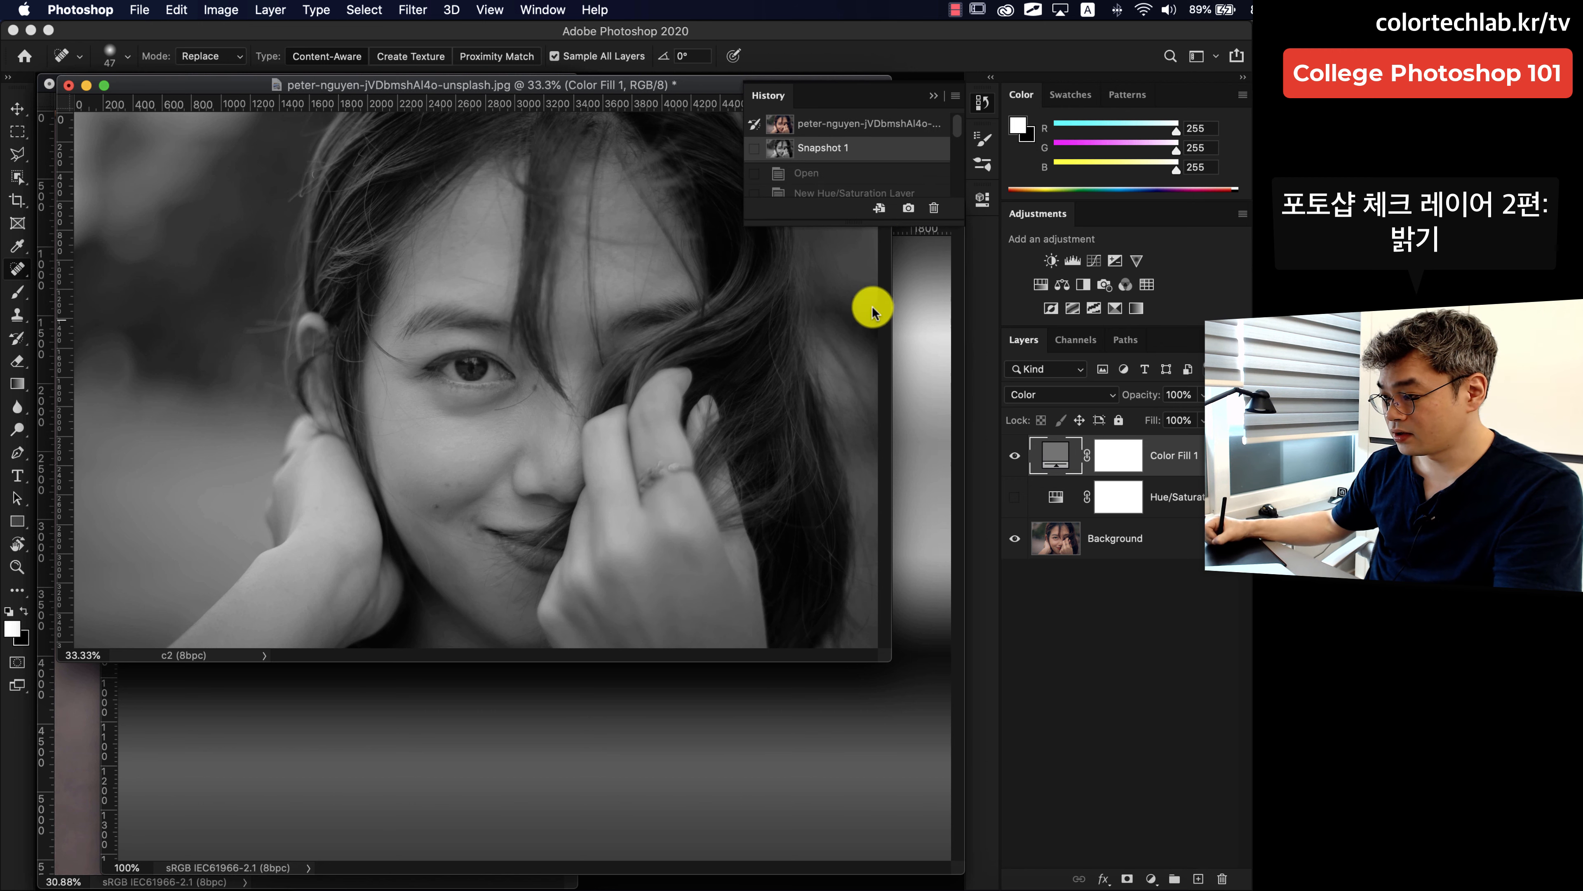
pyautogui.doubleClick(823, 149)
pyautogui.write('color')
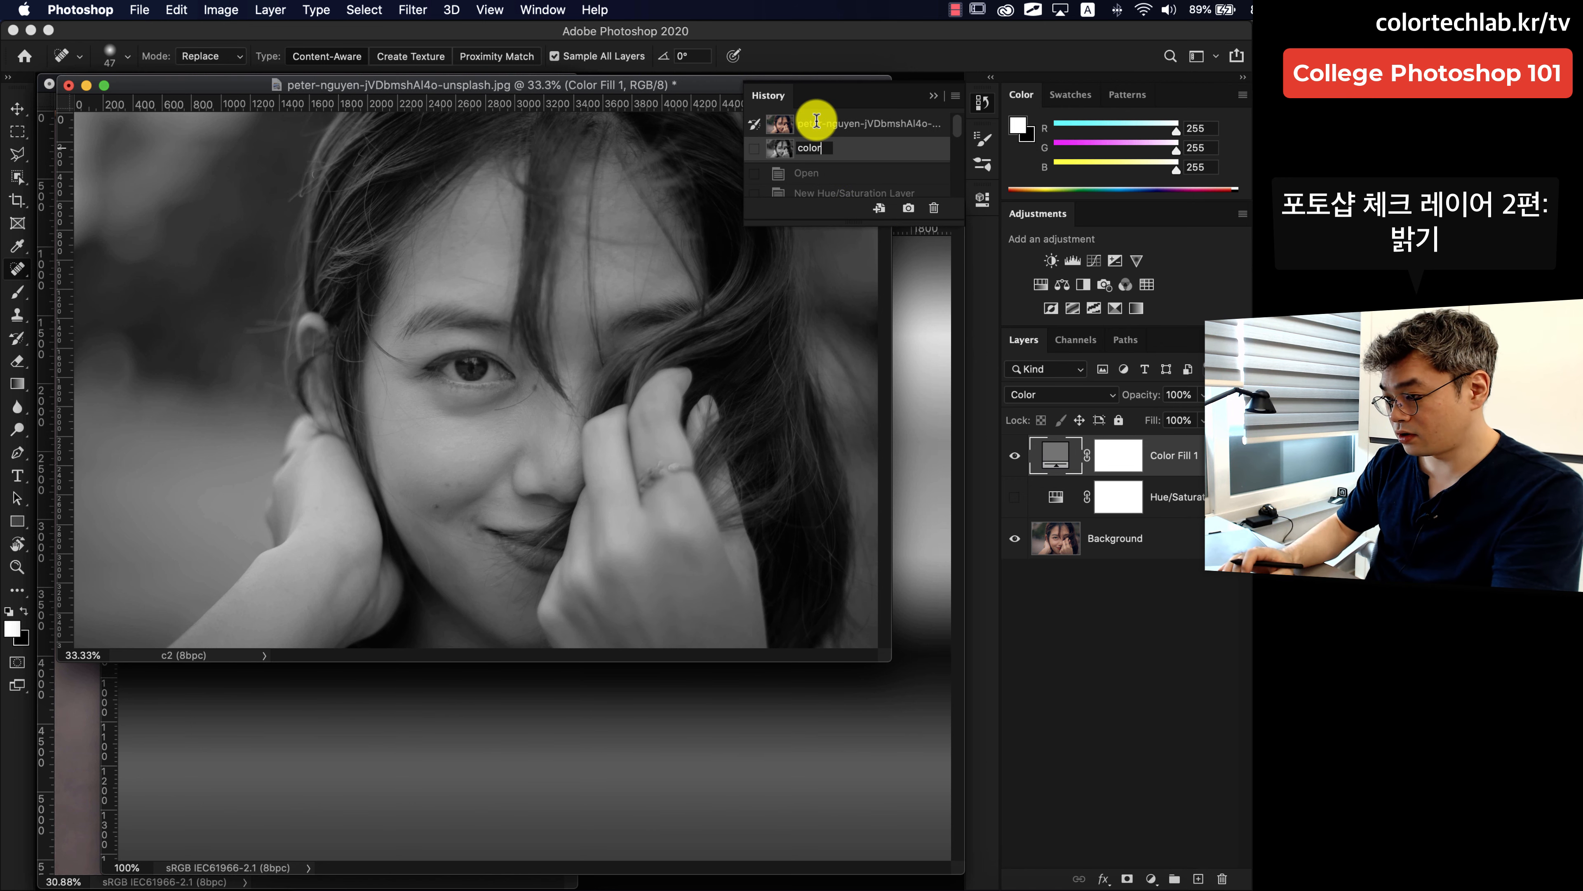
pyautogui.write(' fill')
pyautogui.press('Return')
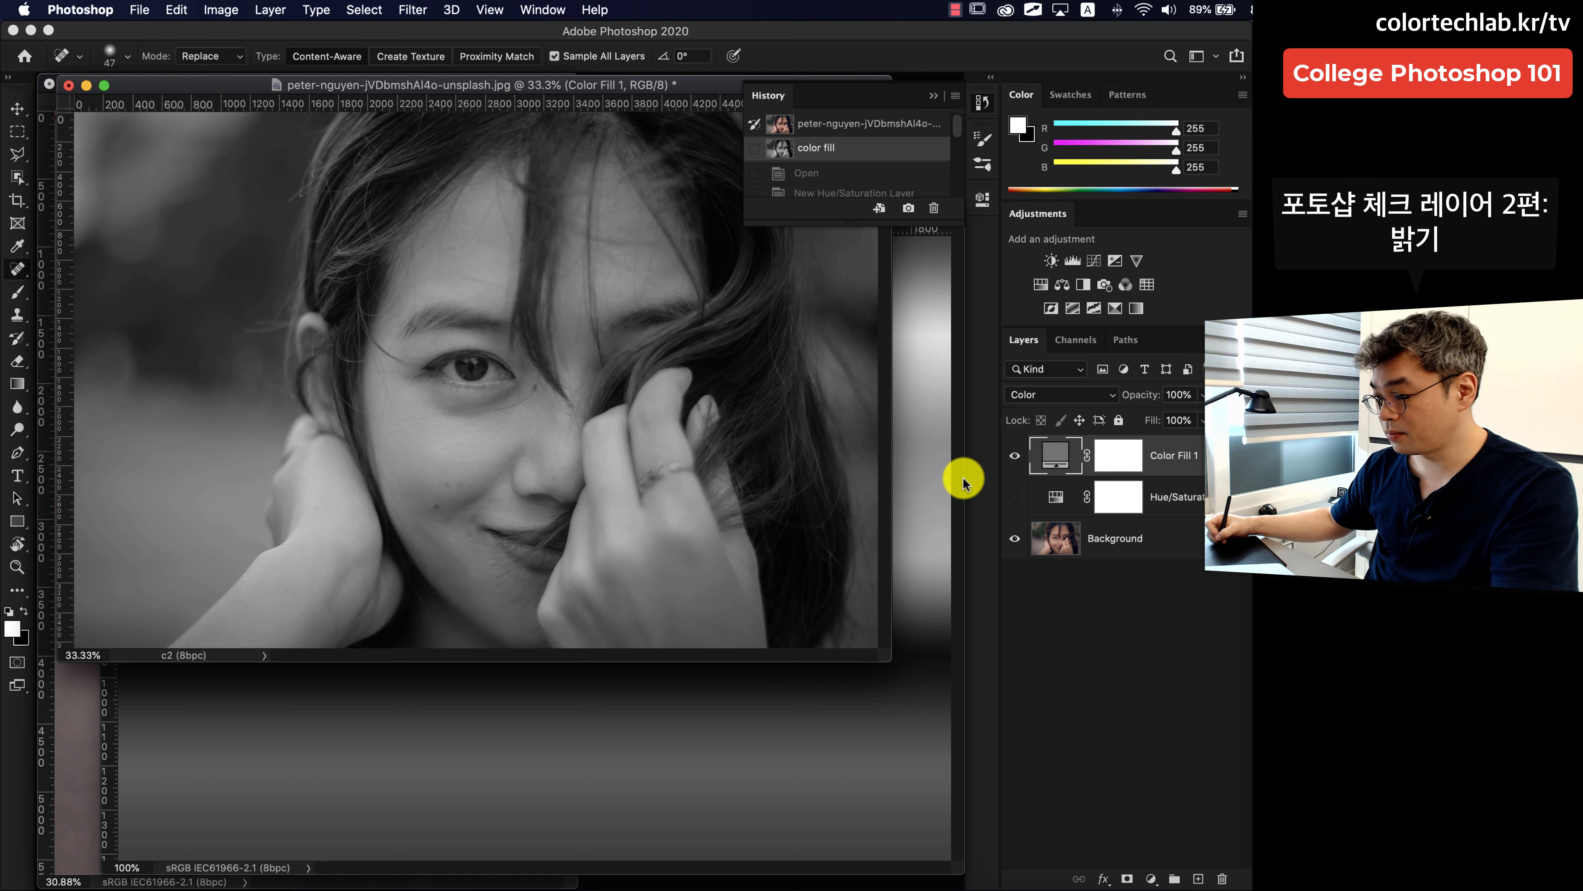
# Hide Color Fill 1, show the Hue/Saturation layer, and save this state as a history snapshot named "hue".
pyautogui.click(1166, 506)
pyautogui.click(1015, 455)
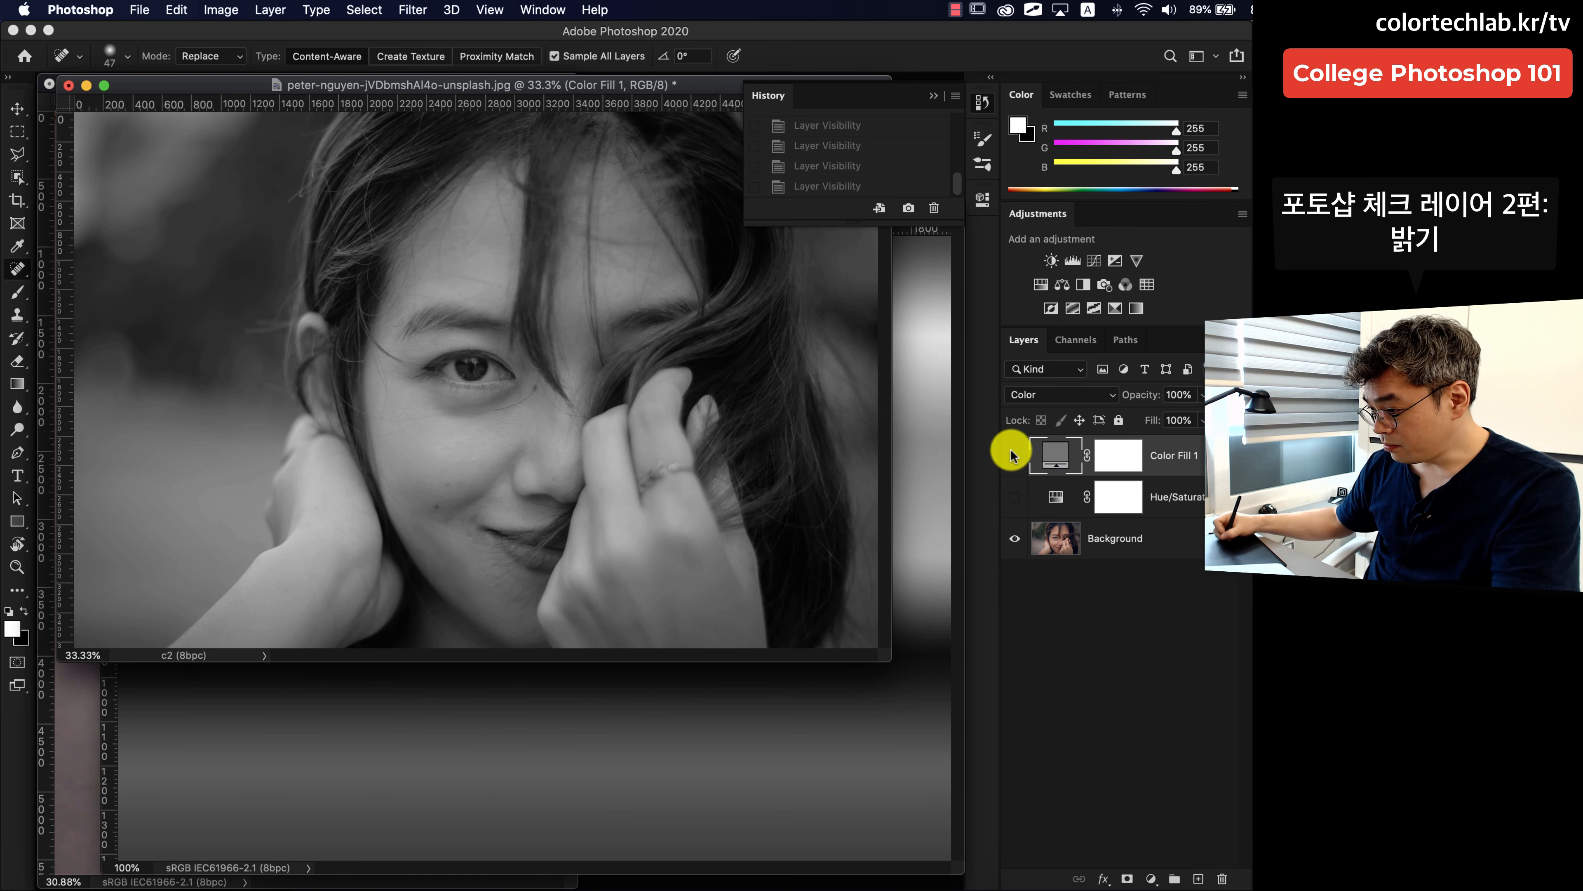
pyautogui.click(1015, 498)
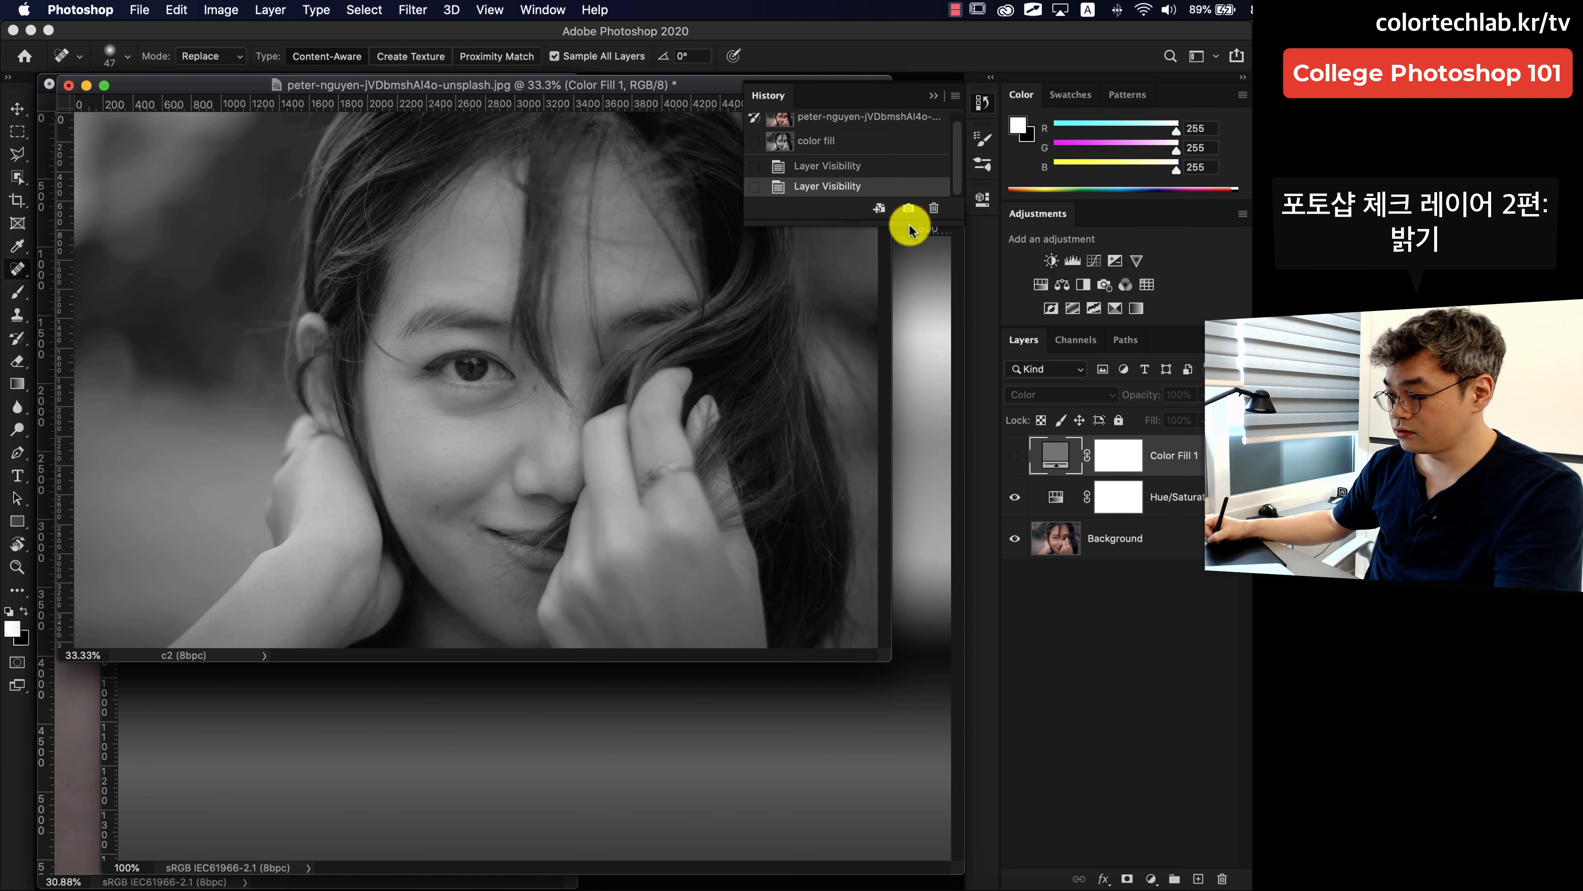
pyautogui.click(1178, 498)
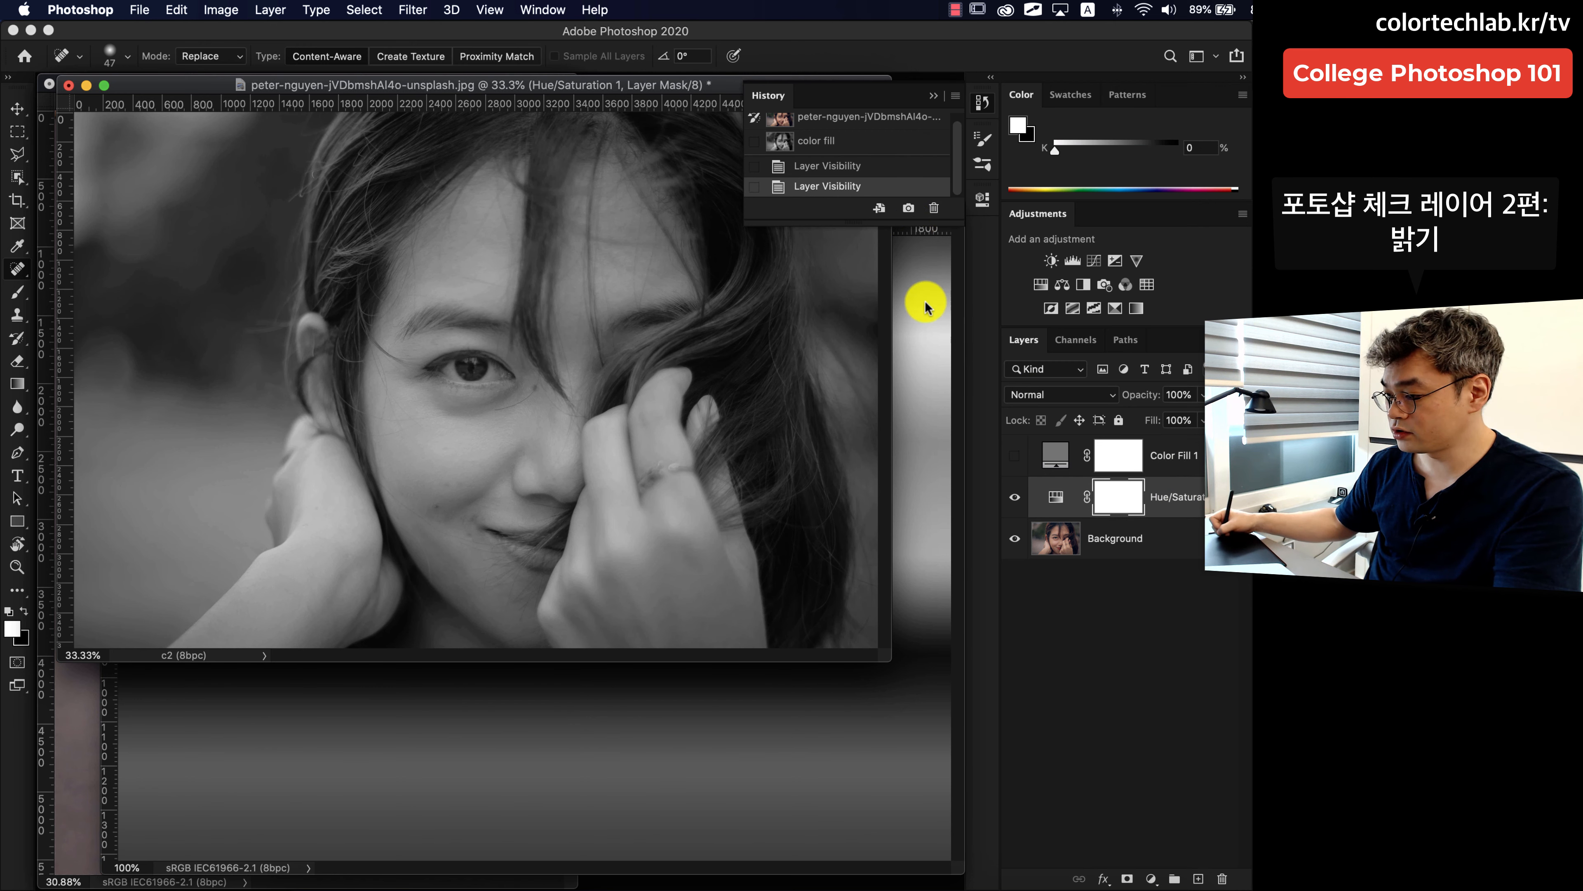
pyautogui.click(907, 207)
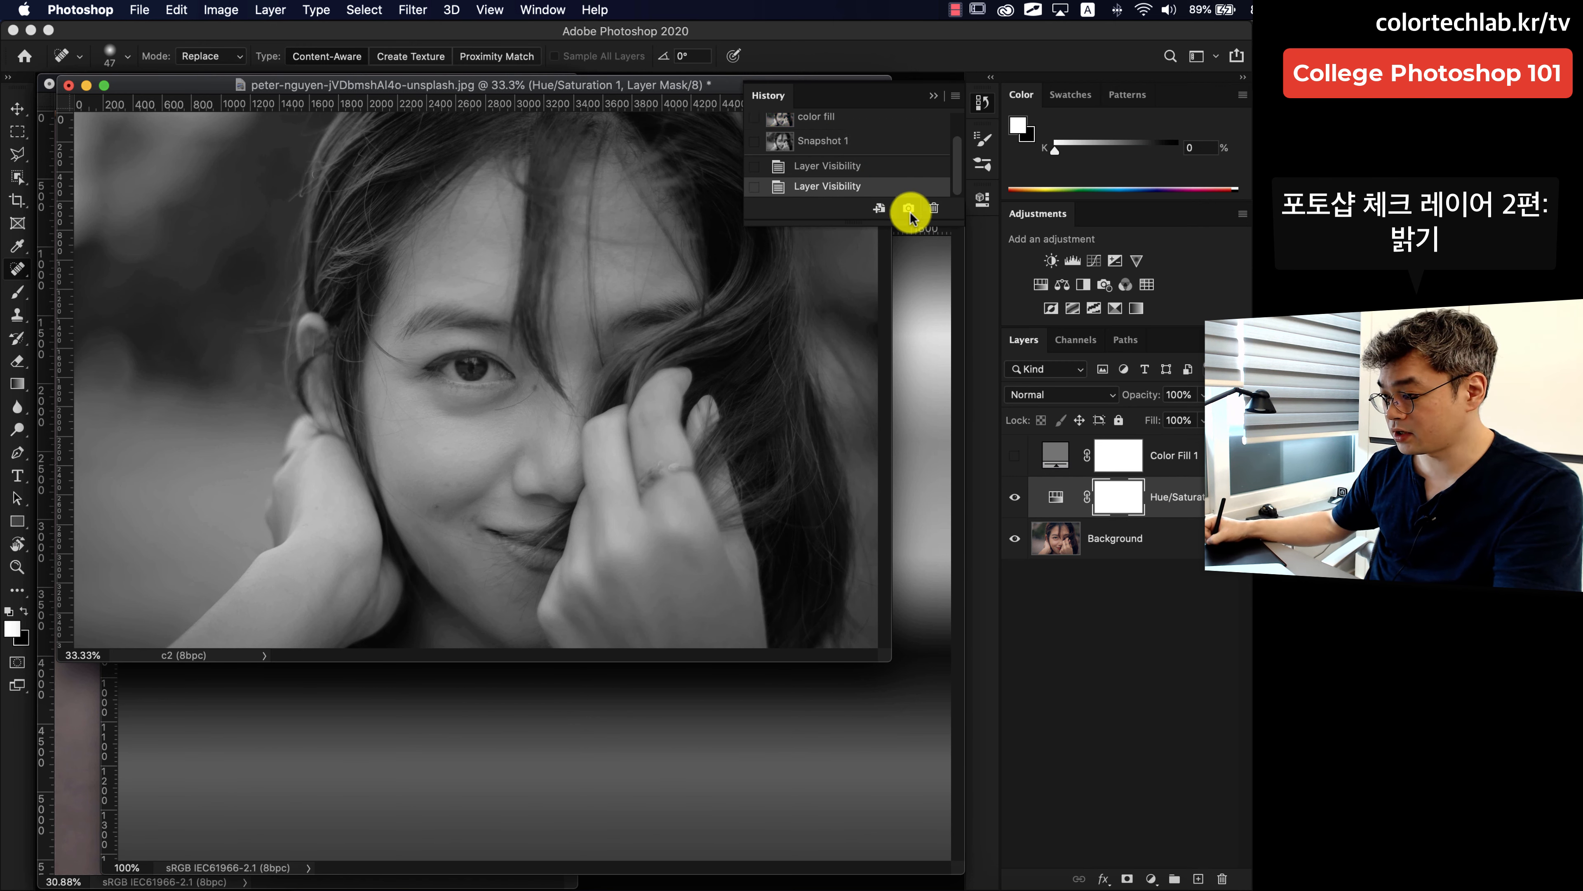
pyautogui.doubleClick(841, 142)
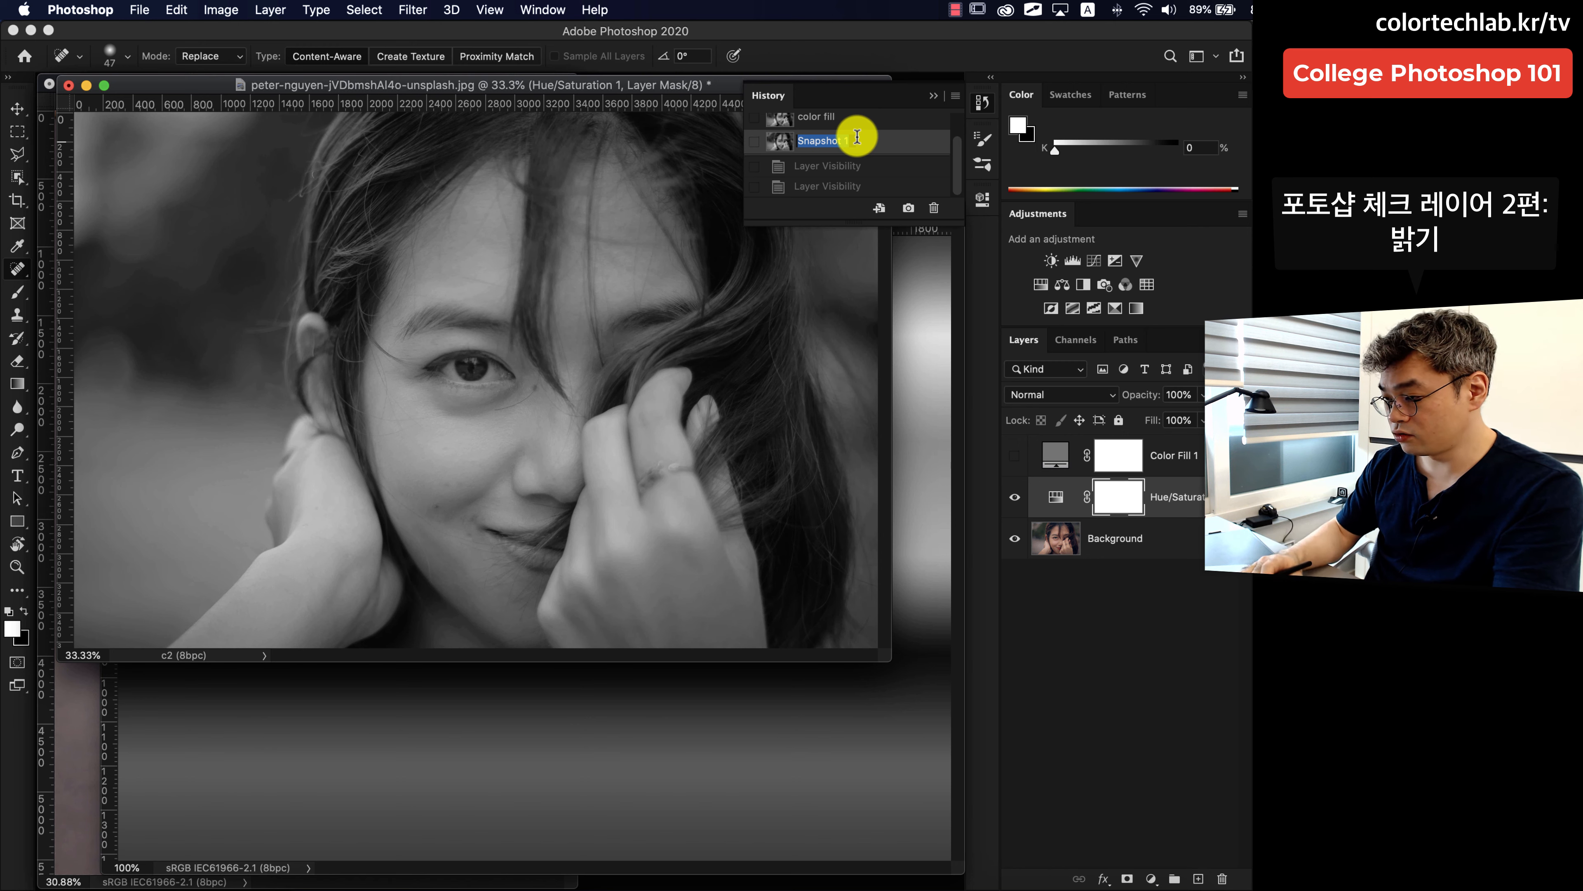
pyautogui.write('hue')
pyautogui.press('Return')
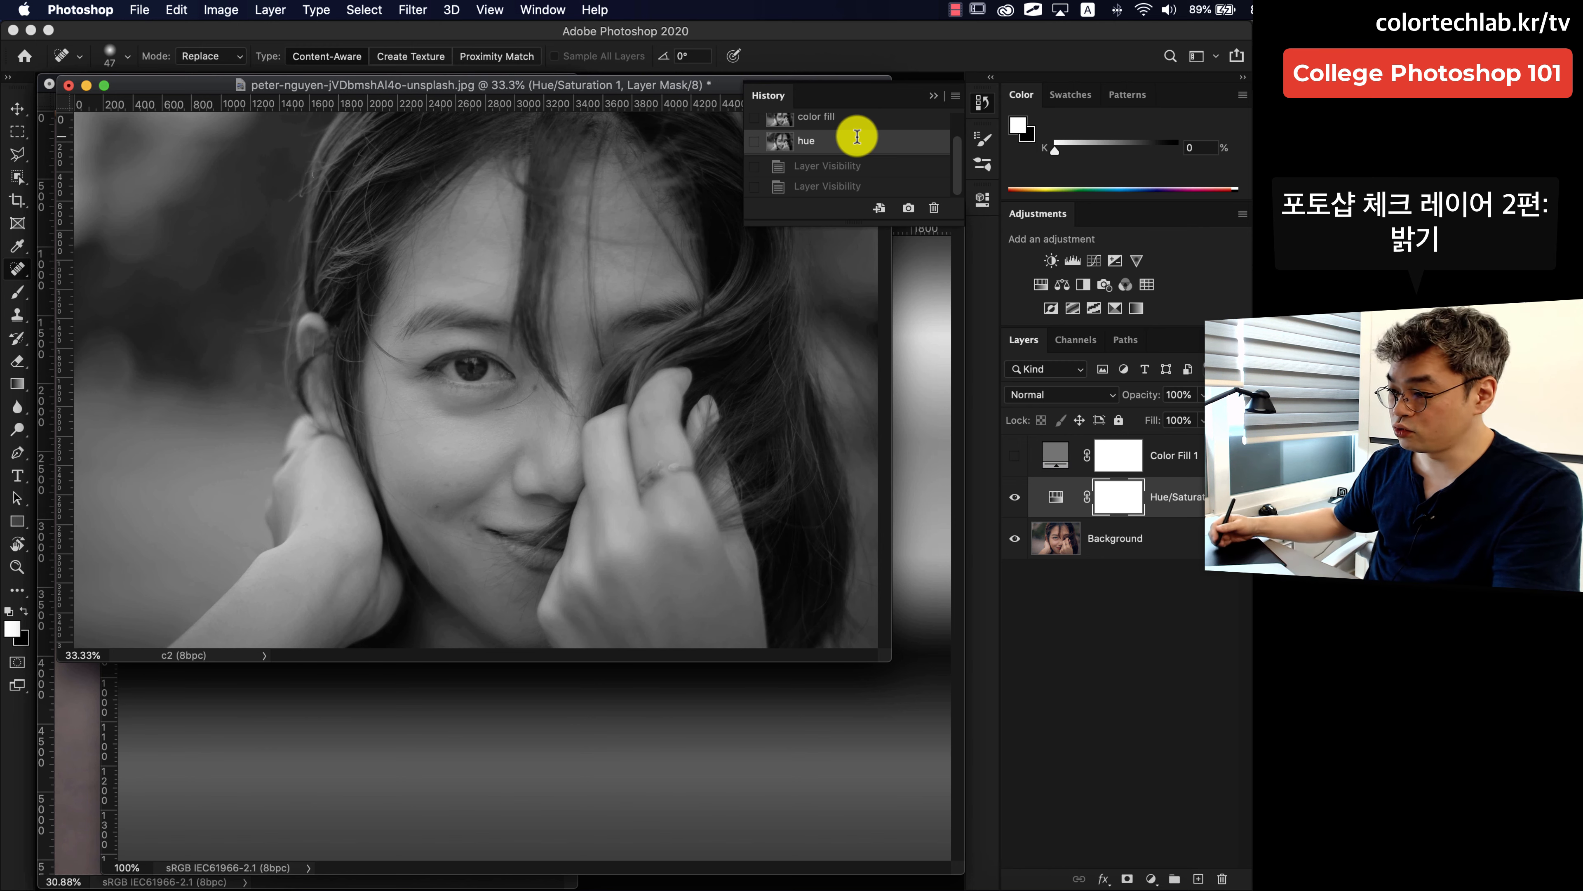
# Switch back and forth between the "color fill" and "hue" snapshots to compare their brightness, finishing on "color fill".
pyautogui.scroll(2, 954, 146)
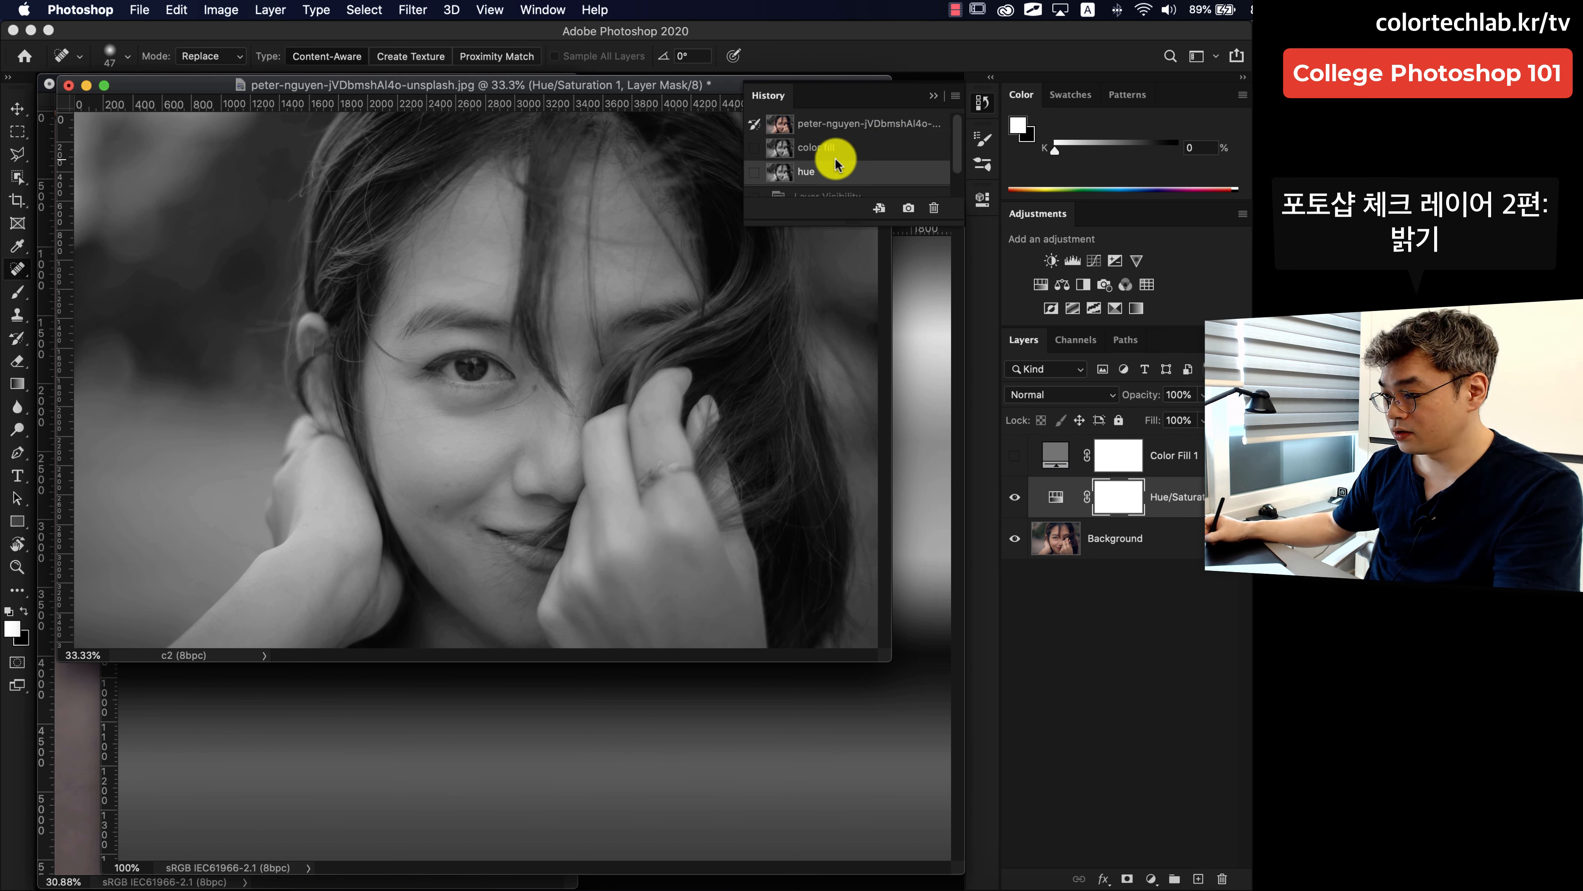
pyautogui.click(876, 151)
pyautogui.click(868, 175)
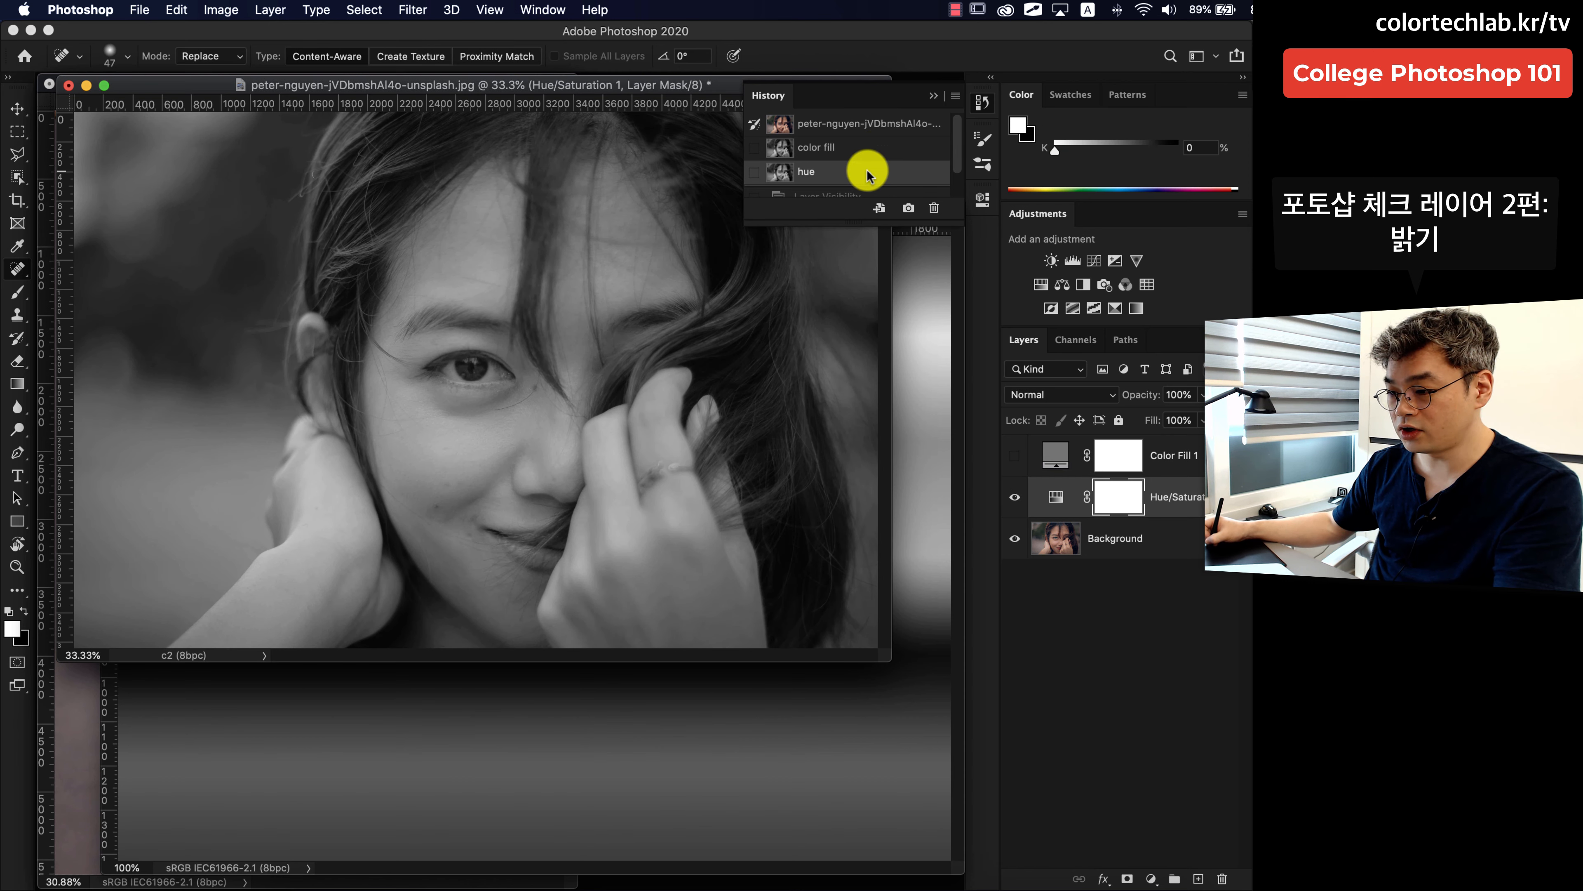
pyautogui.click(870, 150)
pyautogui.click(870, 173)
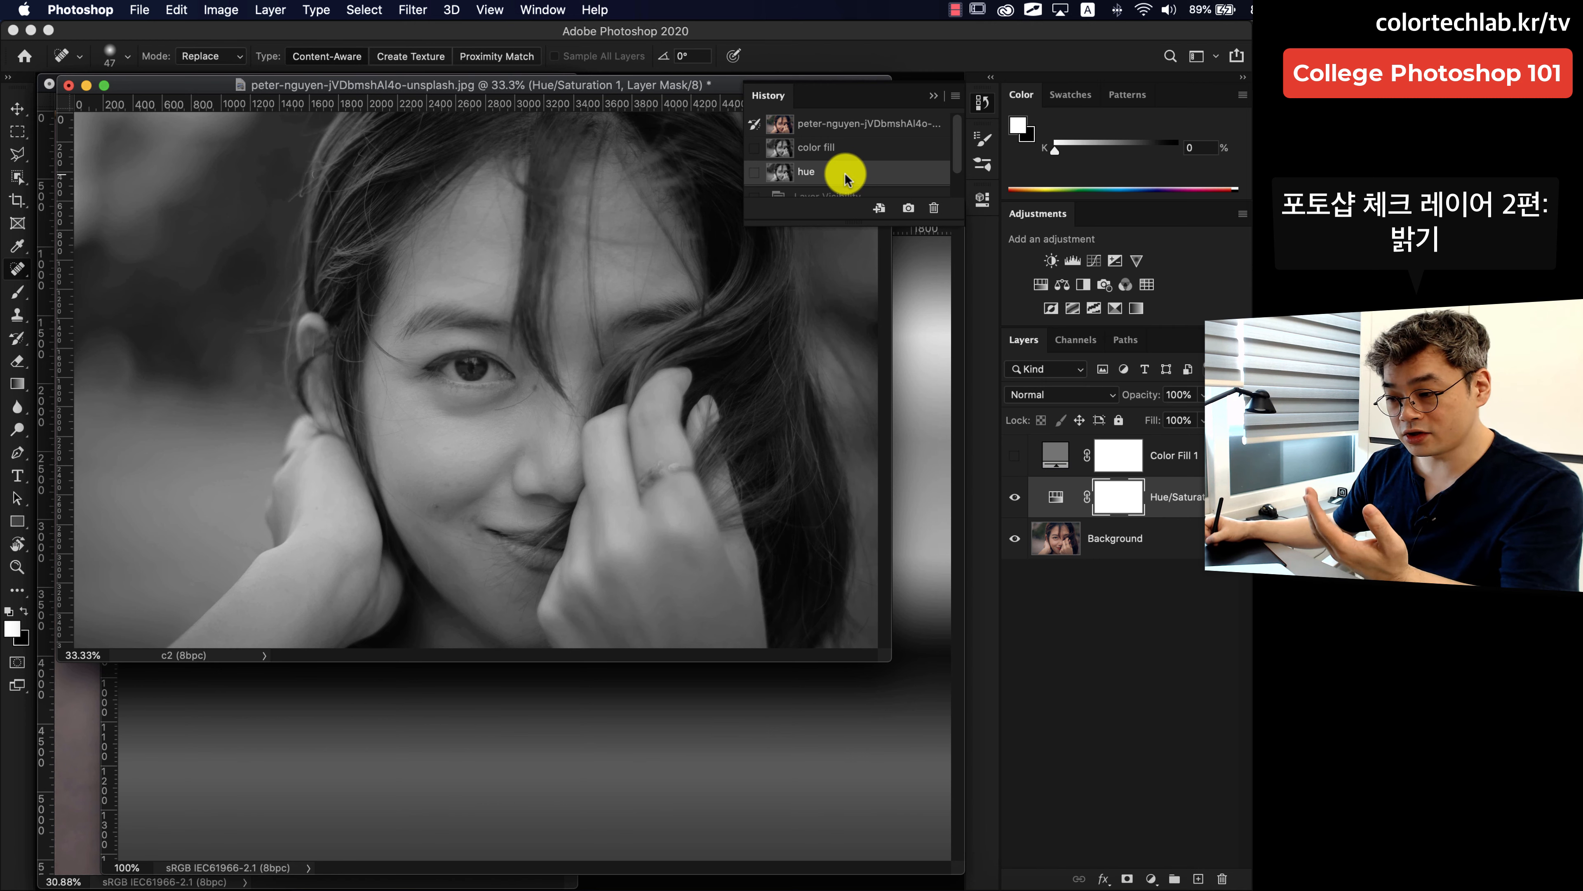
pyautogui.click(867, 148)
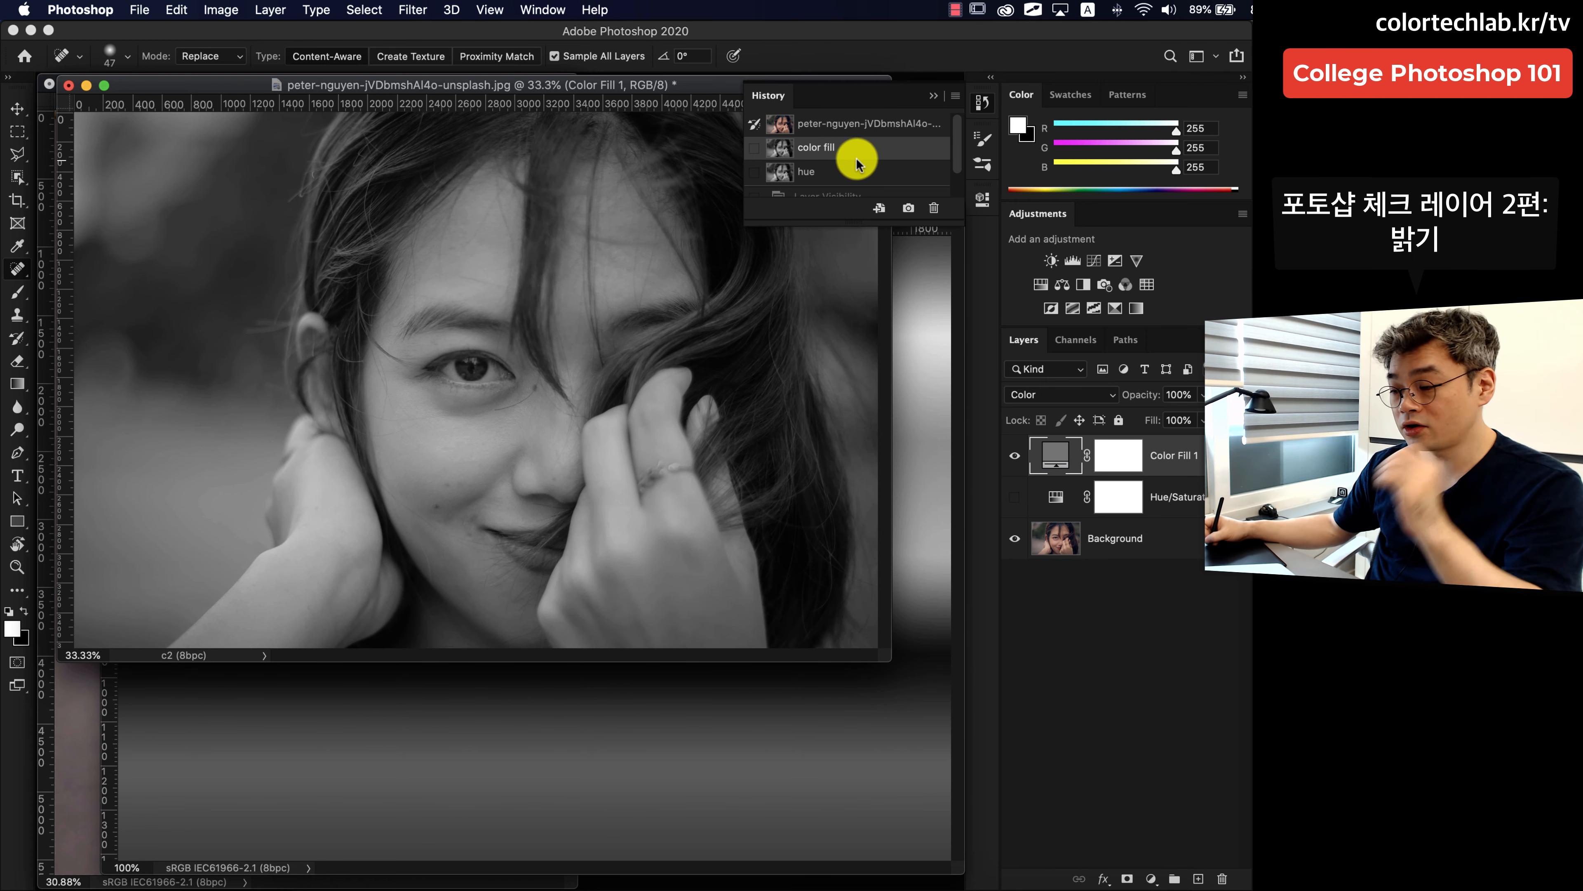
# Rename the Color Fill 1 layer to "luminance check" and delete the Hue/Saturation layer.
pyautogui.doubleClick(1176, 454)
pyautogui.write('luminance')
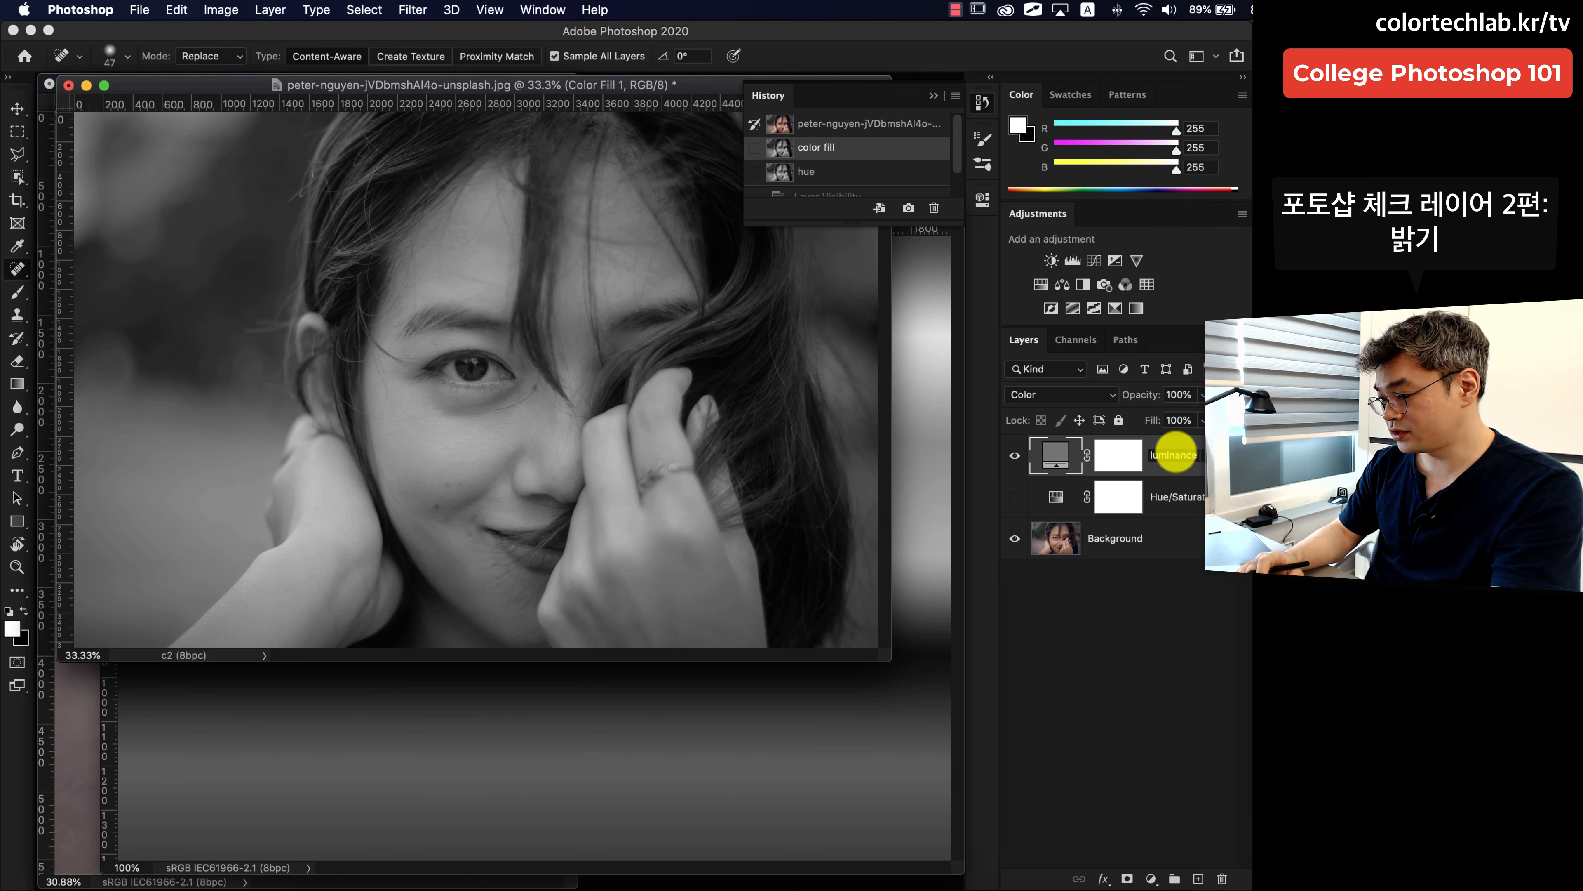
pyautogui.write(' check')
pyautogui.press('Return')
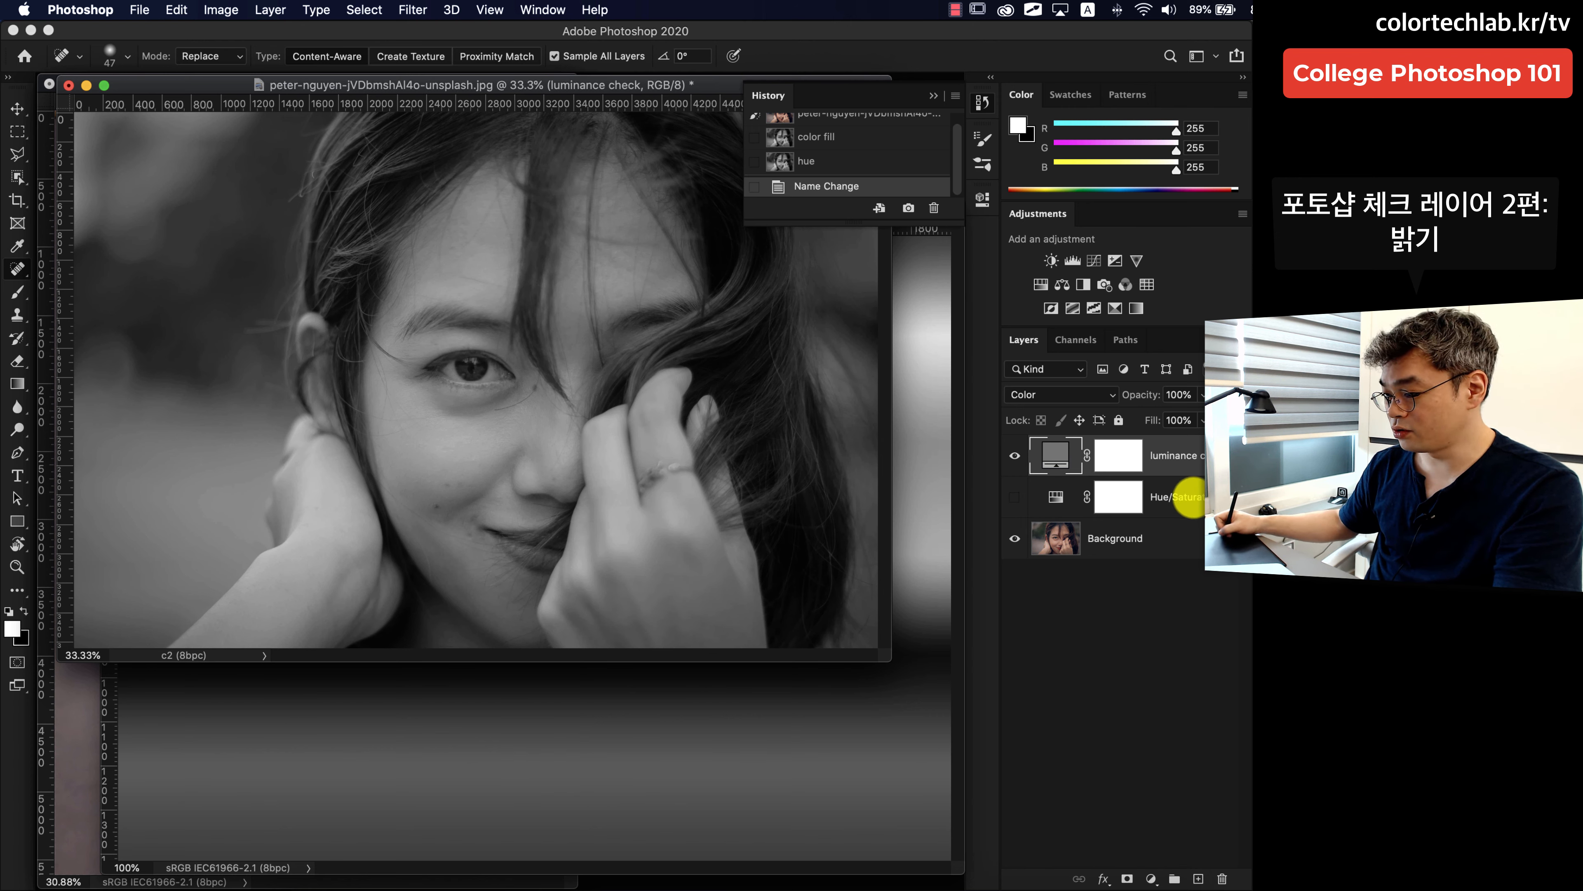
pyautogui.moveTo(1187, 495); pyautogui.dragTo(1222, 878)
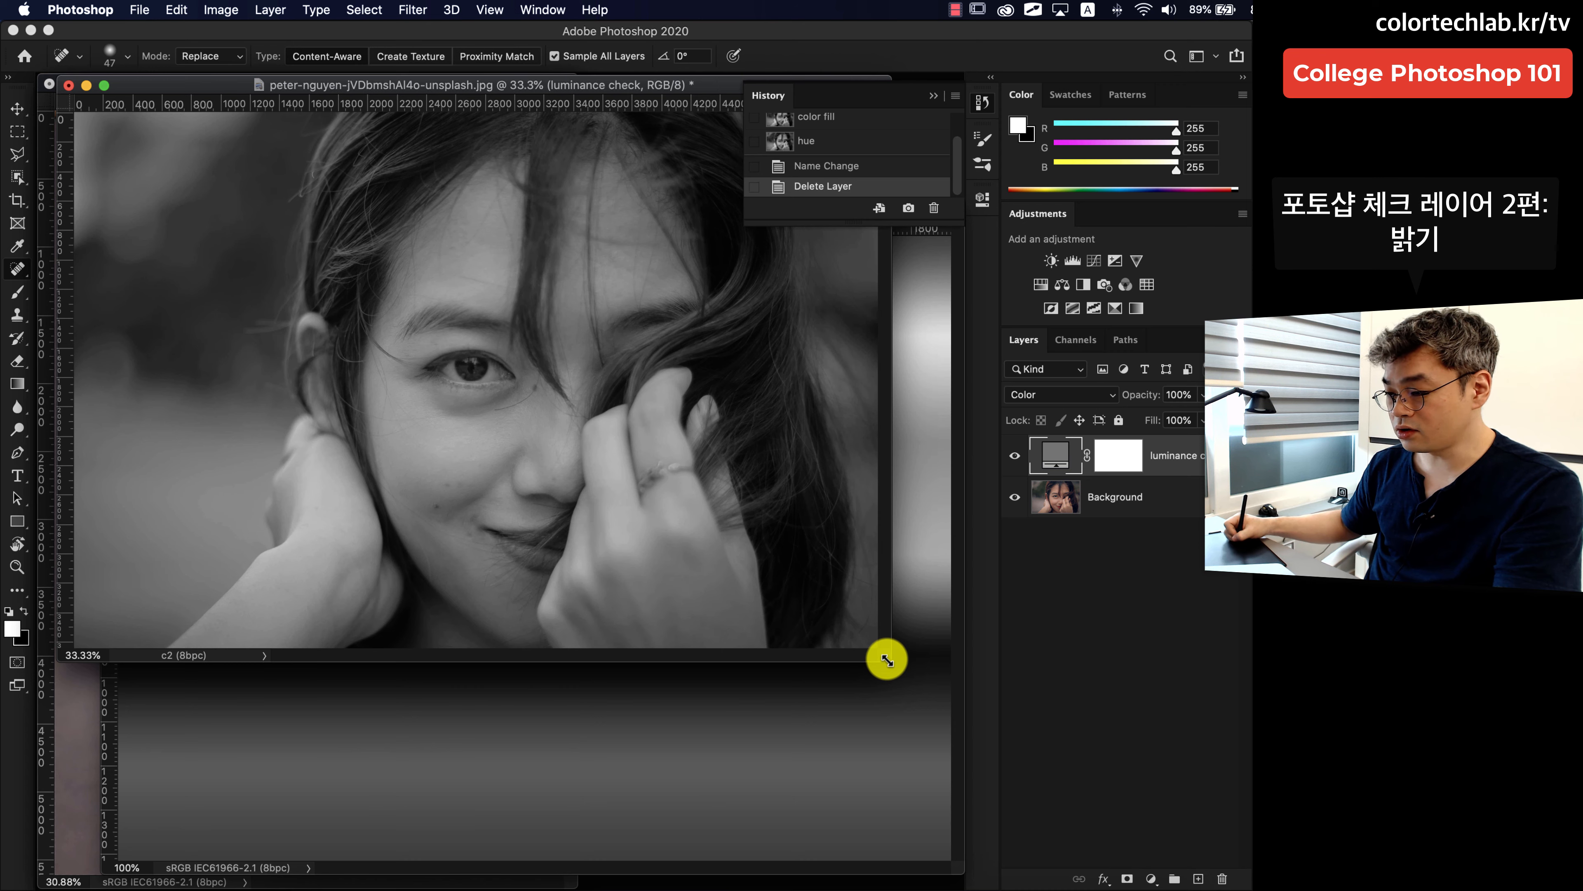
pyautogui.press('super+0')
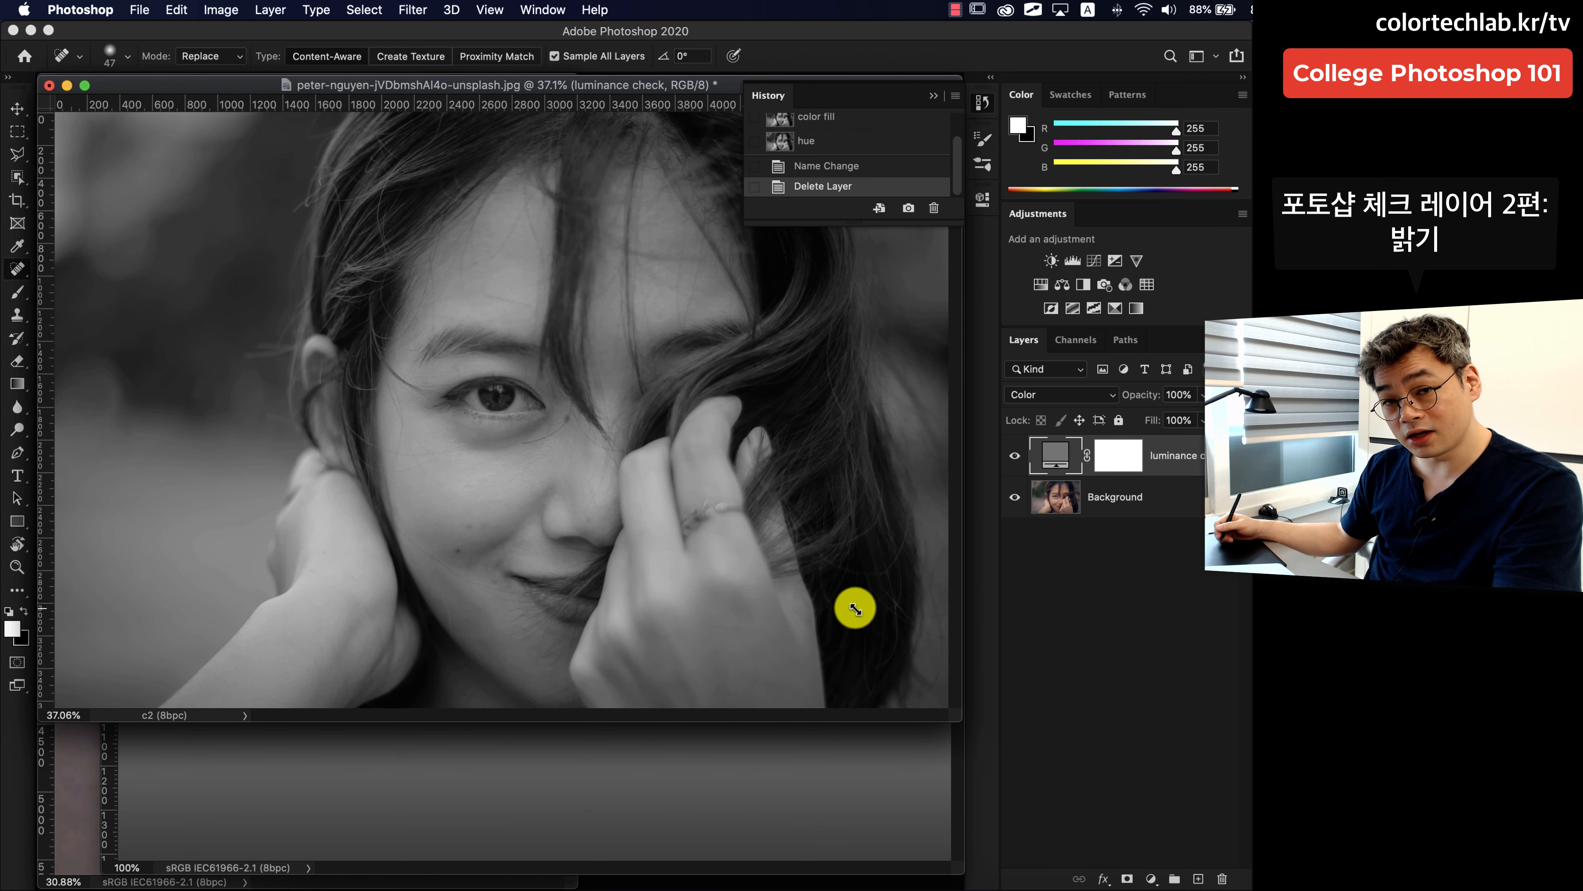
# Try an empty layer above Background, and replace it with a Curves adjustment layer beneath the luminance check layer.
pyautogui.click(1107, 498)
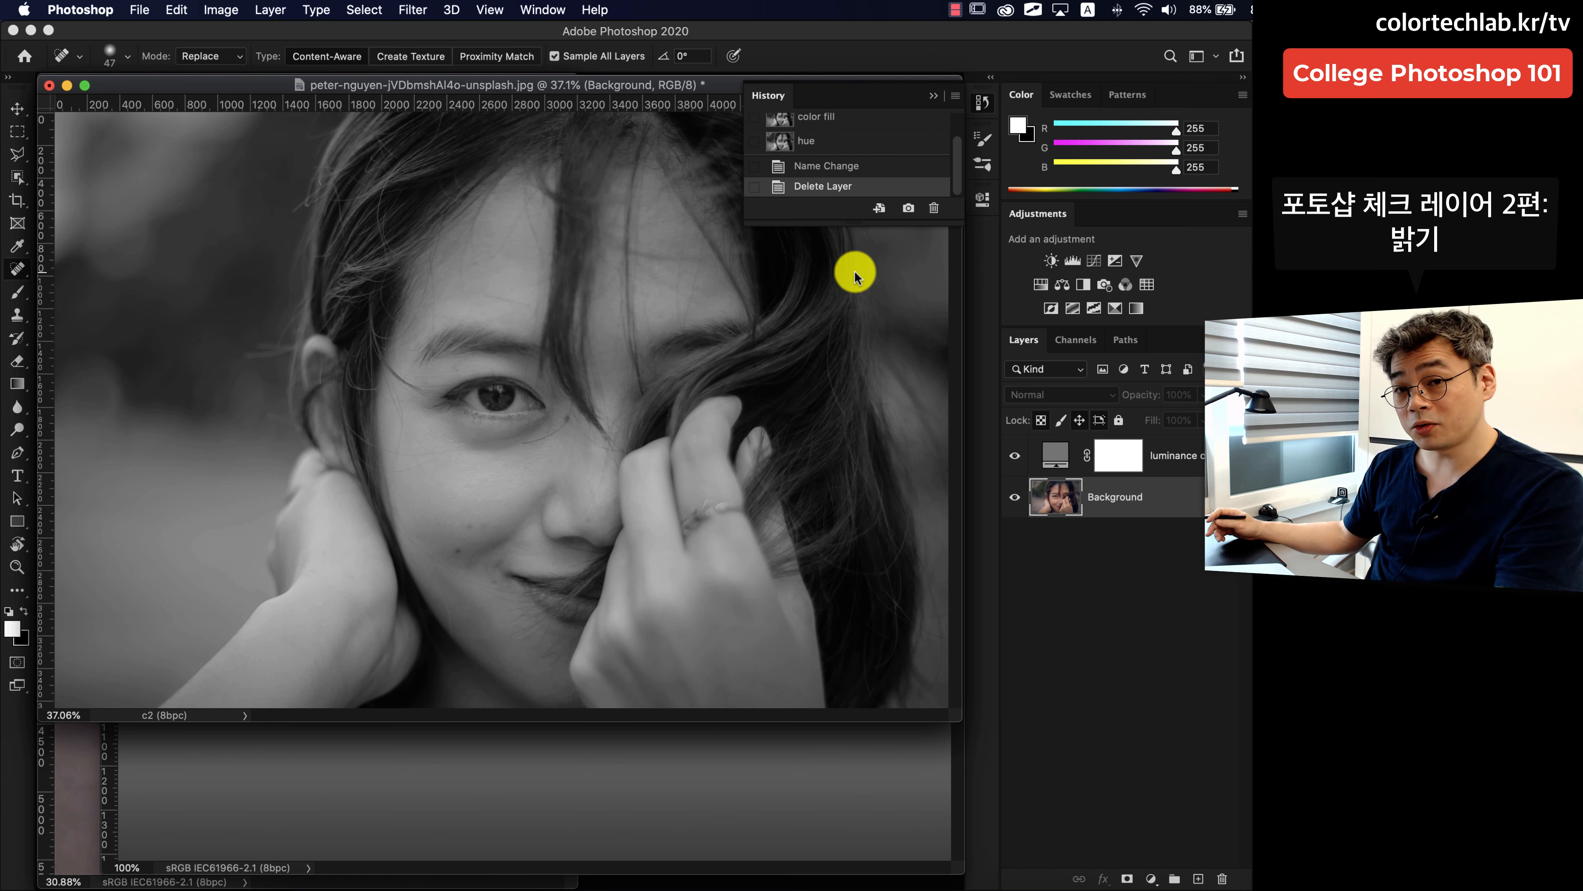
pyautogui.click(1196, 880)
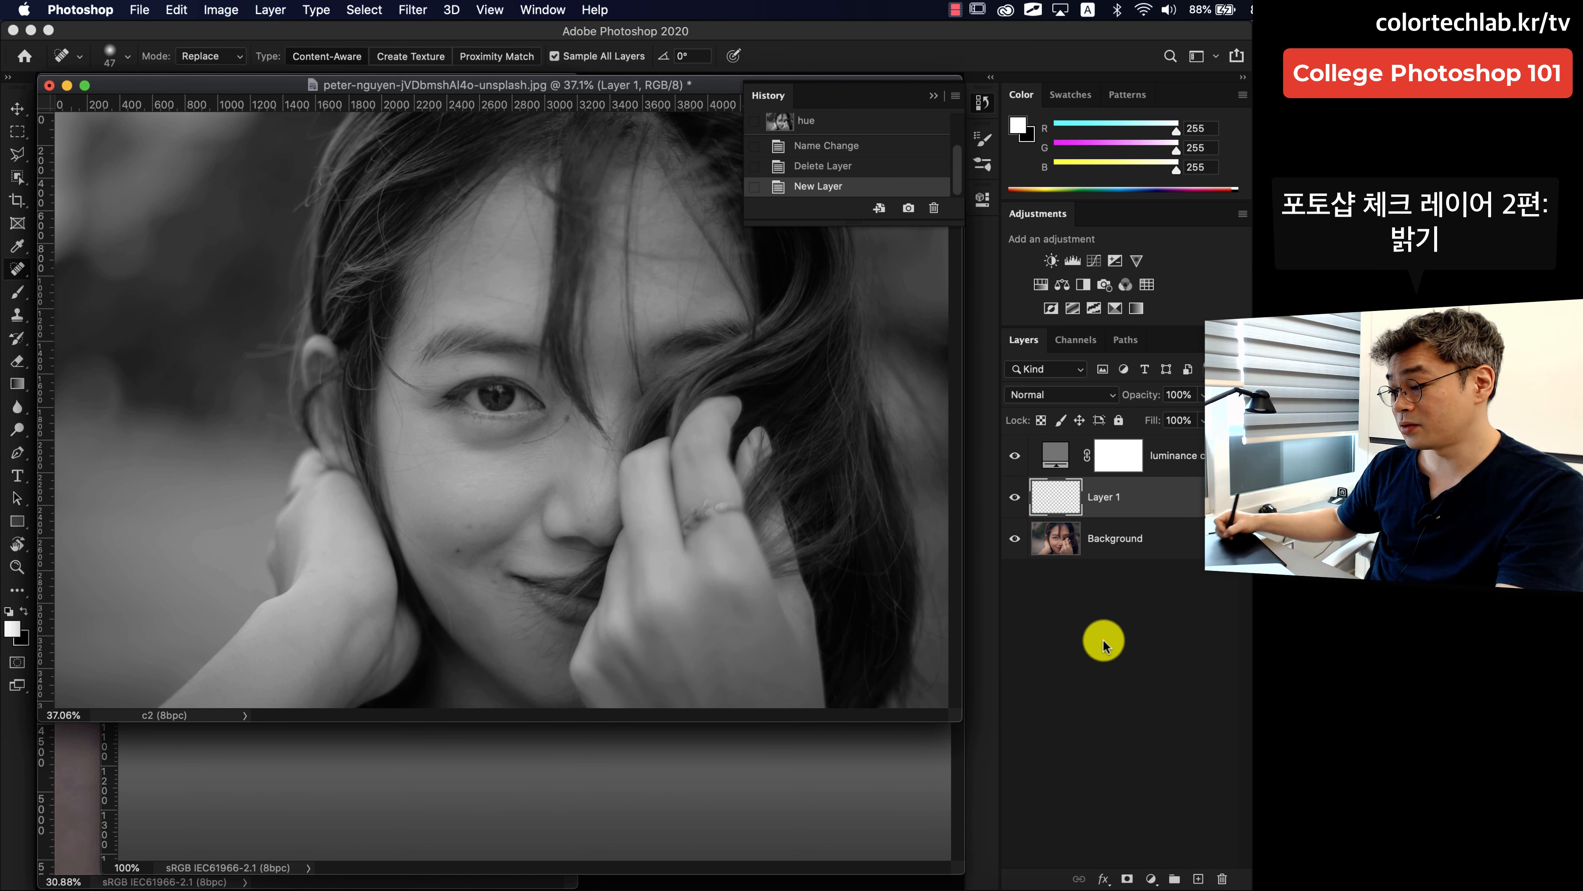
pyautogui.press('Delete')
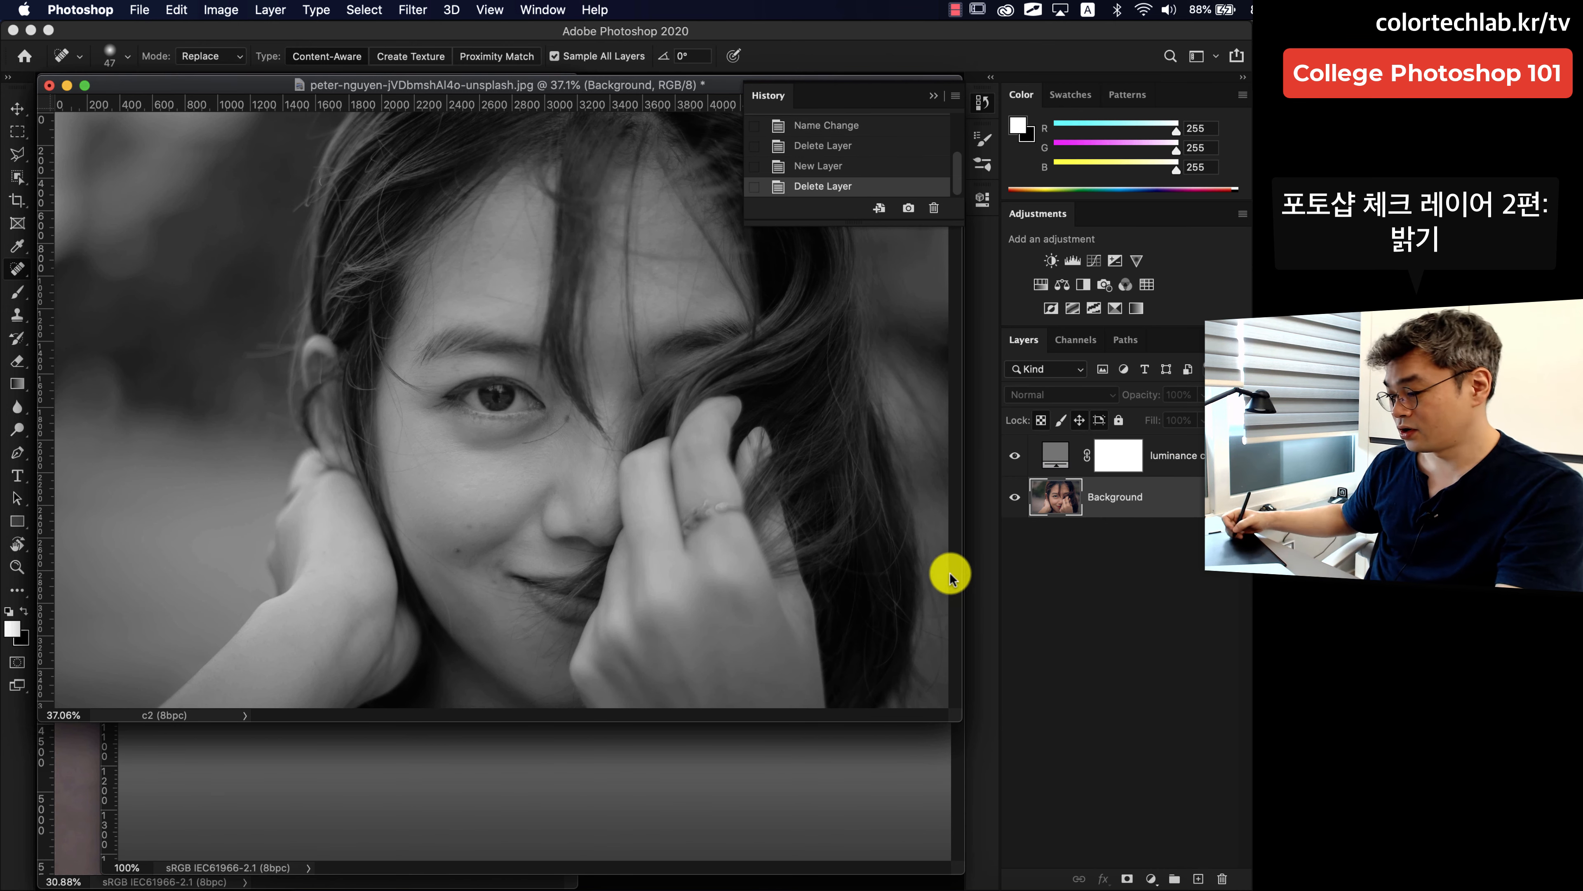
pyautogui.click(1151, 878)
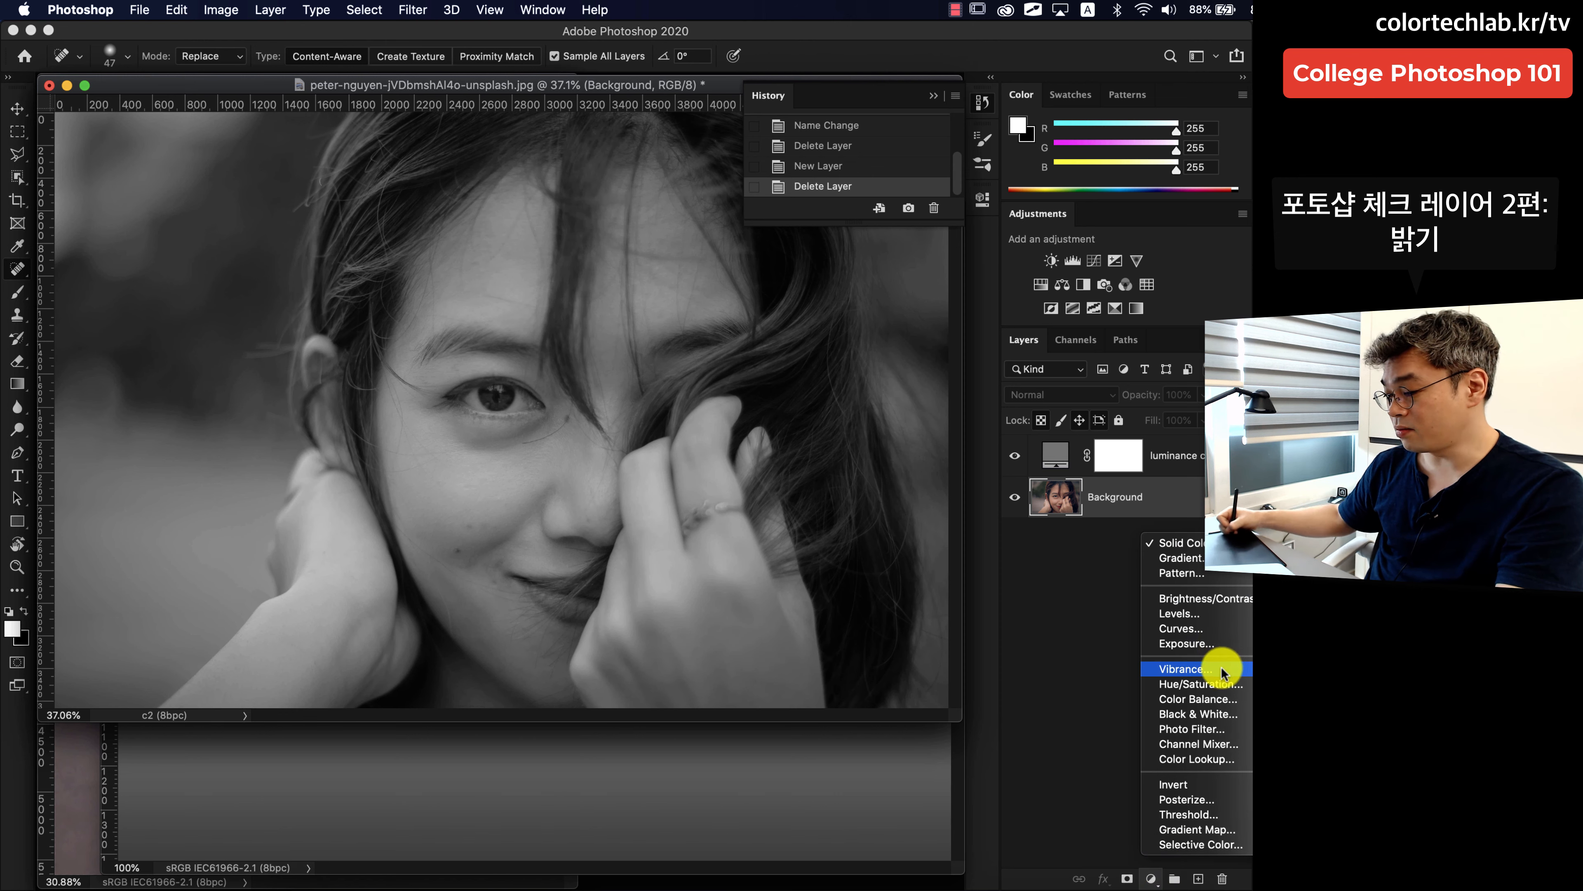
pyautogui.click(1221, 628)
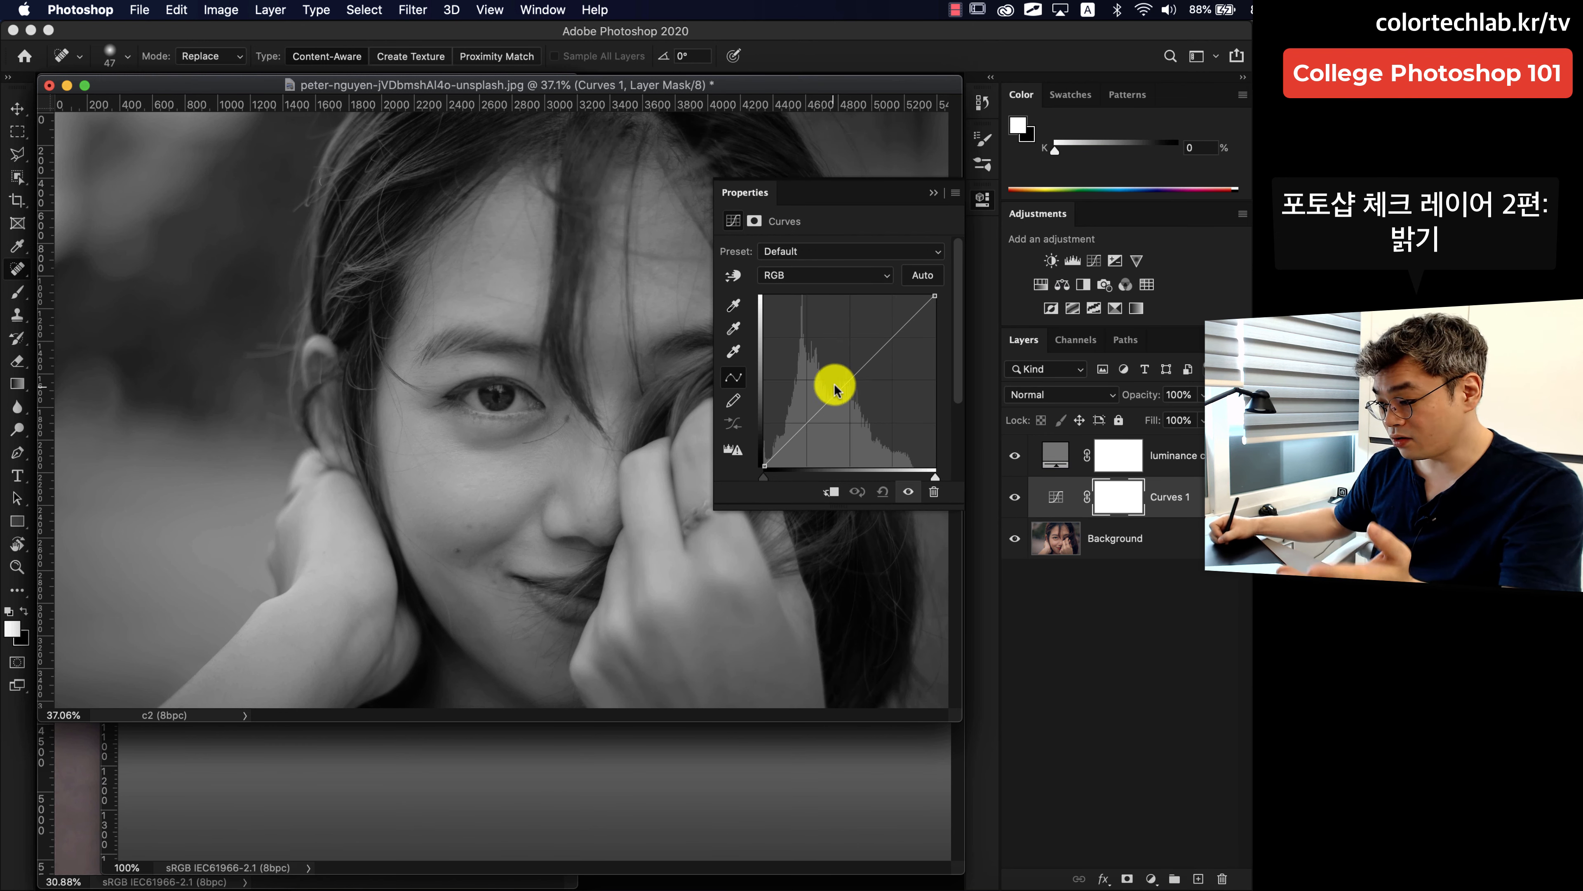
# Lower the midpoint of the Curves 1 curve to darken the portrait, and invert the layer's mask to black.
pyautogui.moveTo(845, 385); pyautogui.dragTo(848, 412)
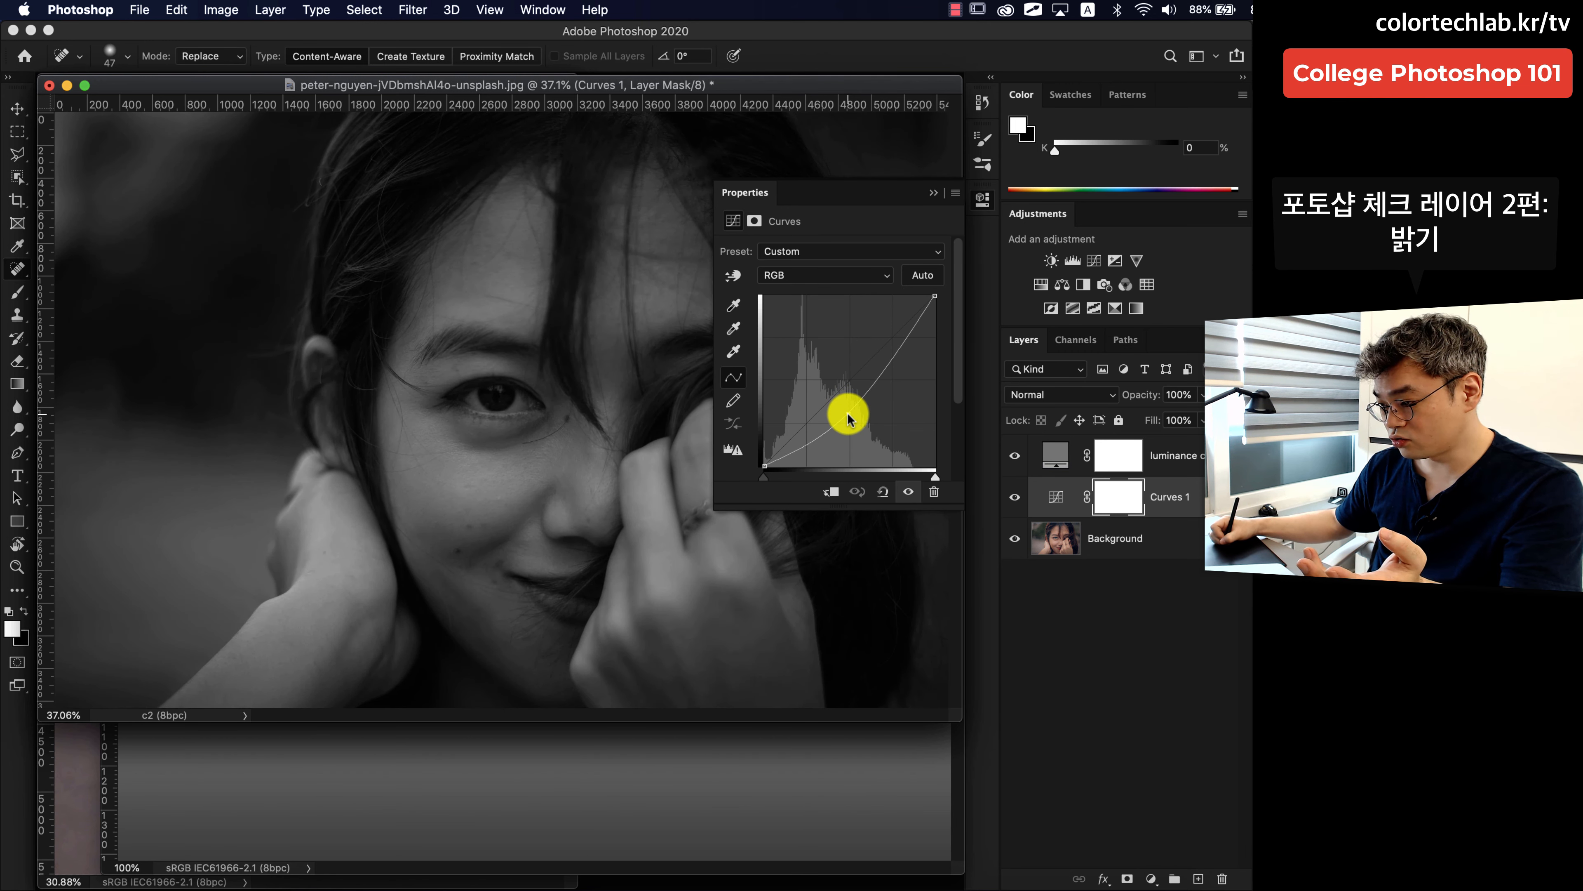
pyautogui.moveTo(848, 419); pyautogui.dragTo(850, 412)
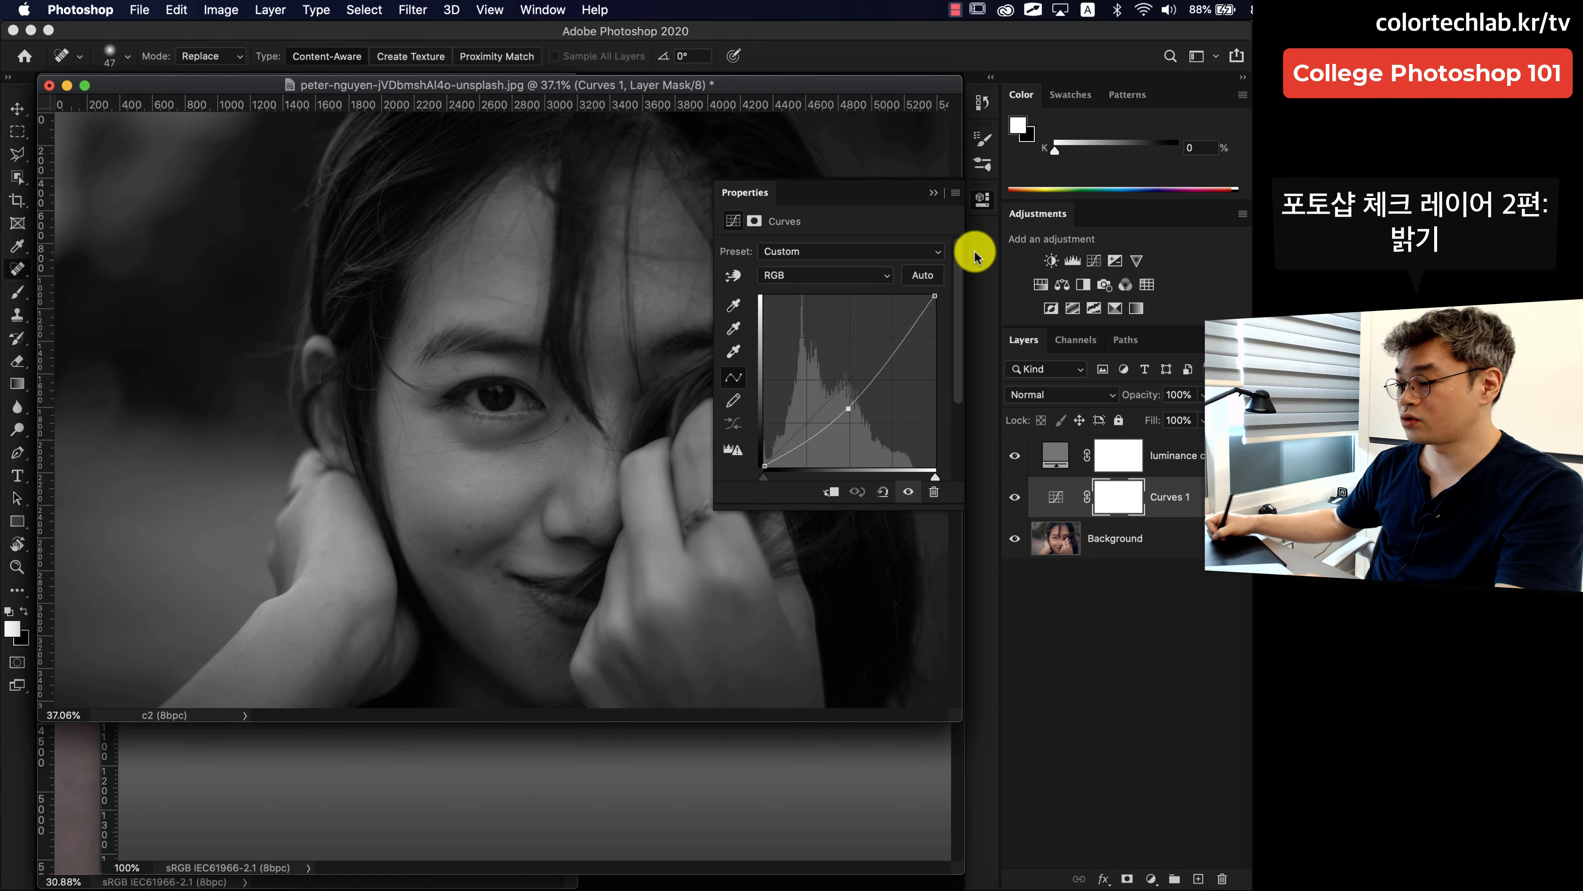
pyautogui.click(933, 193)
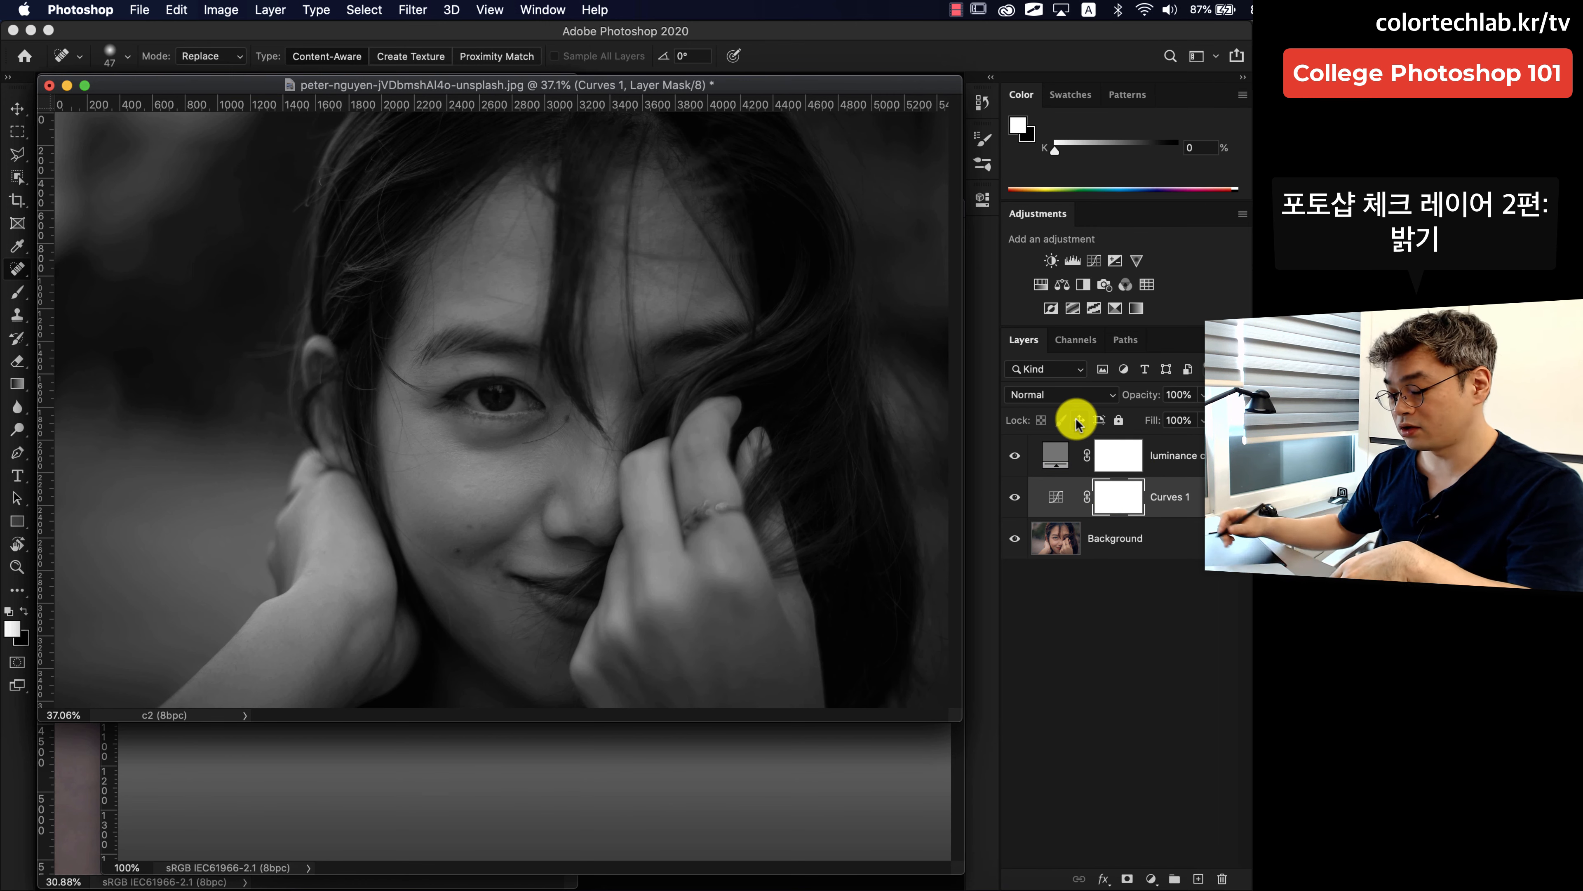
pyautogui.press('super+i')
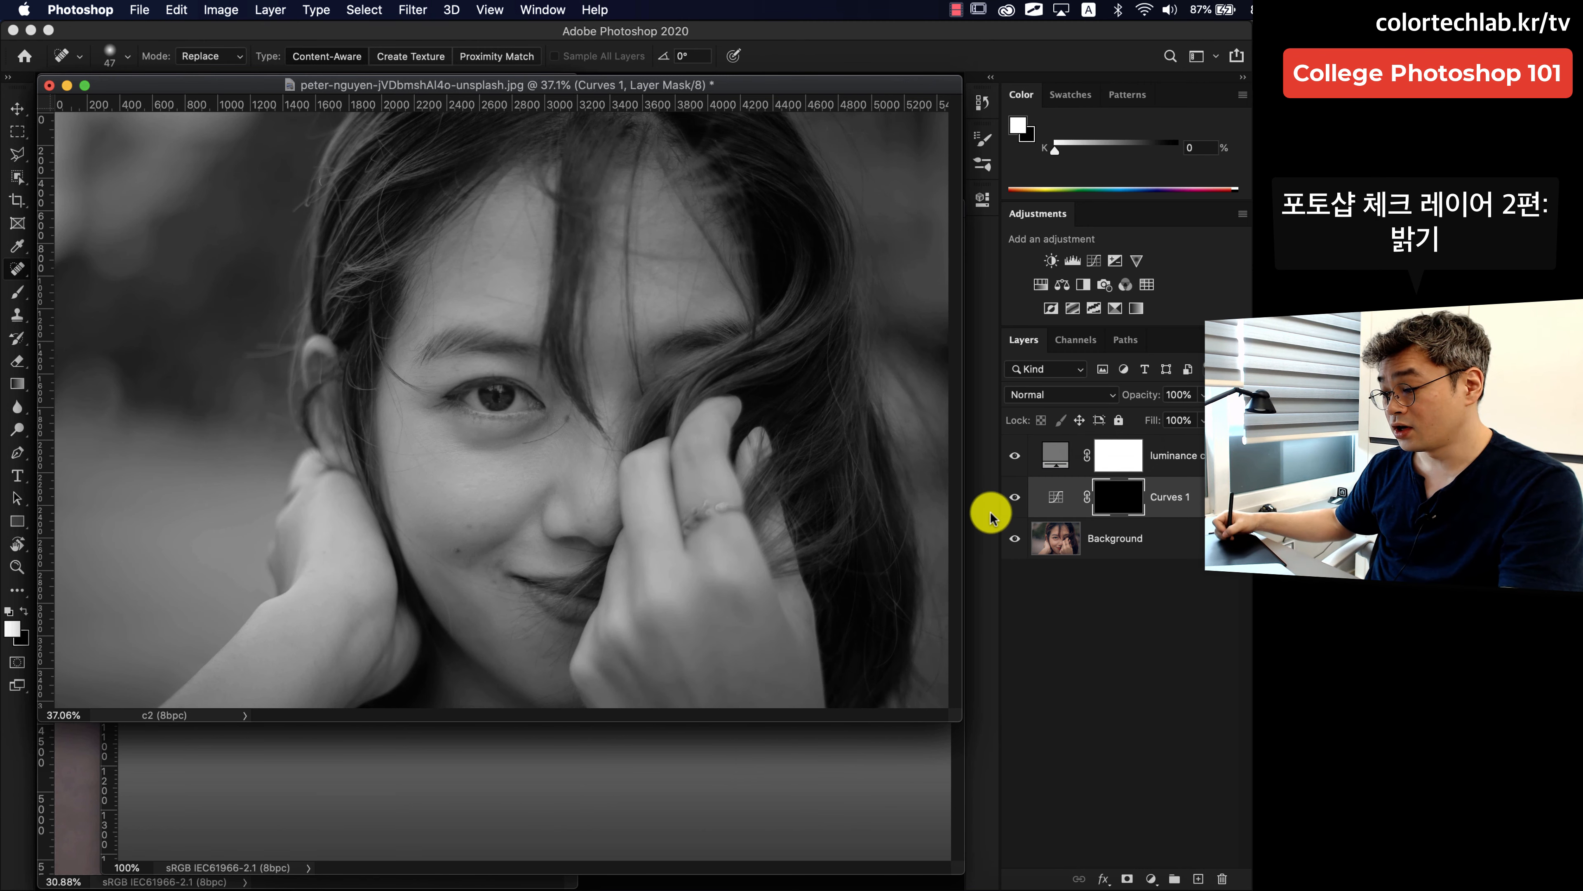
# Compare the original portrait in colour and in grey with Curves 1 hidden, finishing with luminance check shown.
pyautogui.moveTo(1016, 455); pyautogui.dragTo(1019, 499)
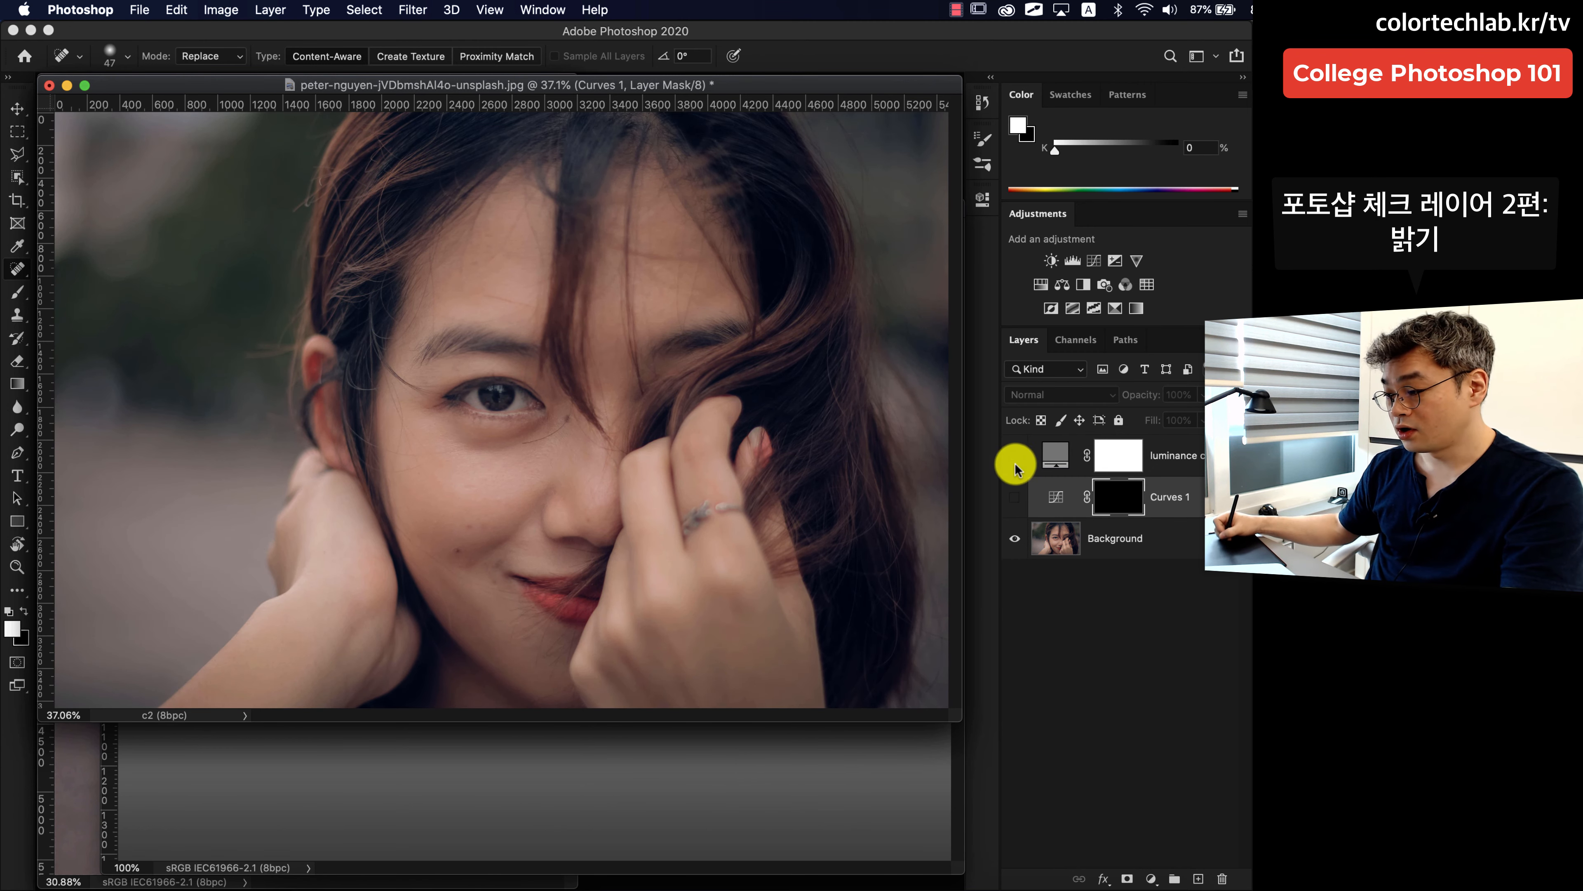
pyautogui.click(1131, 555)
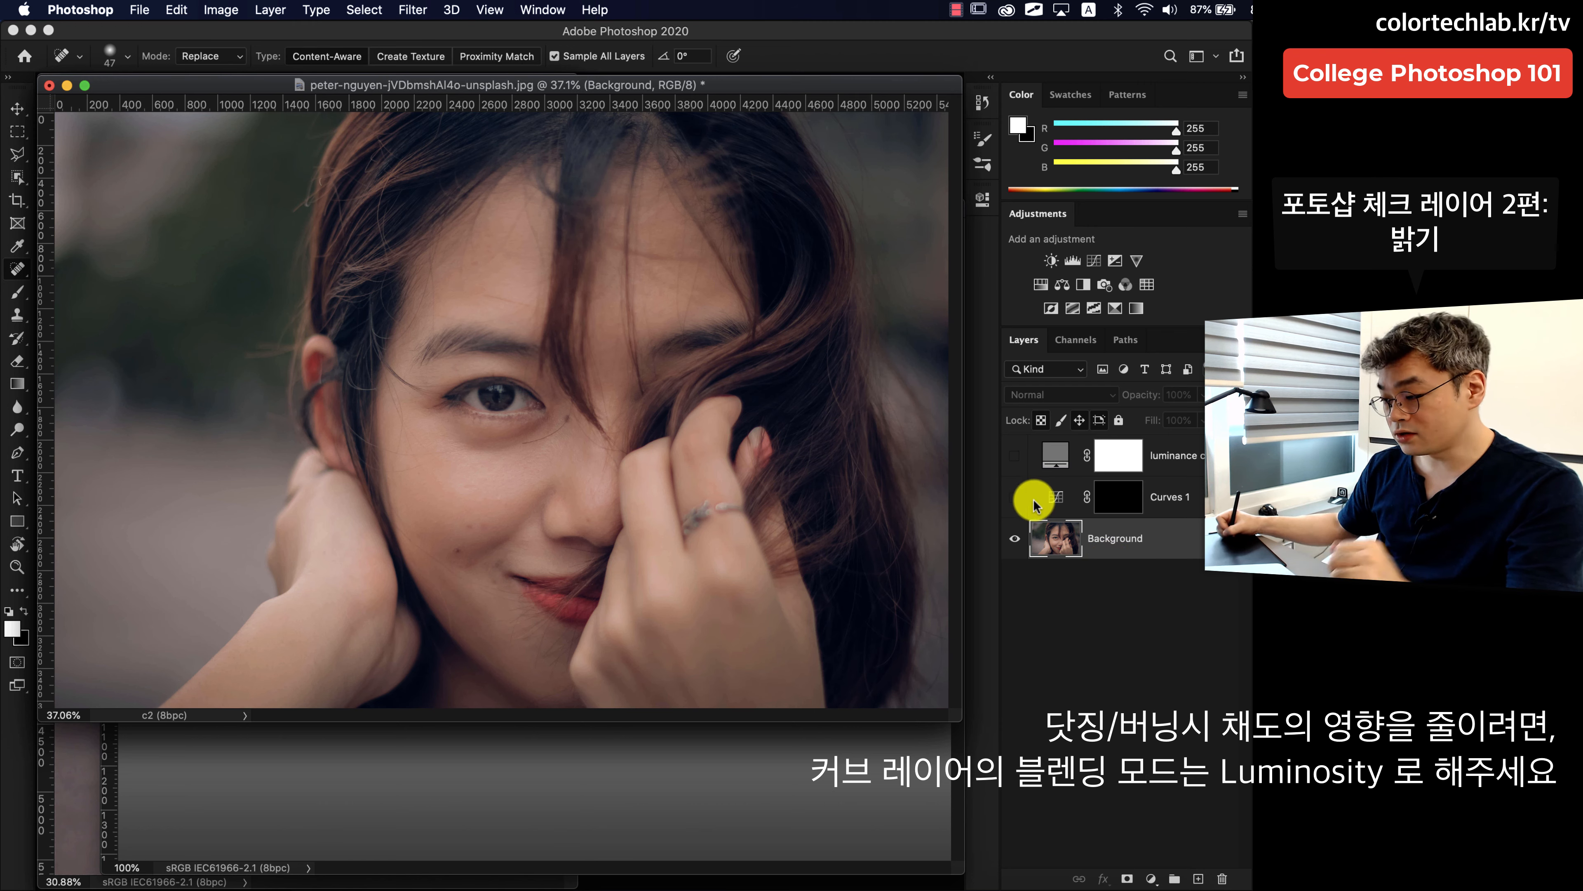
pyautogui.click(1016, 455)
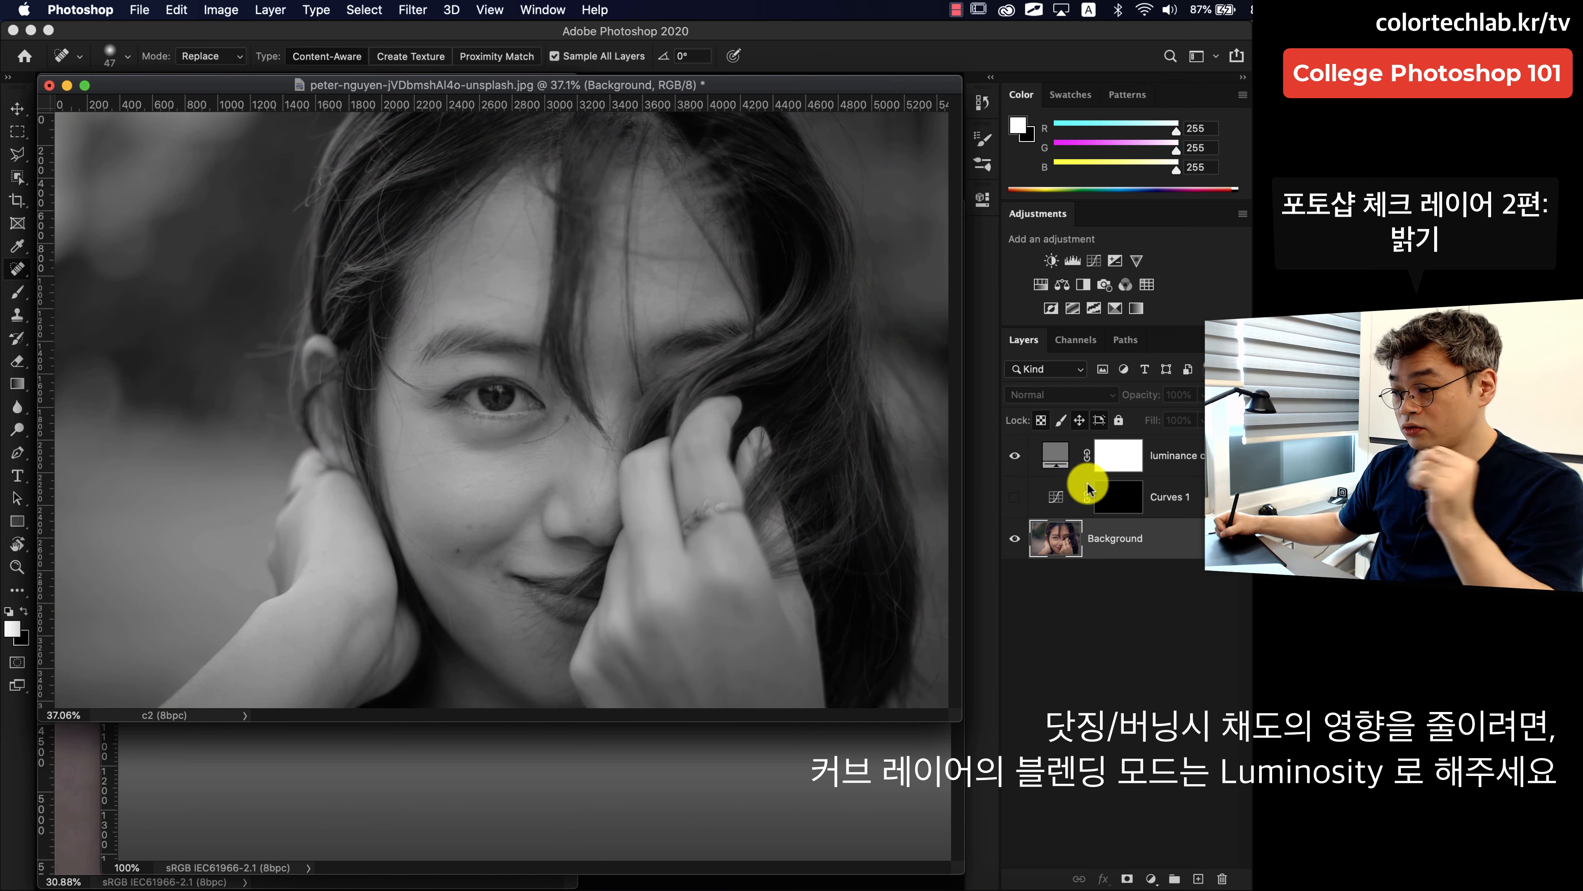
# Show Curves 1 and paint white on its mask around the eye and upper eyelid with a soft brush at 12% flow.
pyautogui.click(1184, 499)
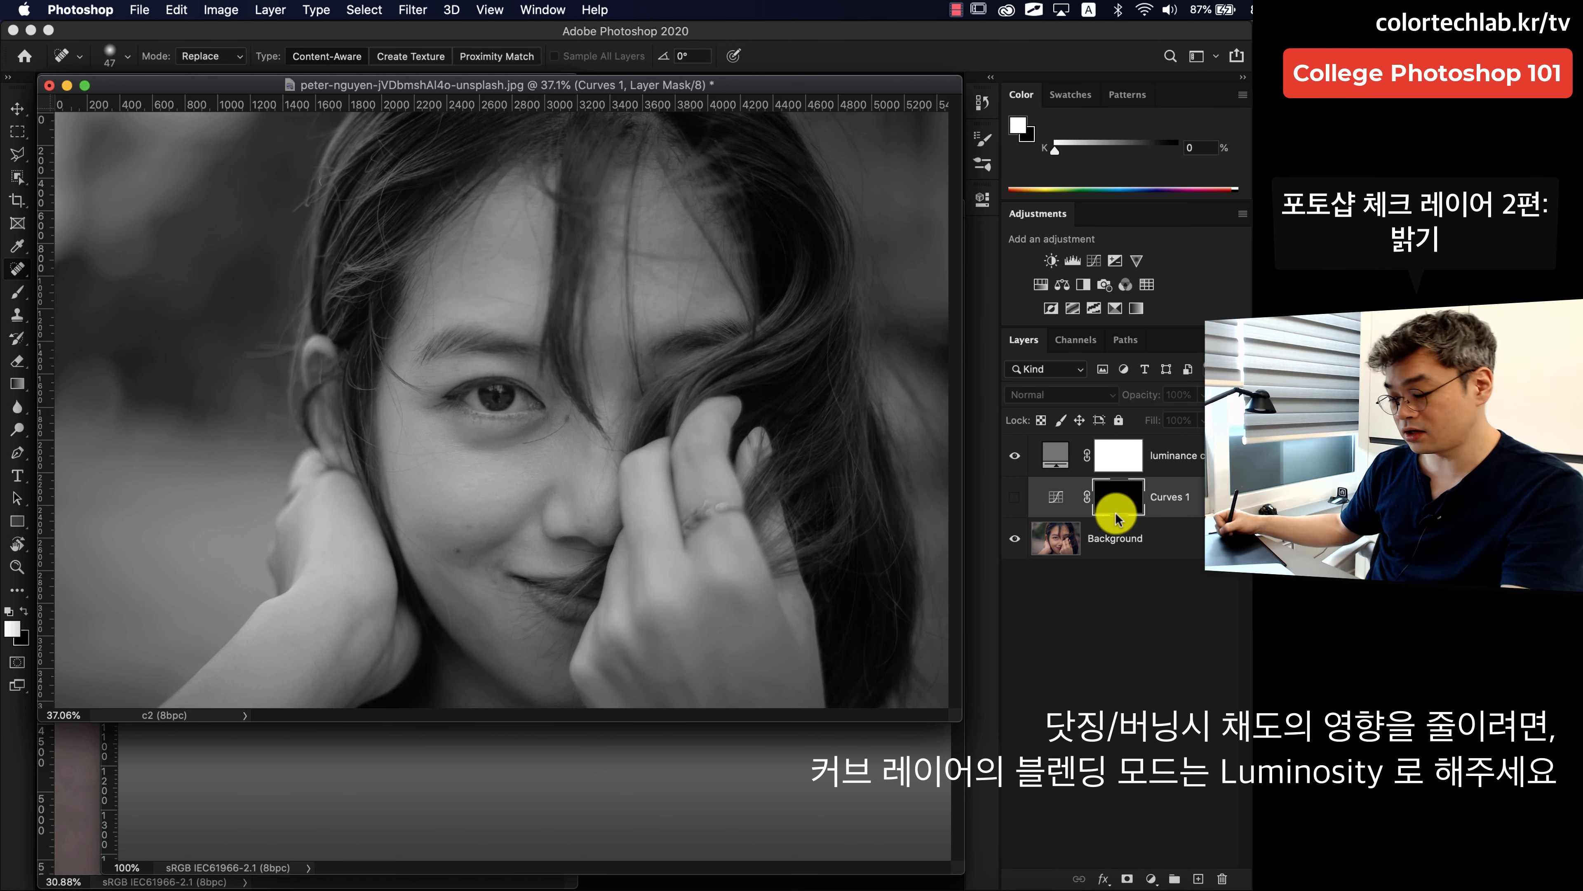
pyautogui.press('b')
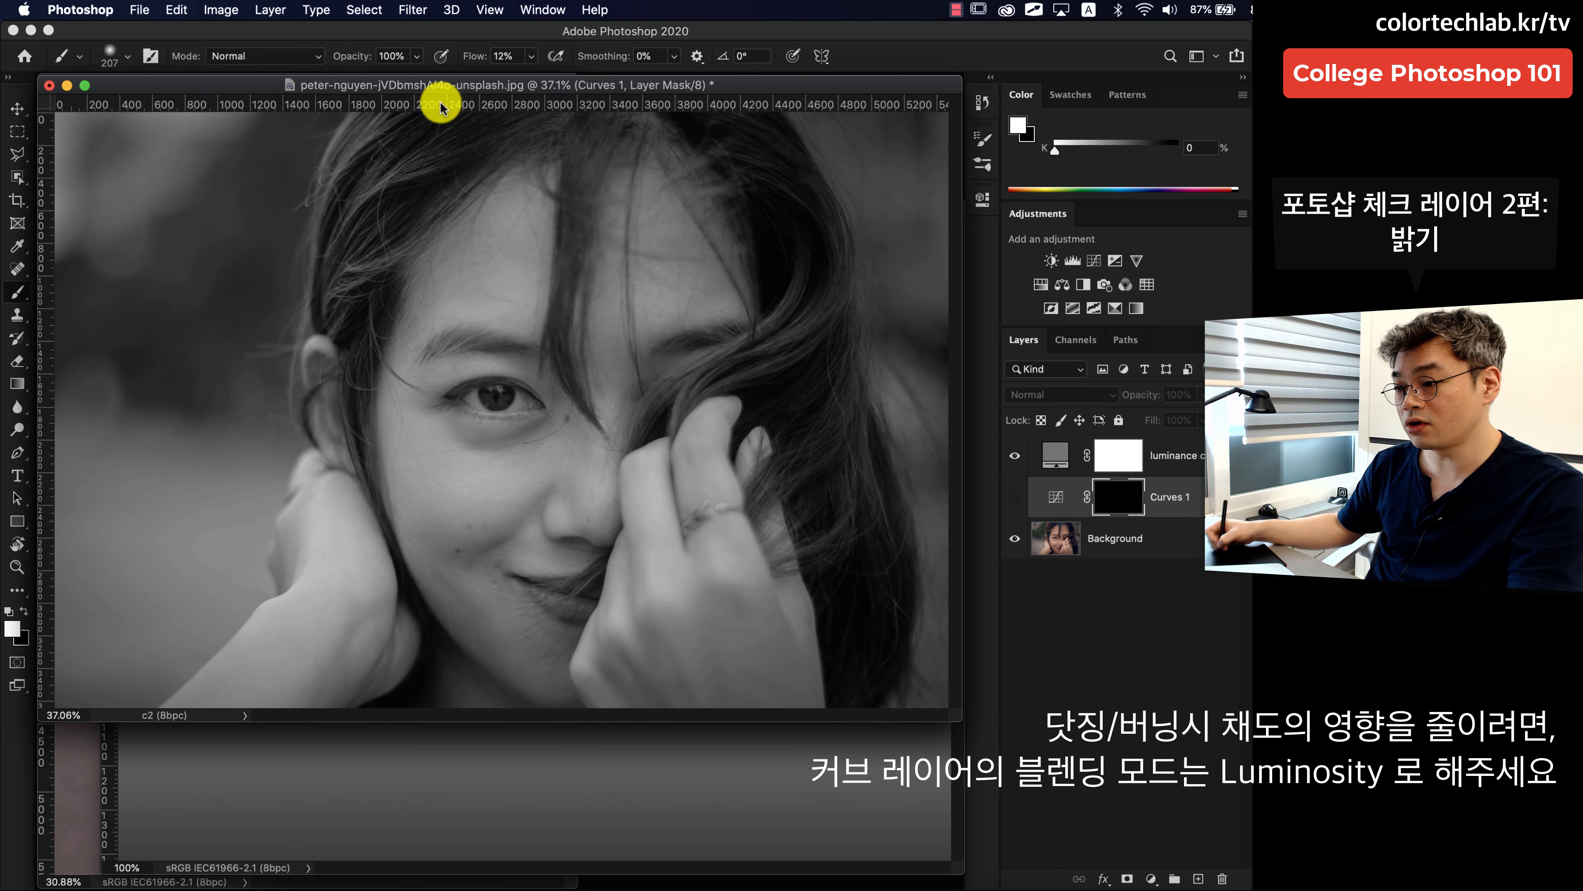
pyautogui.click(125, 56)
pyautogui.click(124, 56)
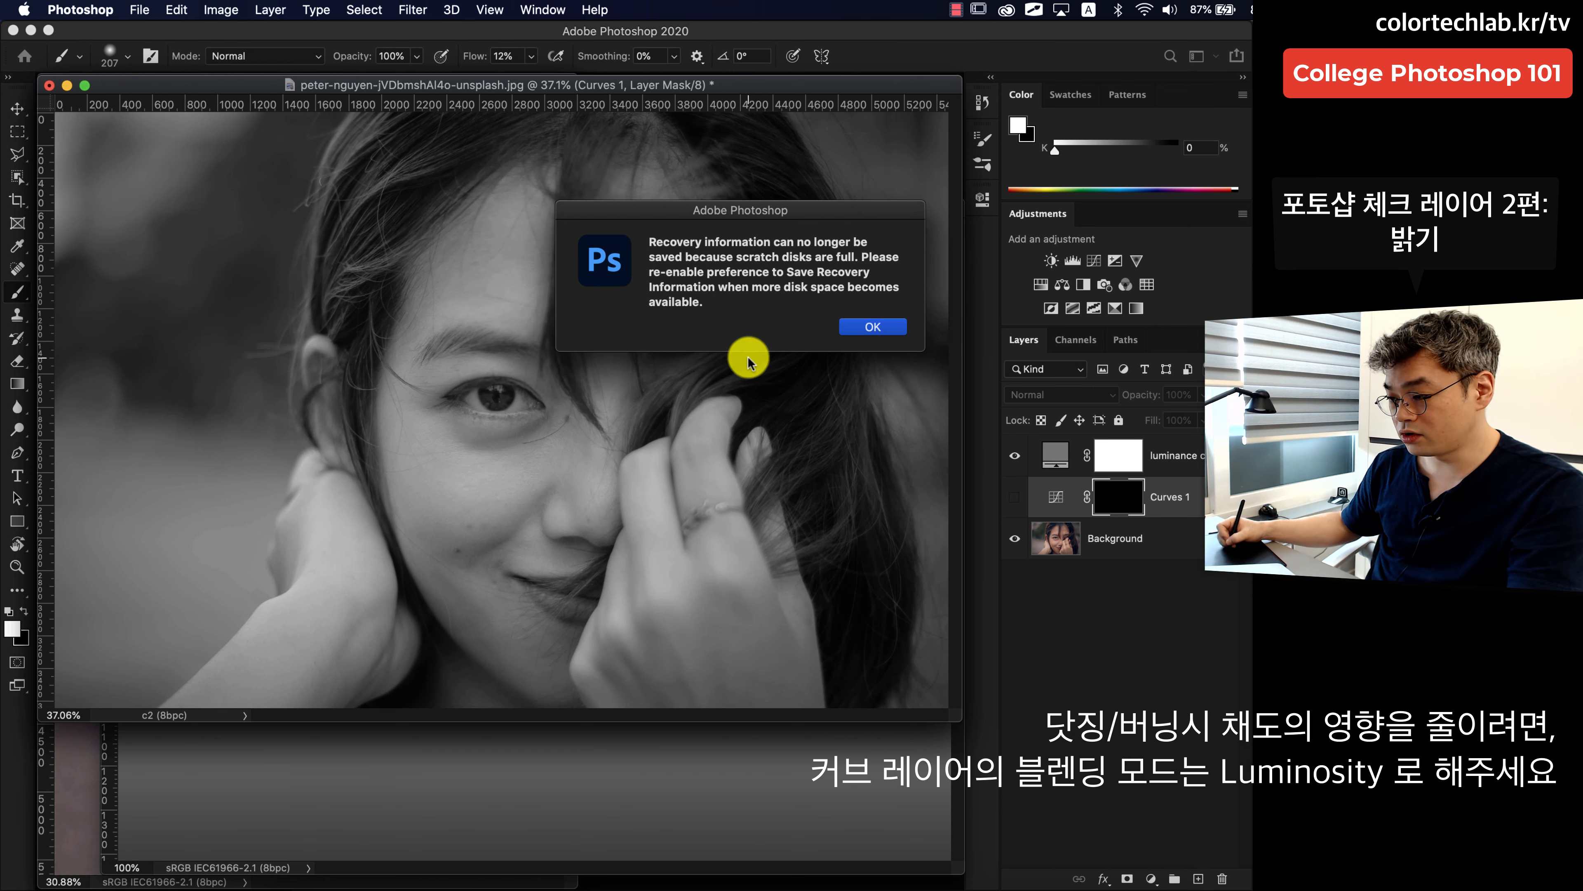
pyautogui.click(866, 328)
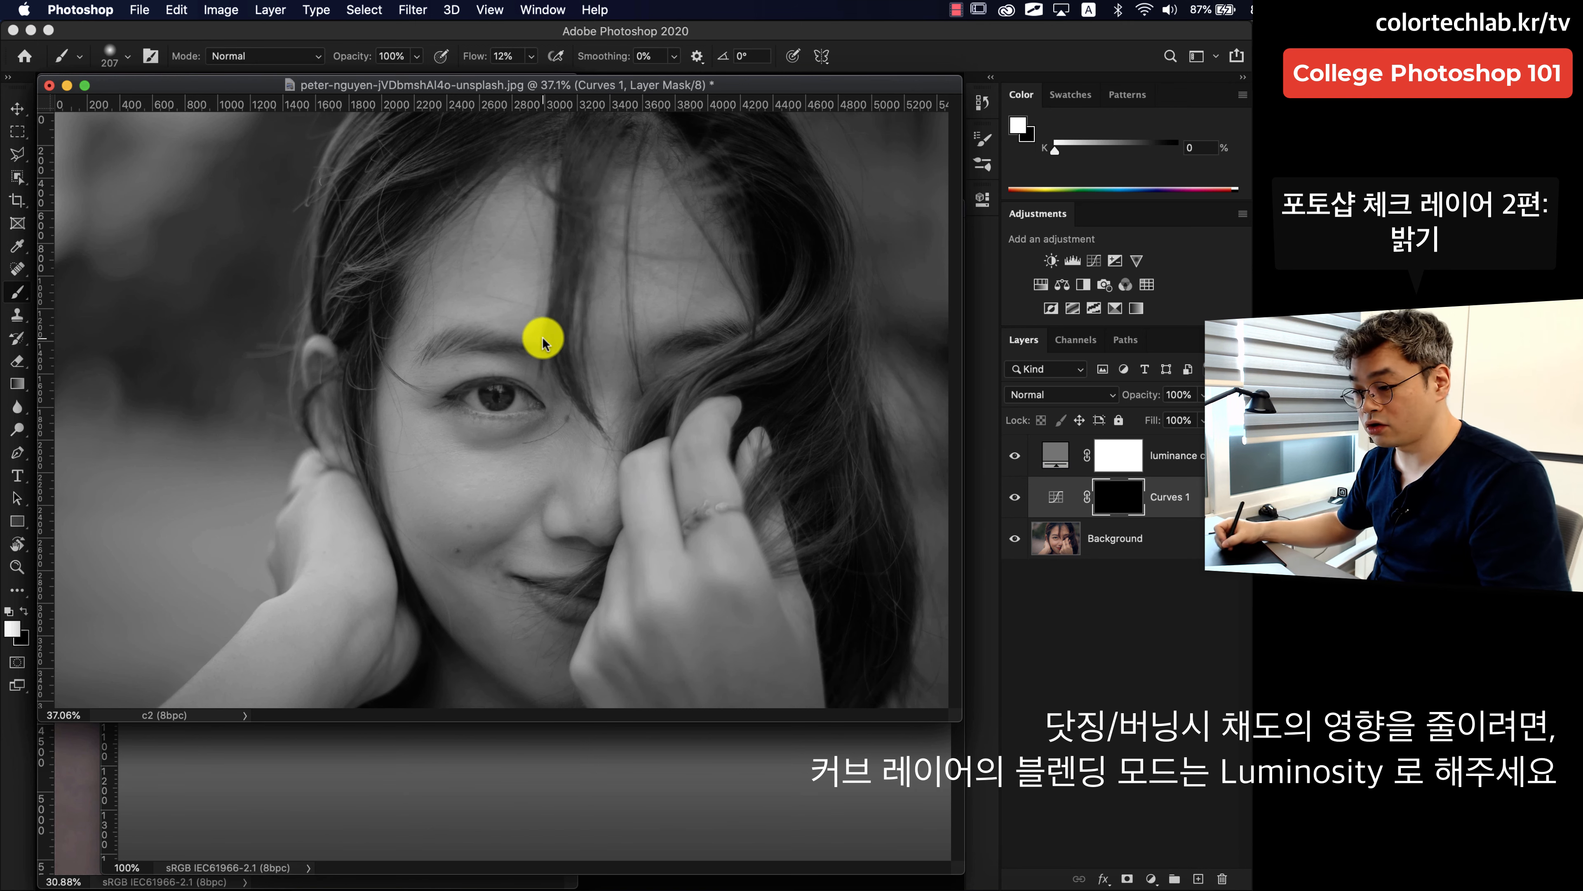
pyautogui.moveTo(574, 397); pyautogui.dragTo(634, 393)
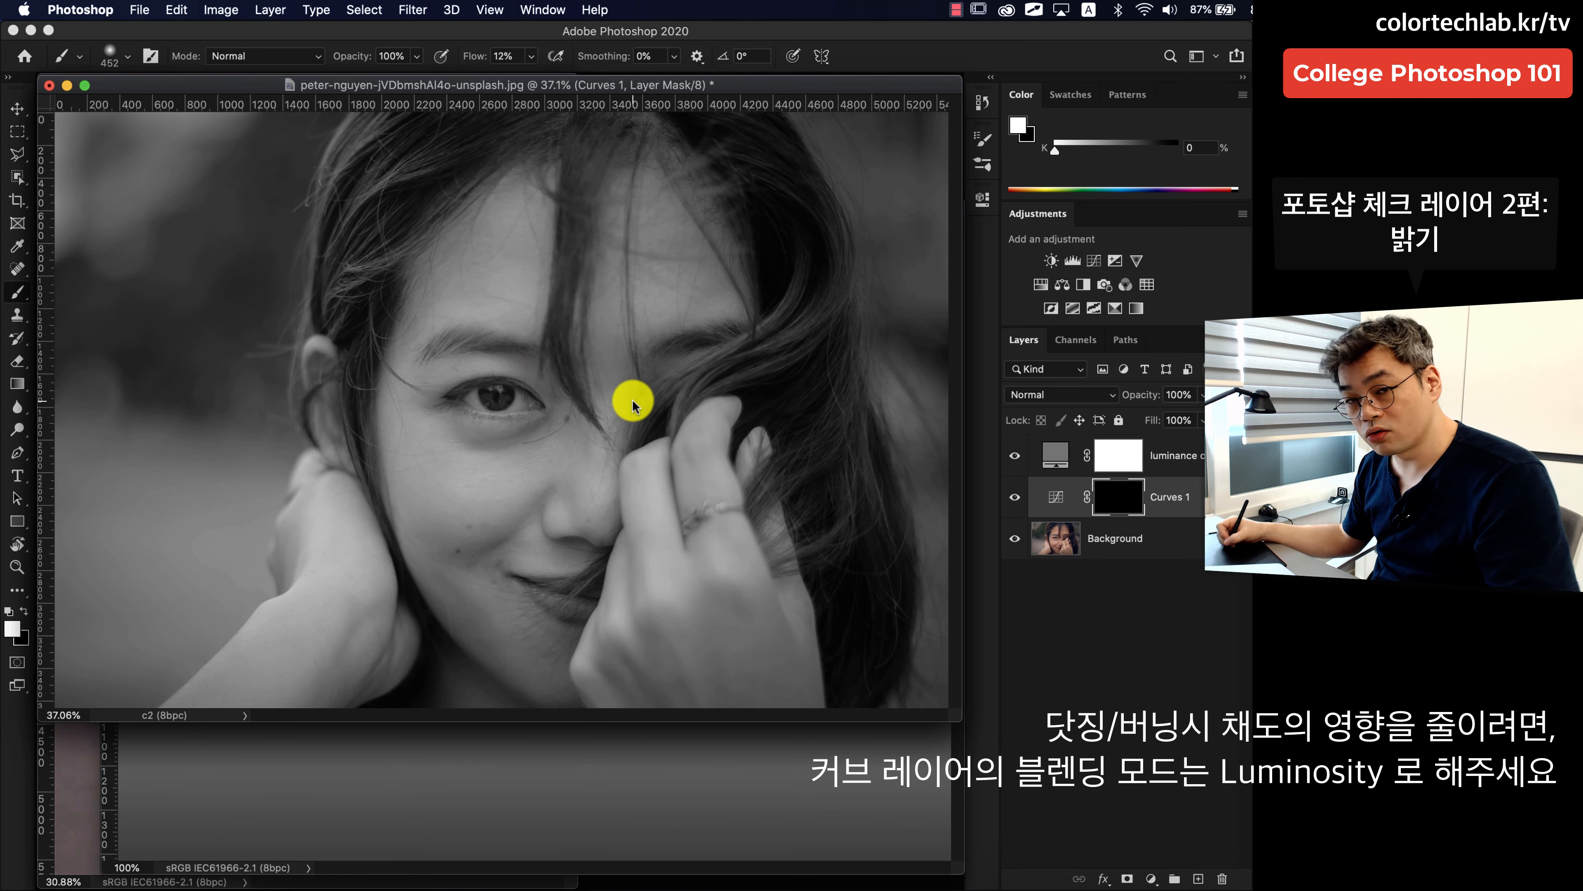
pyautogui.press('super+equal')
pyautogui.press('super+equal')
pyautogui.press('super+equal')
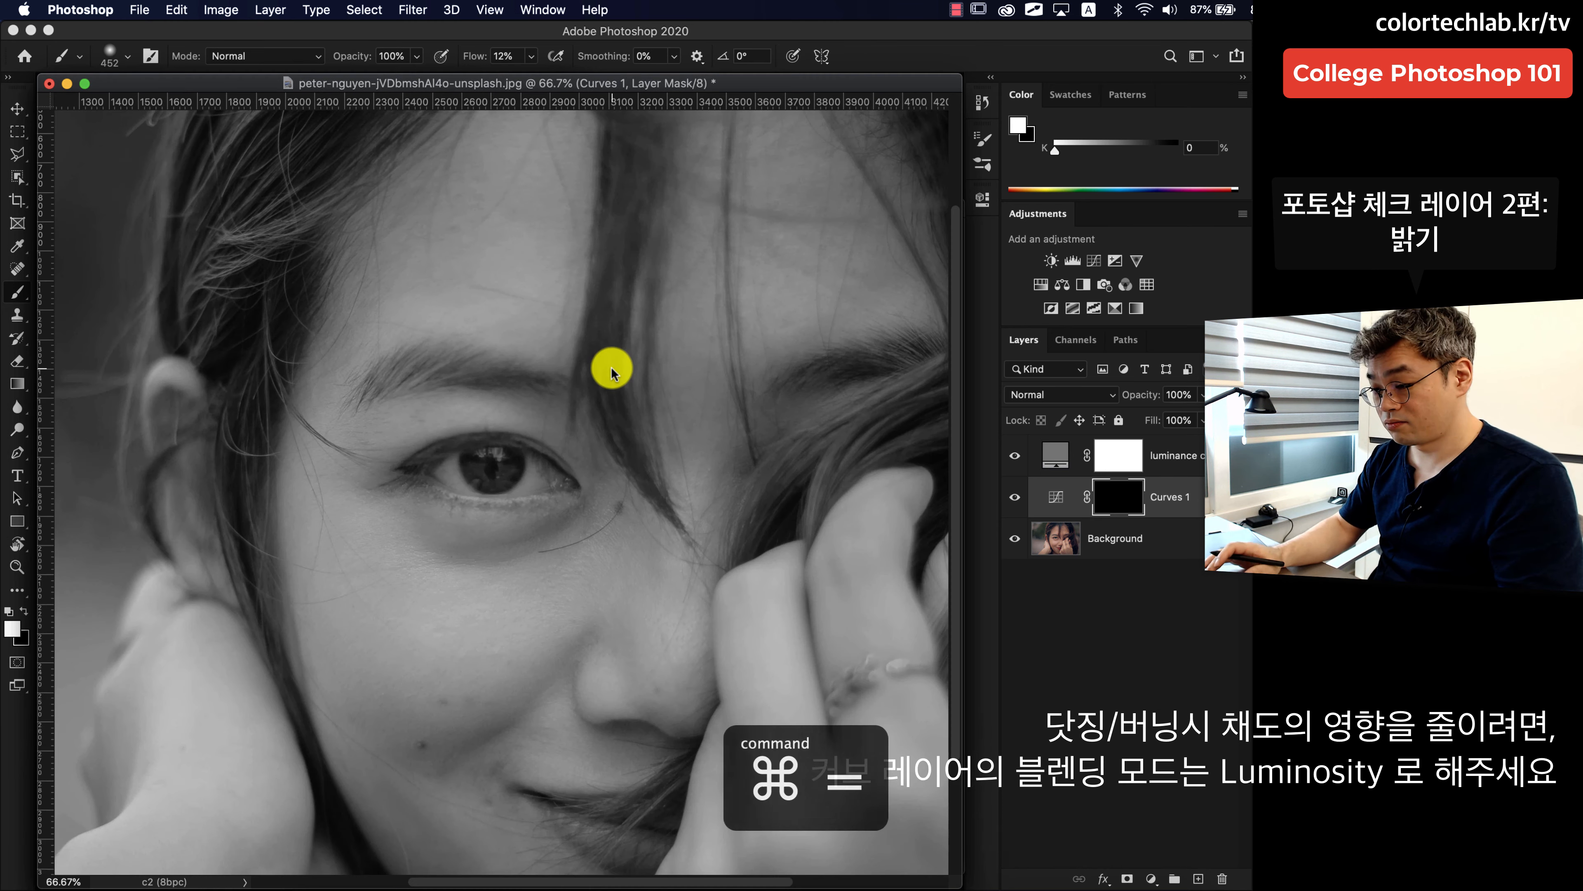
pyautogui.moveTo(724, 550); pyautogui.dragTo(597, 354)
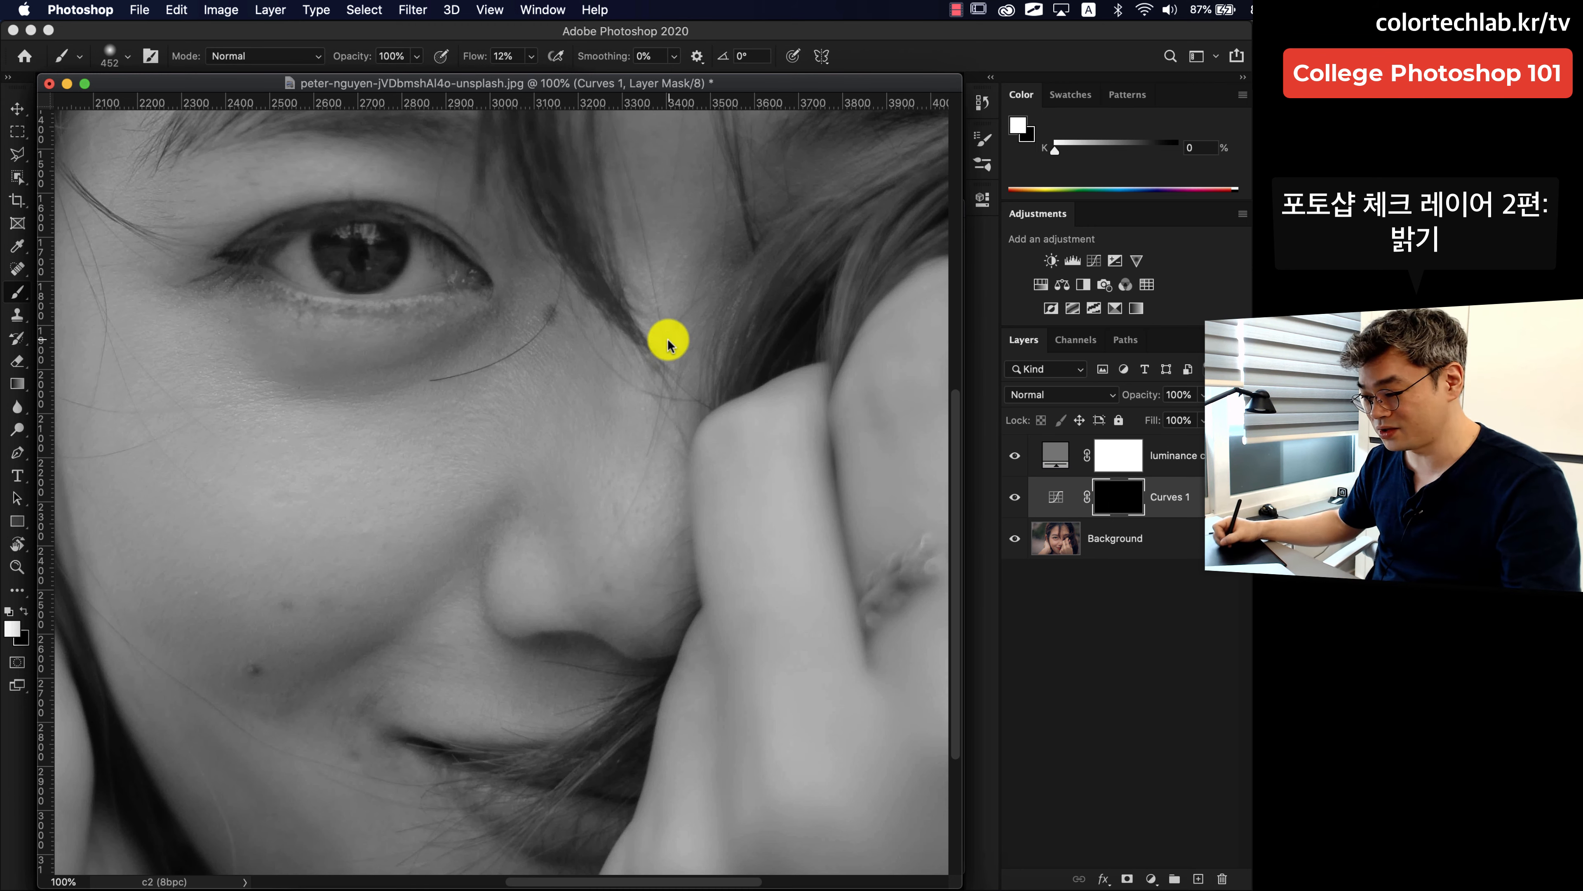
pyautogui.moveTo(662, 278)
pyautogui.mouseDown()
pyautogui.moveTo(715, 481)
pyautogui.moveTo(710, 400)
pyautogui.moveTo(704, 439)
pyautogui.moveTo(622, 381)
pyautogui.moveTo(546, 398)
pyautogui.moveTo(608, 379)
pyautogui.mouseUp()
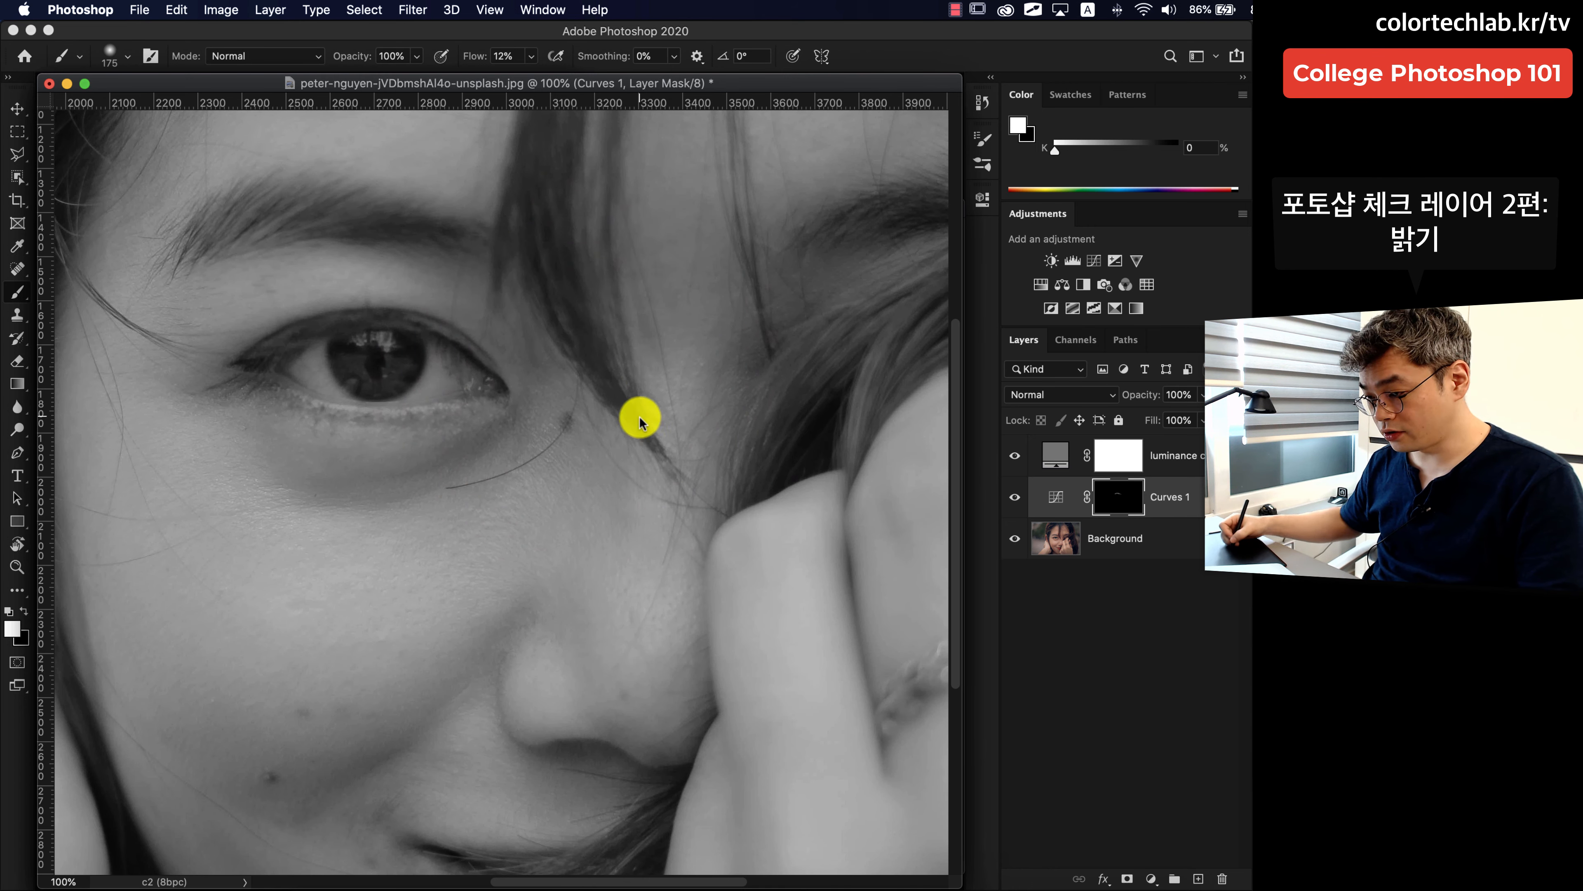
pyautogui.moveTo(355, 231); pyautogui.dragTo(332, 231)
pyautogui.moveTo(208, 282)
pyautogui.mouseDown()
pyautogui.moveTo(290, 261)
pyautogui.moveTo(410, 268)
pyautogui.mouseUp()
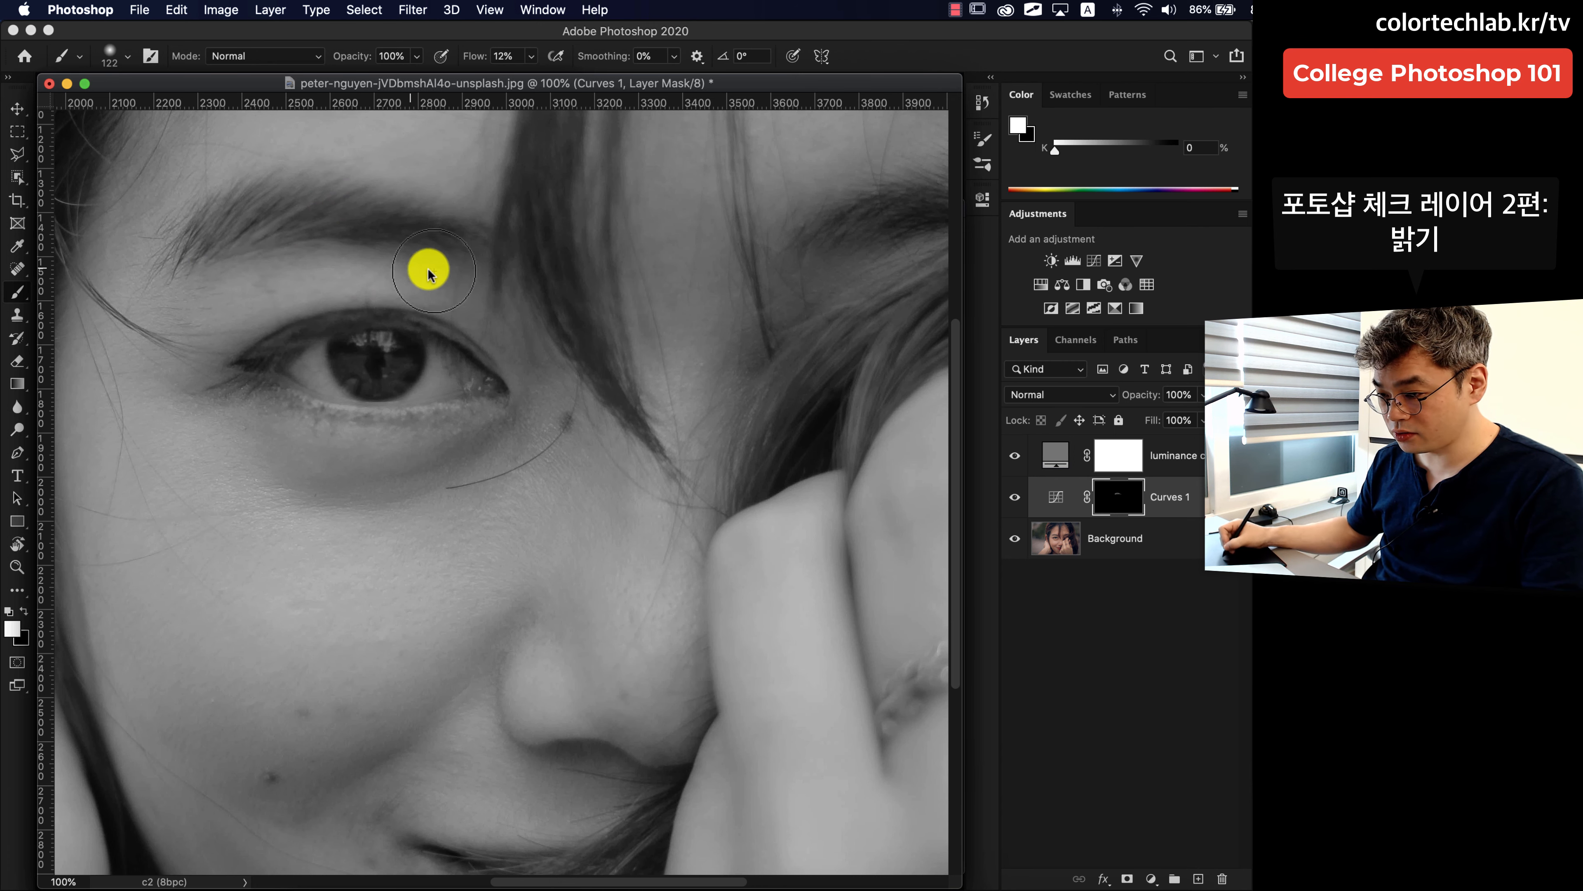
# Lower the brush flow to 6% and paint white on the Curves 1 mask over the nose and cheek.
pyautogui.moveTo(482, 57); pyautogui.dragTo(477, 58)
pyautogui.moveTo(592, 405)
pyautogui.mouseDown()
pyautogui.moveTo(591, 547)
pyautogui.moveTo(527, 657)
pyautogui.mouseUp()
pyautogui.moveTo(696, 314)
pyautogui.mouseDown()
pyautogui.moveTo(266, 532)
pyautogui.moveTo(721, 652)
pyautogui.mouseUp()
pyautogui.moveTo(240, 399); pyautogui.dragTo(330, 399)
pyautogui.moveTo(374, 234); pyautogui.dragTo(282, 539)
pyautogui.moveTo(206, 811); pyautogui.dragTo(400, 258)
pyautogui.moveTo(388, 525)
pyautogui.mouseDown()
pyautogui.moveTo(483, 460)
pyautogui.moveTo(419, 494)
pyautogui.mouseUp()
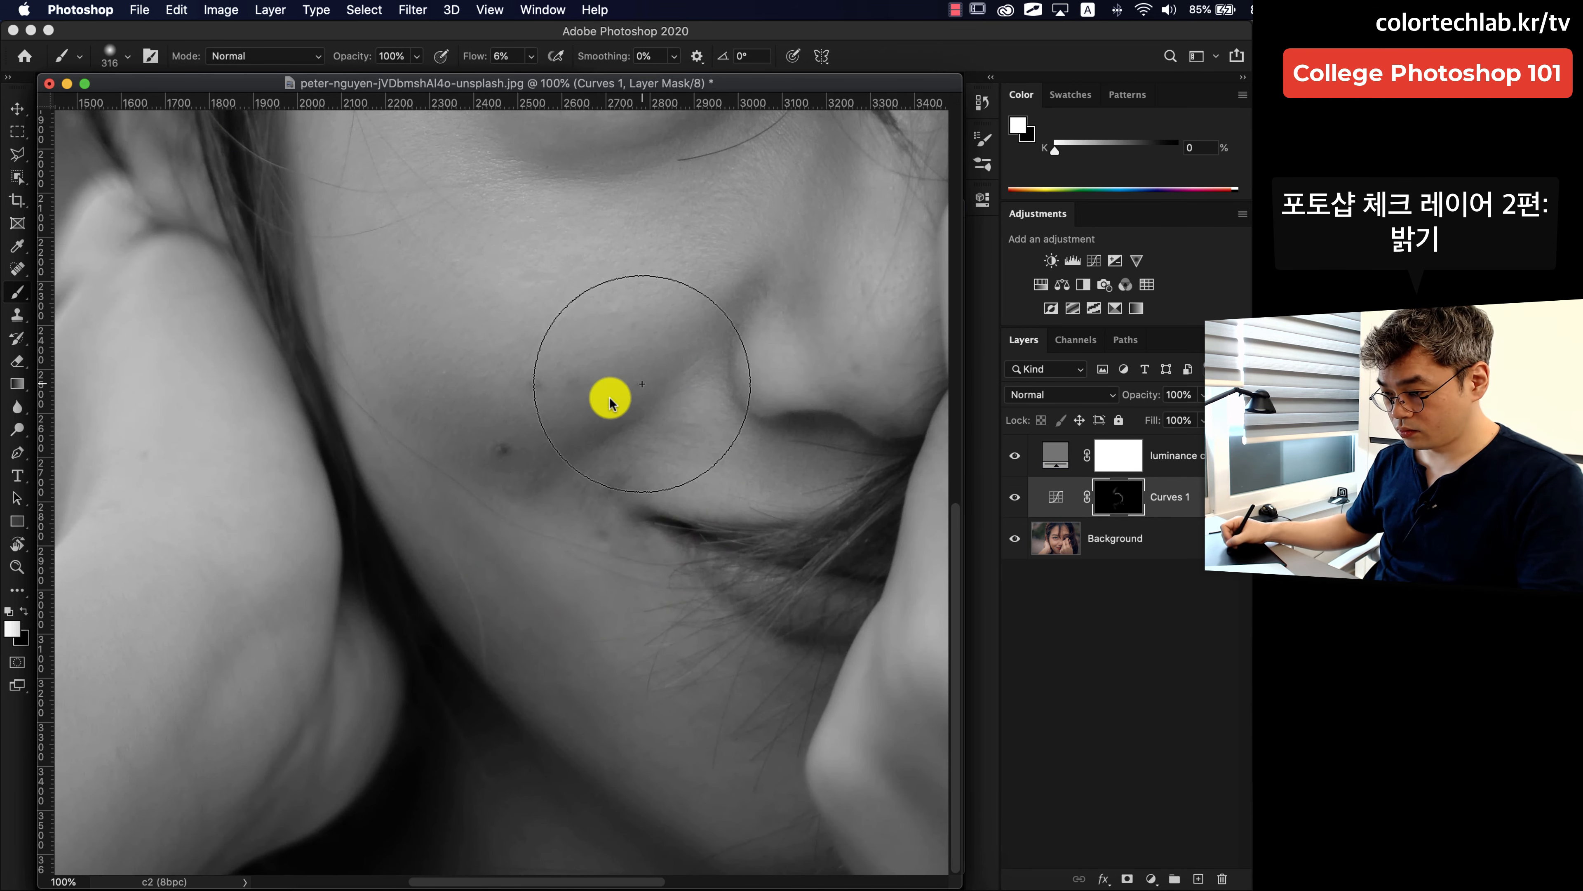
pyautogui.moveTo(623, 387); pyautogui.dragTo(519, 387)
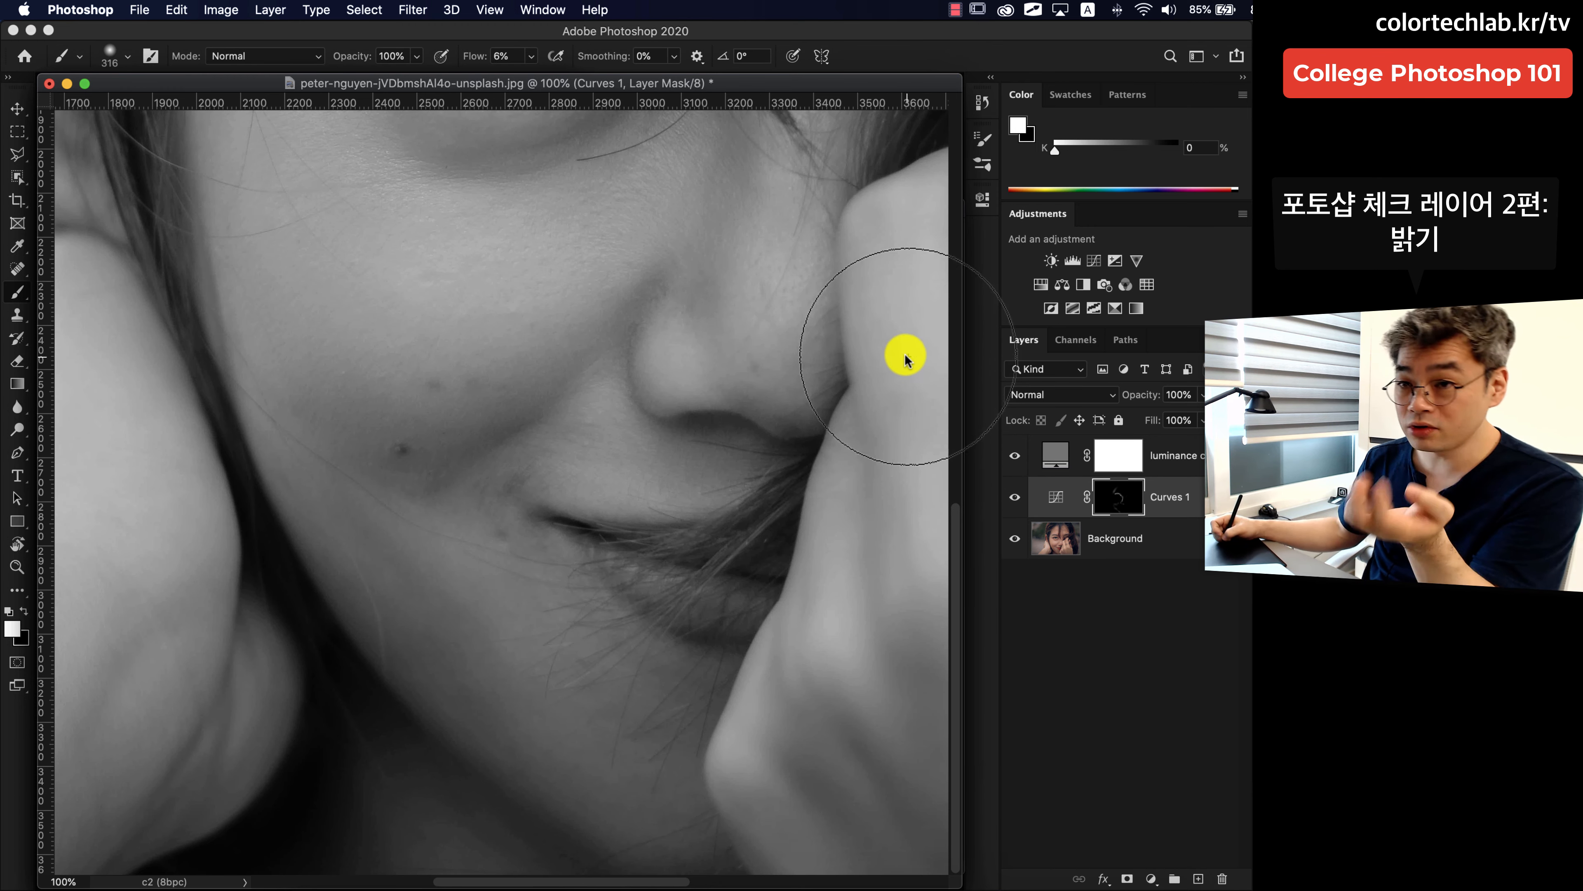
# Hide luminance check and compare the colour portrait with and without Curves 1, finishing with Curves 1 shown.
pyautogui.moveTo(1015, 463); pyautogui.dragTo(1010, 568)
pyautogui.press('super+0')
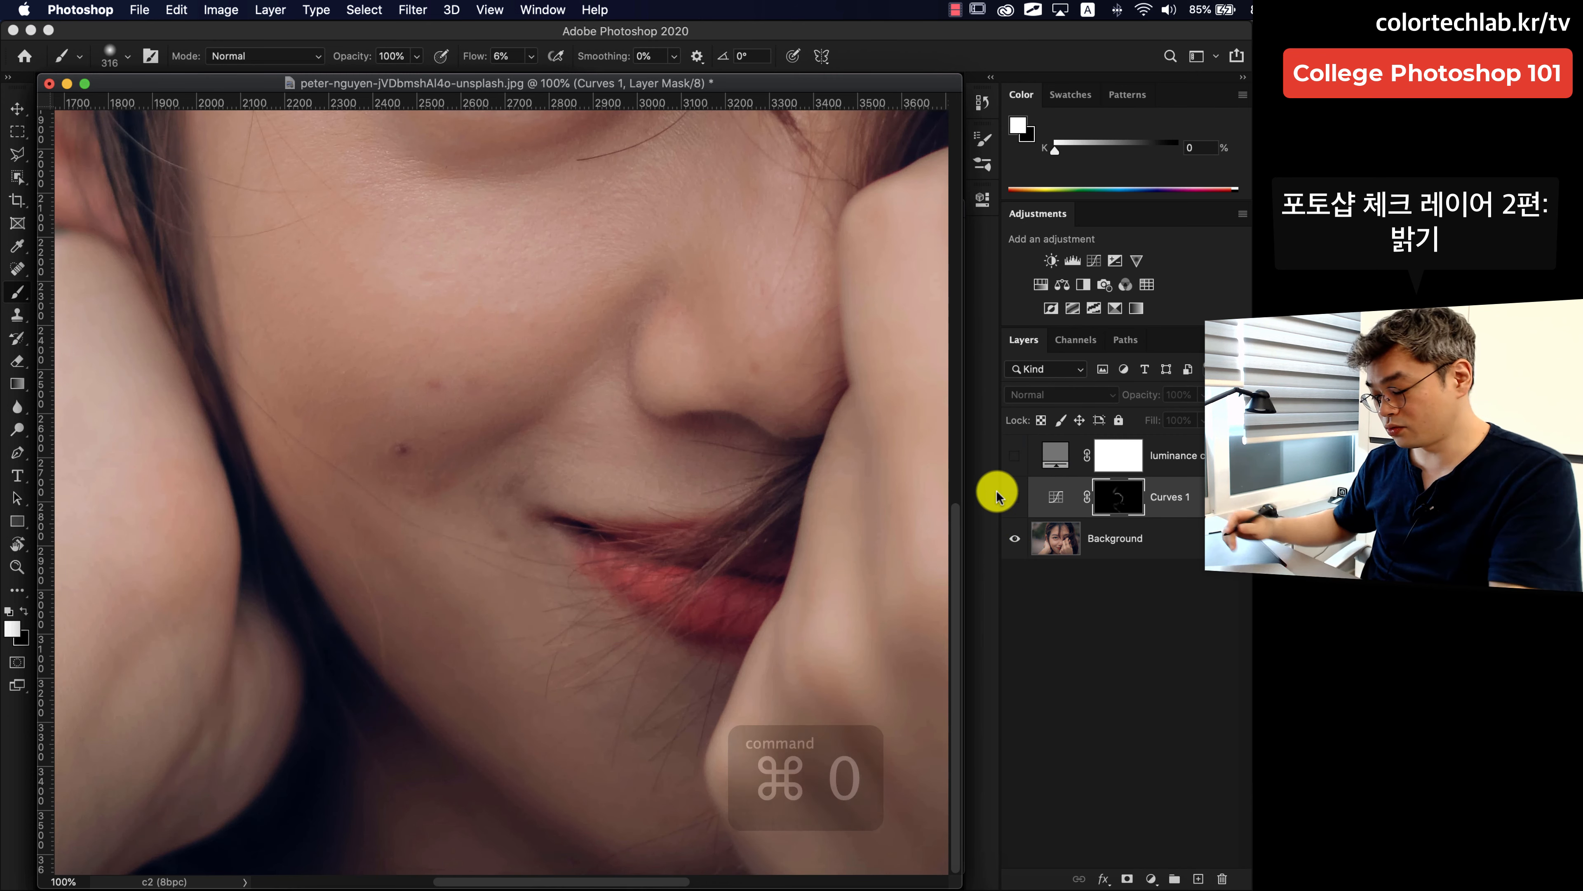
pyautogui.press('super+equal')
pyautogui.press('super+equal')
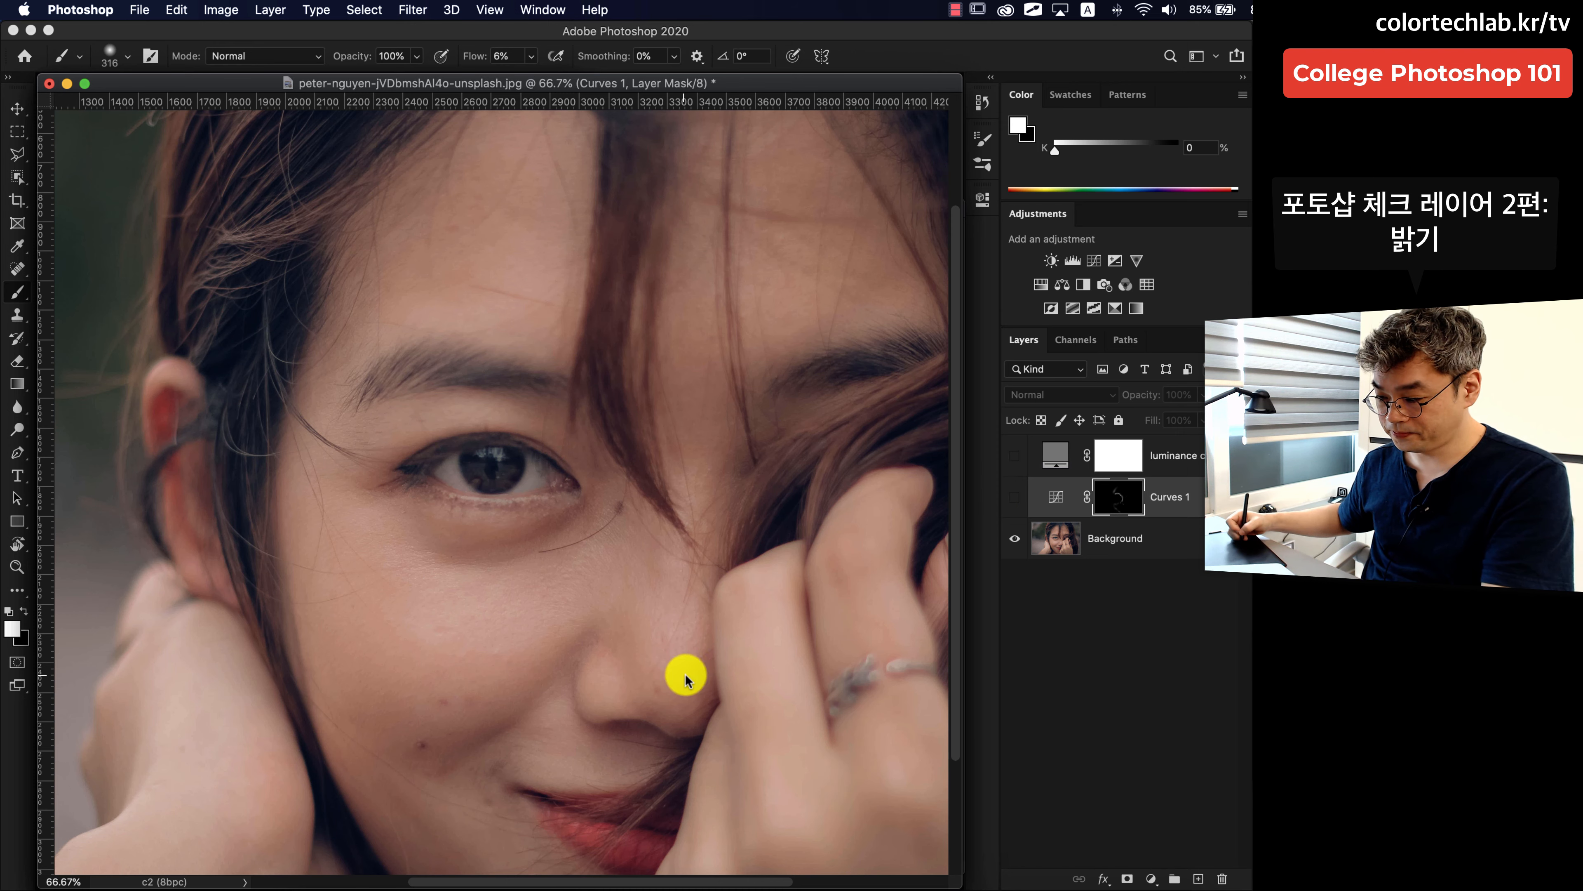
pyautogui.moveTo(704, 676); pyautogui.dragTo(635, 471)
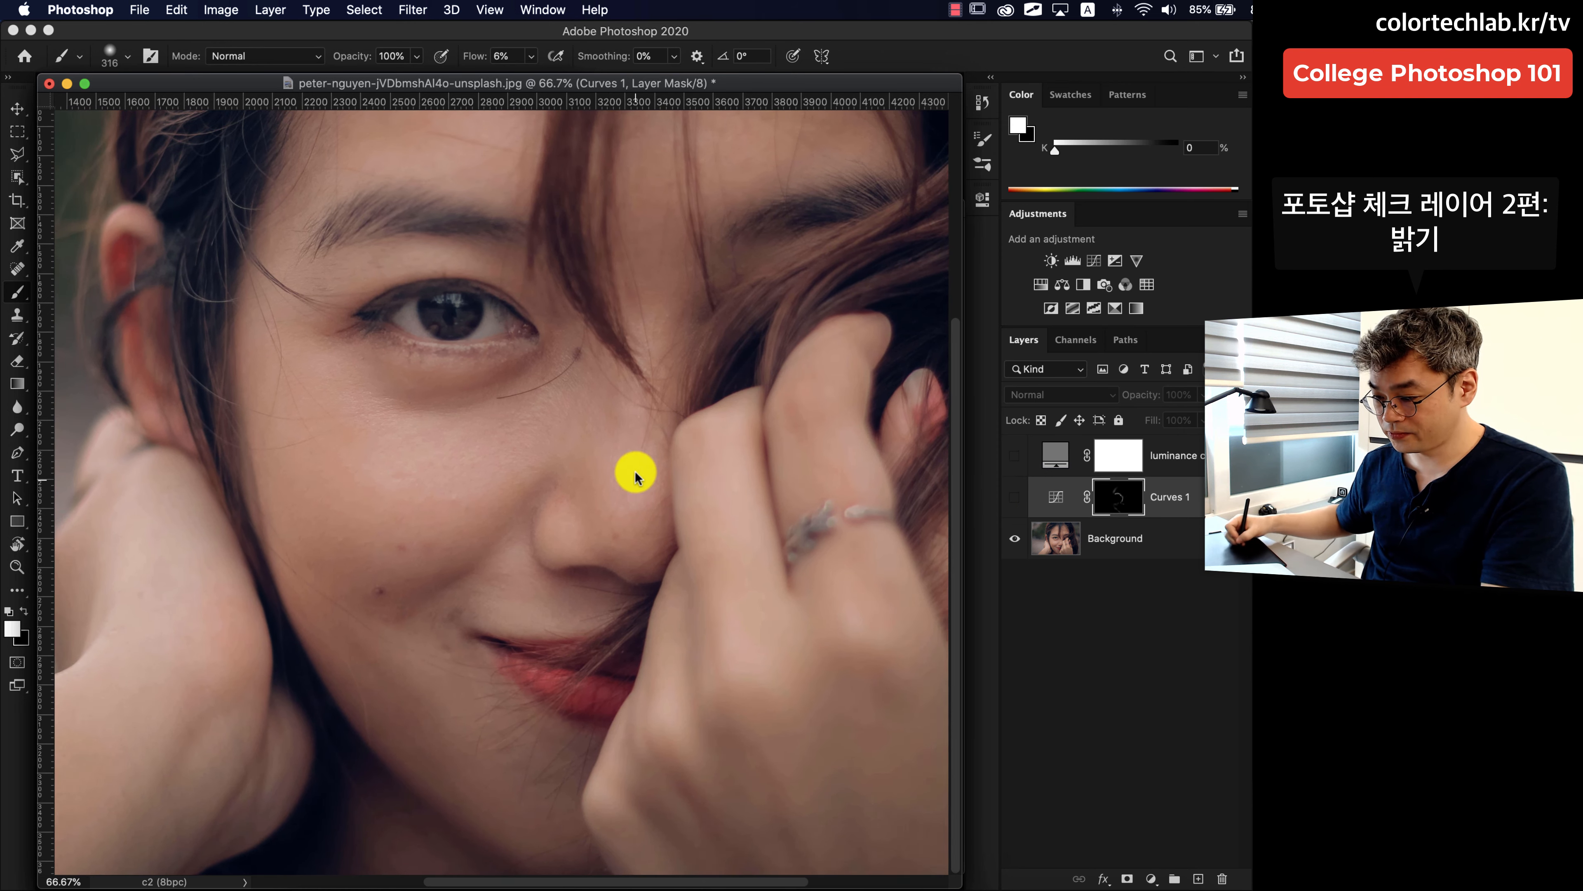
pyautogui.click(1014, 500)
pyautogui.click(1016, 499)
pyautogui.click(1017, 499)
pyautogui.moveTo(625, 339); pyautogui.dragTo(687, 395)
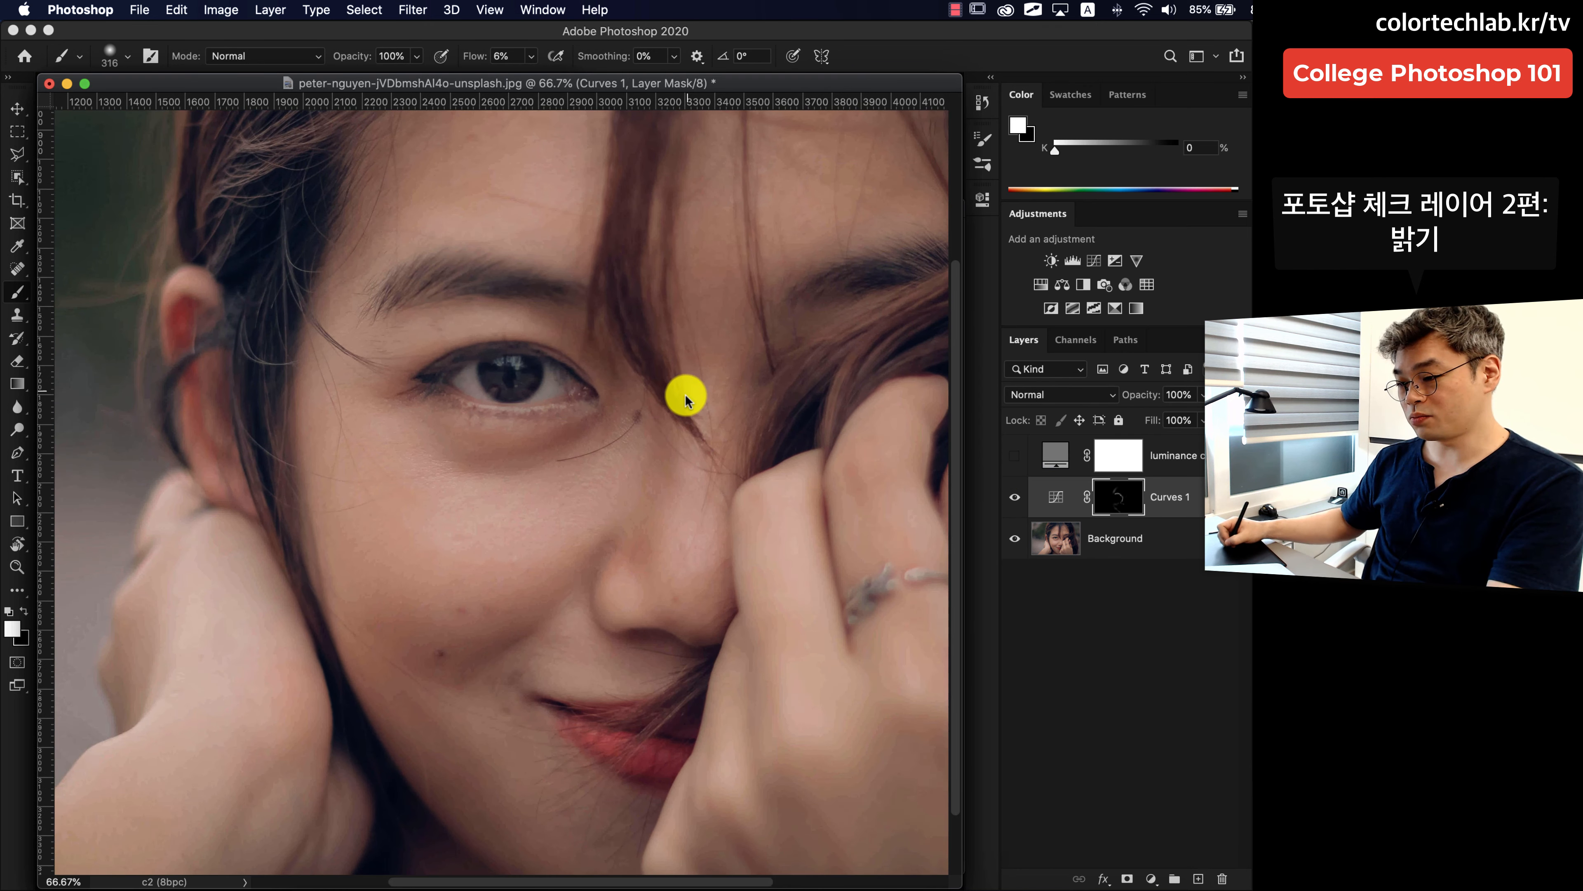
pyautogui.click(1016, 496)
pyautogui.click(1021, 496)
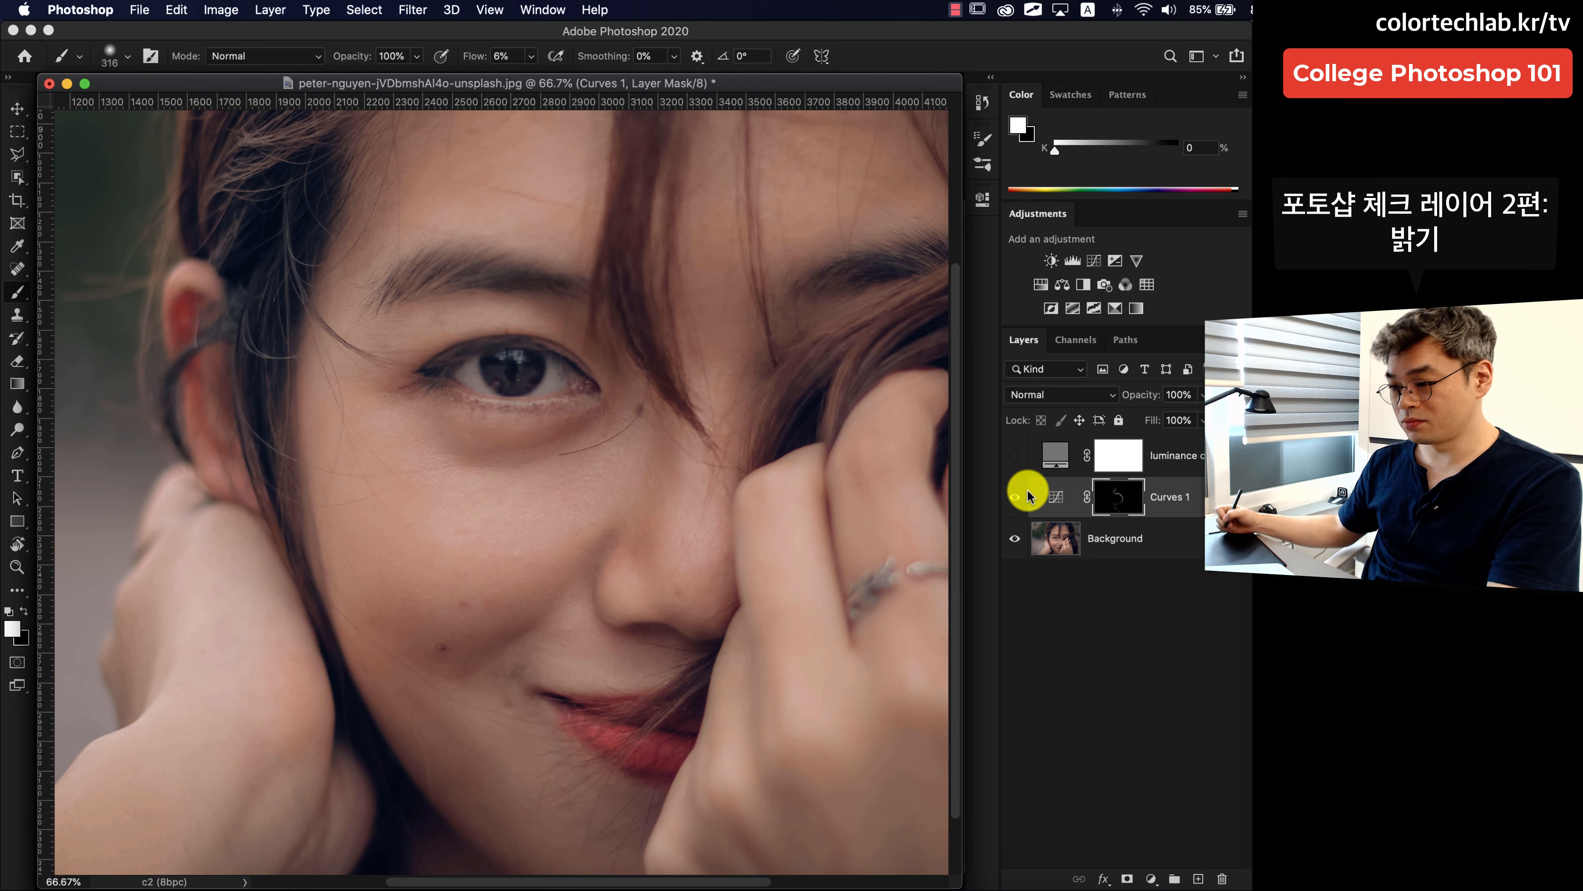
pyautogui.click(1026, 498)
pyautogui.click(1023, 506)
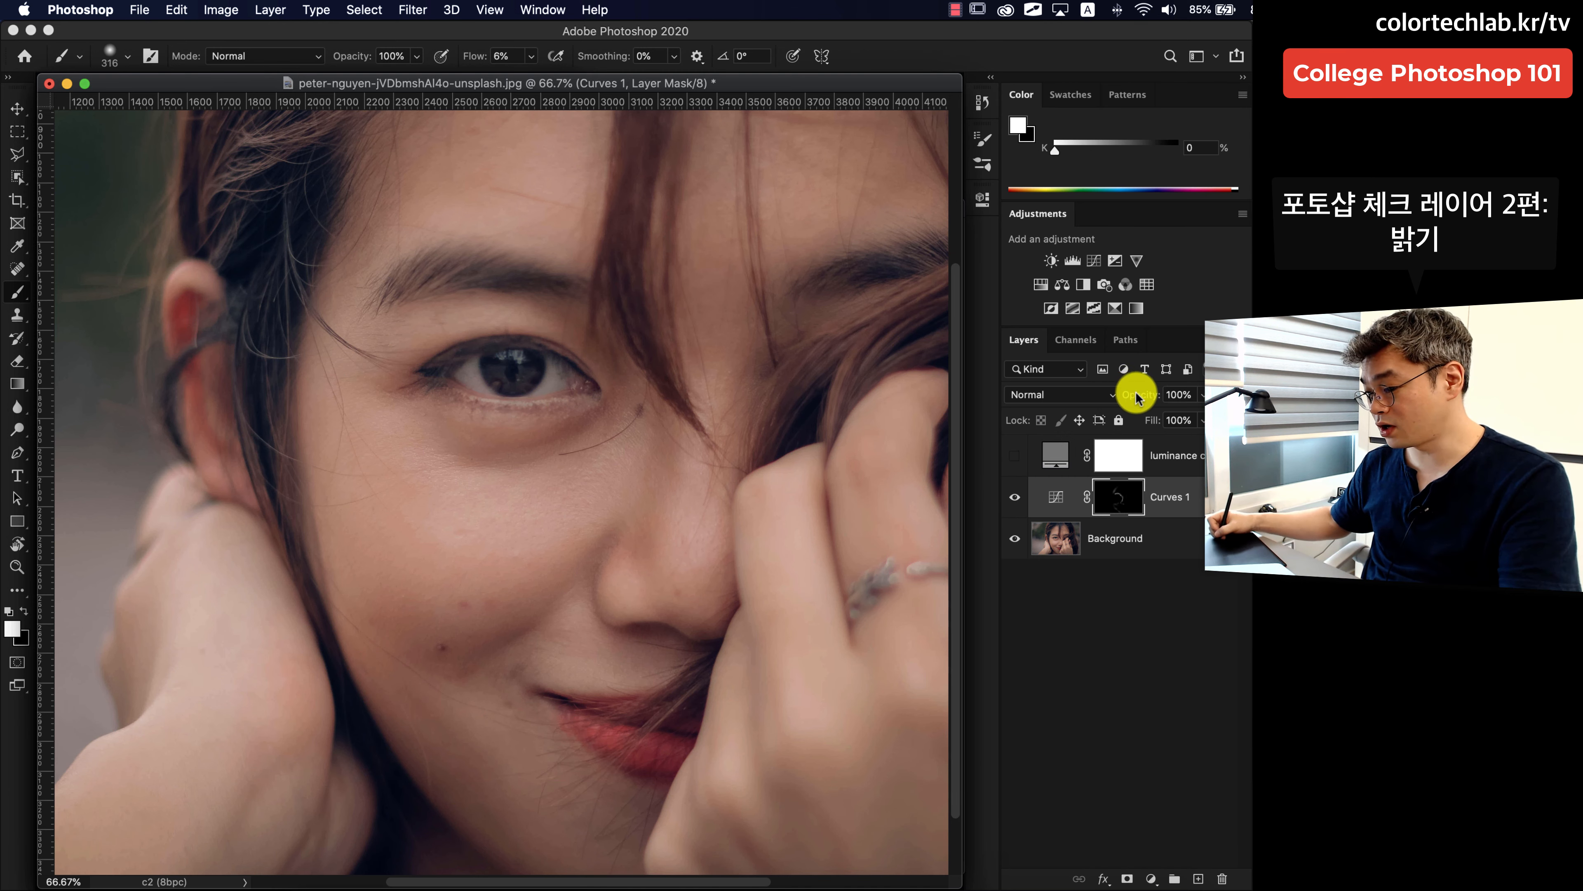
# Reduce the opacity of Curves 1 to 69% and compare the portrait with and without the layer.
pyautogui.moveTo(1149, 399); pyautogui.dragTo(1136, 402)
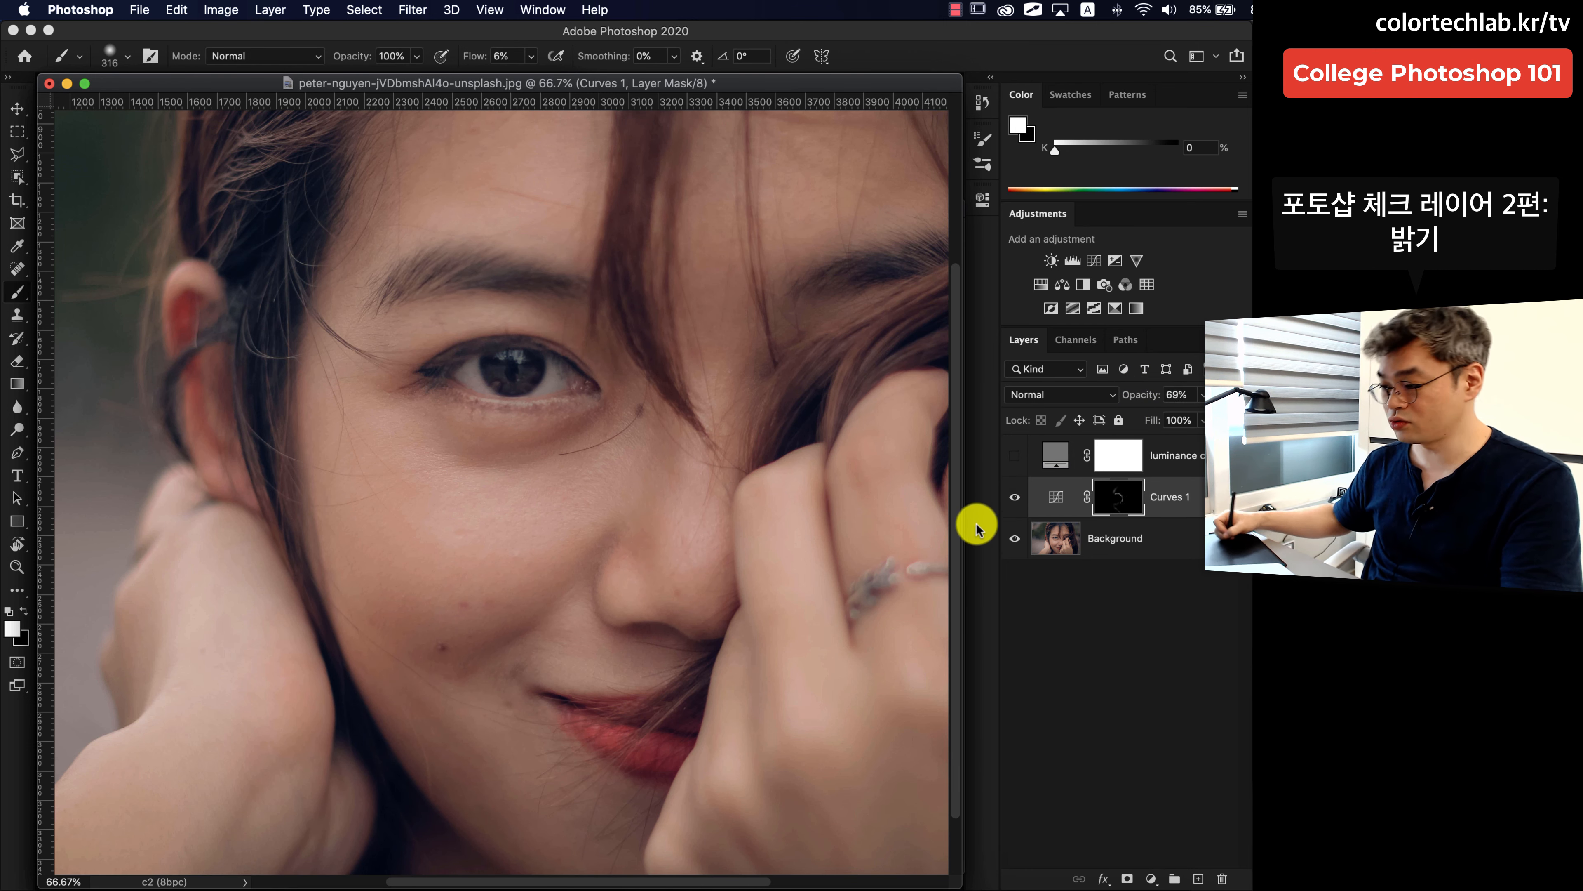
pyautogui.click(1014, 498)
pyautogui.click(1014, 497)
pyautogui.click(1011, 498)
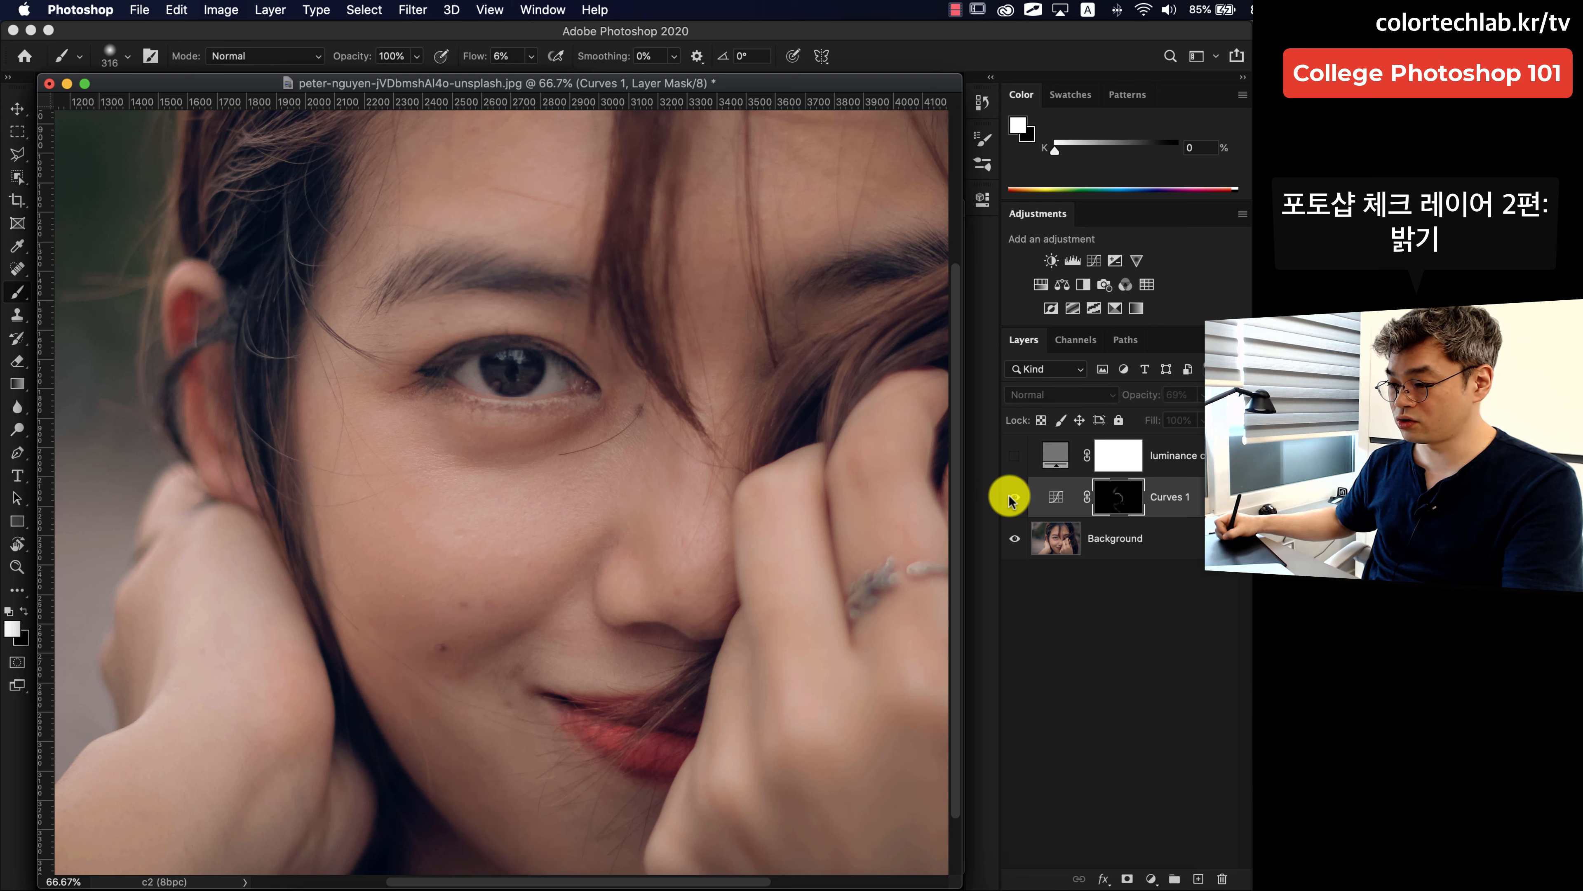
pyautogui.click(1011, 498)
pyautogui.click(1008, 498)
pyautogui.click(1009, 500)
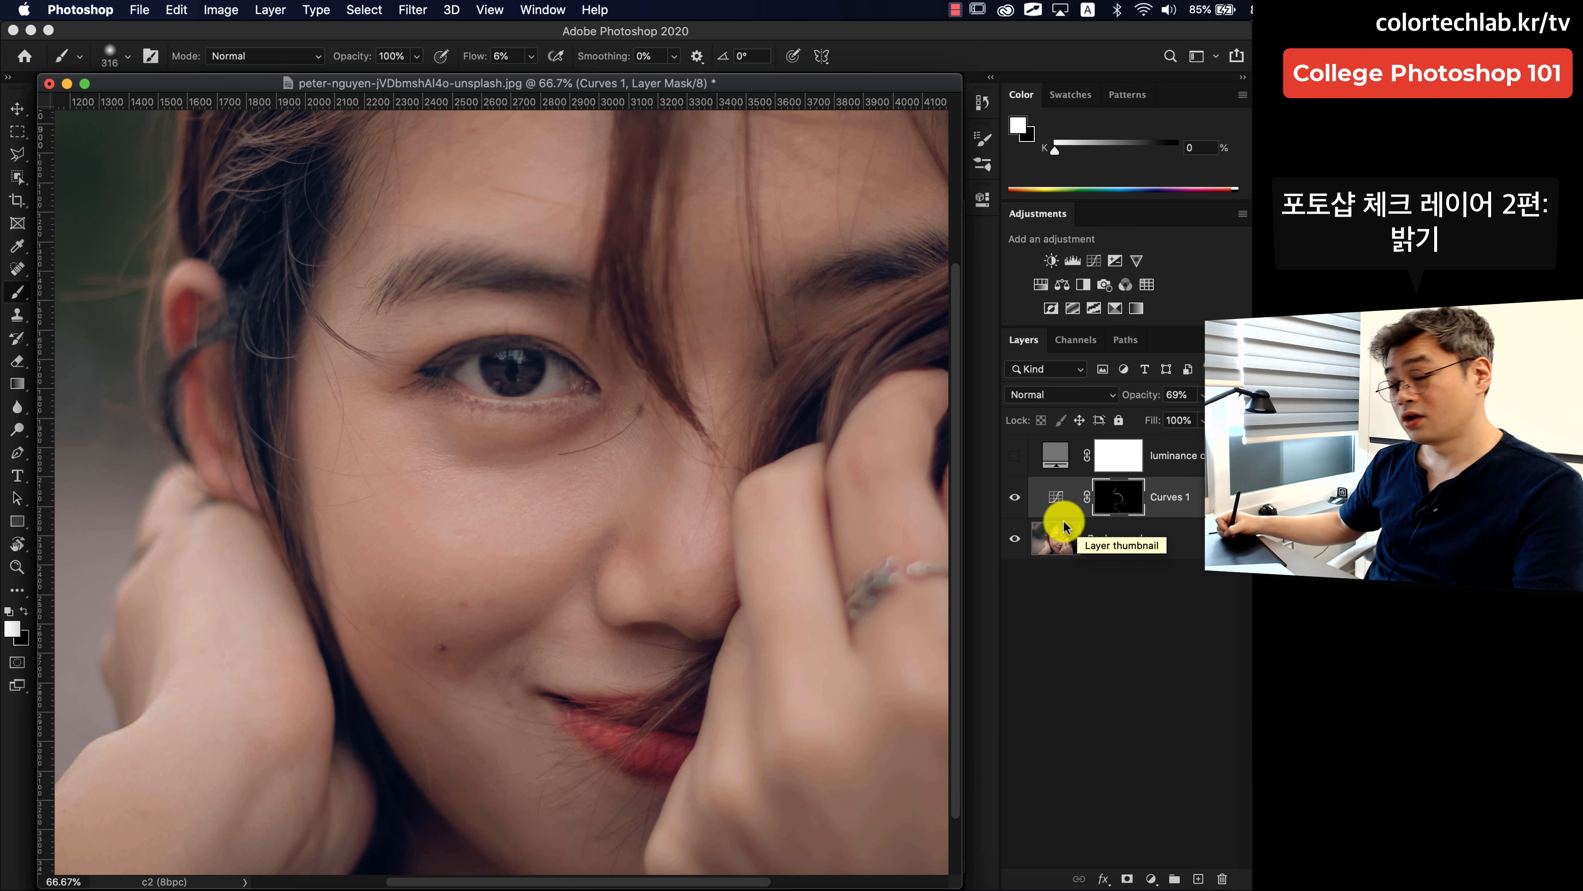
# Add a second Curves layer with a raised midpoint to brighten the portrait, placing it beneath the luminance check layer and showing that check layer.
pyautogui.click(1076, 541)
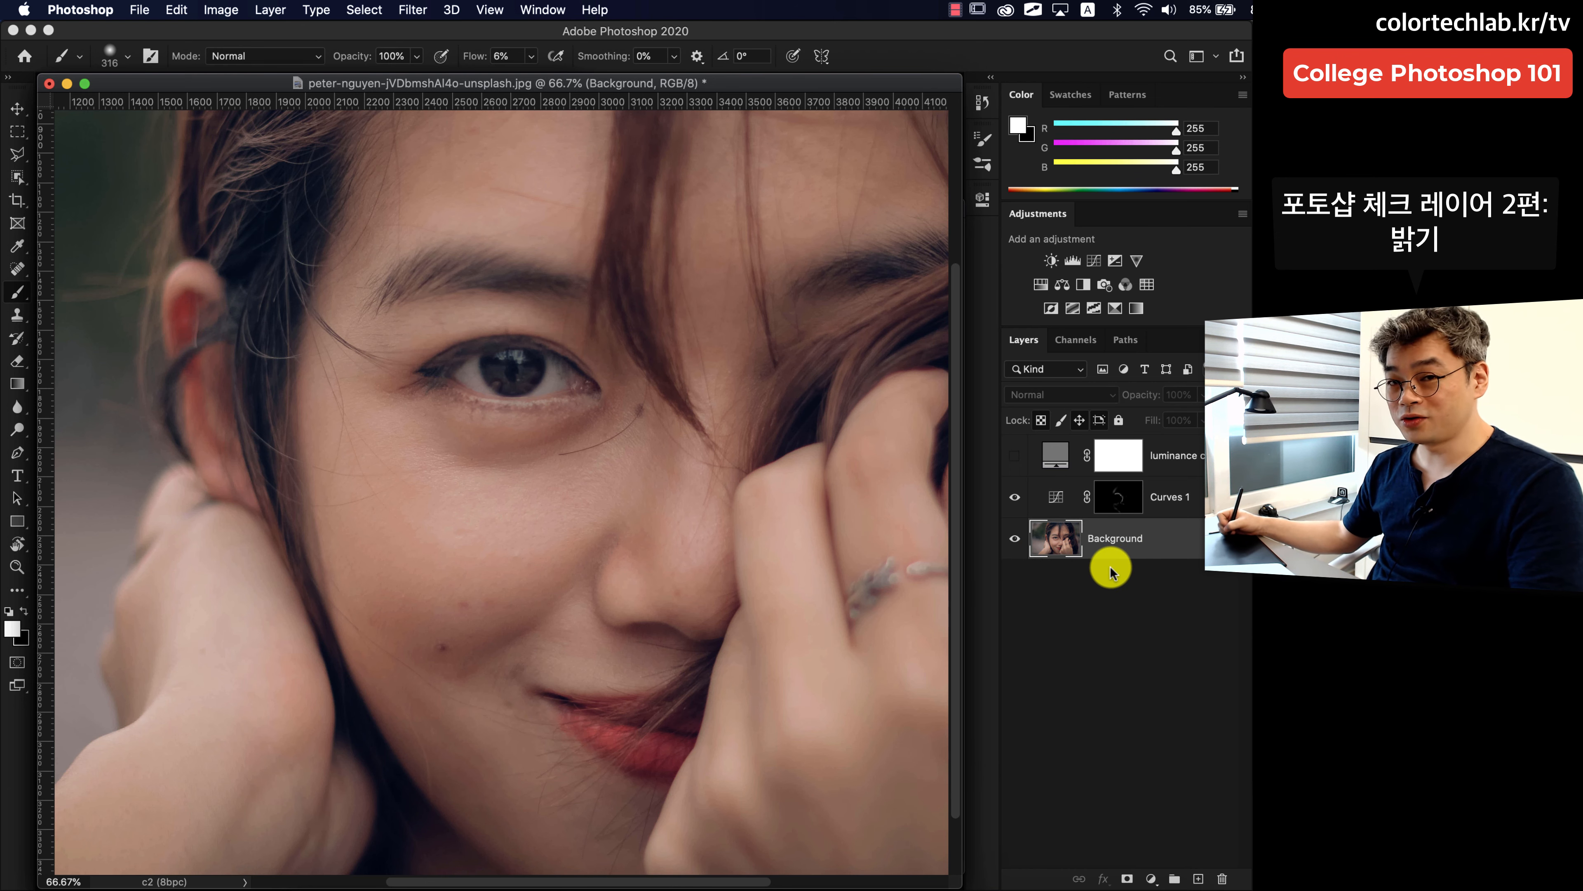
pyautogui.click(1141, 867)
pyautogui.click(1164, 876)
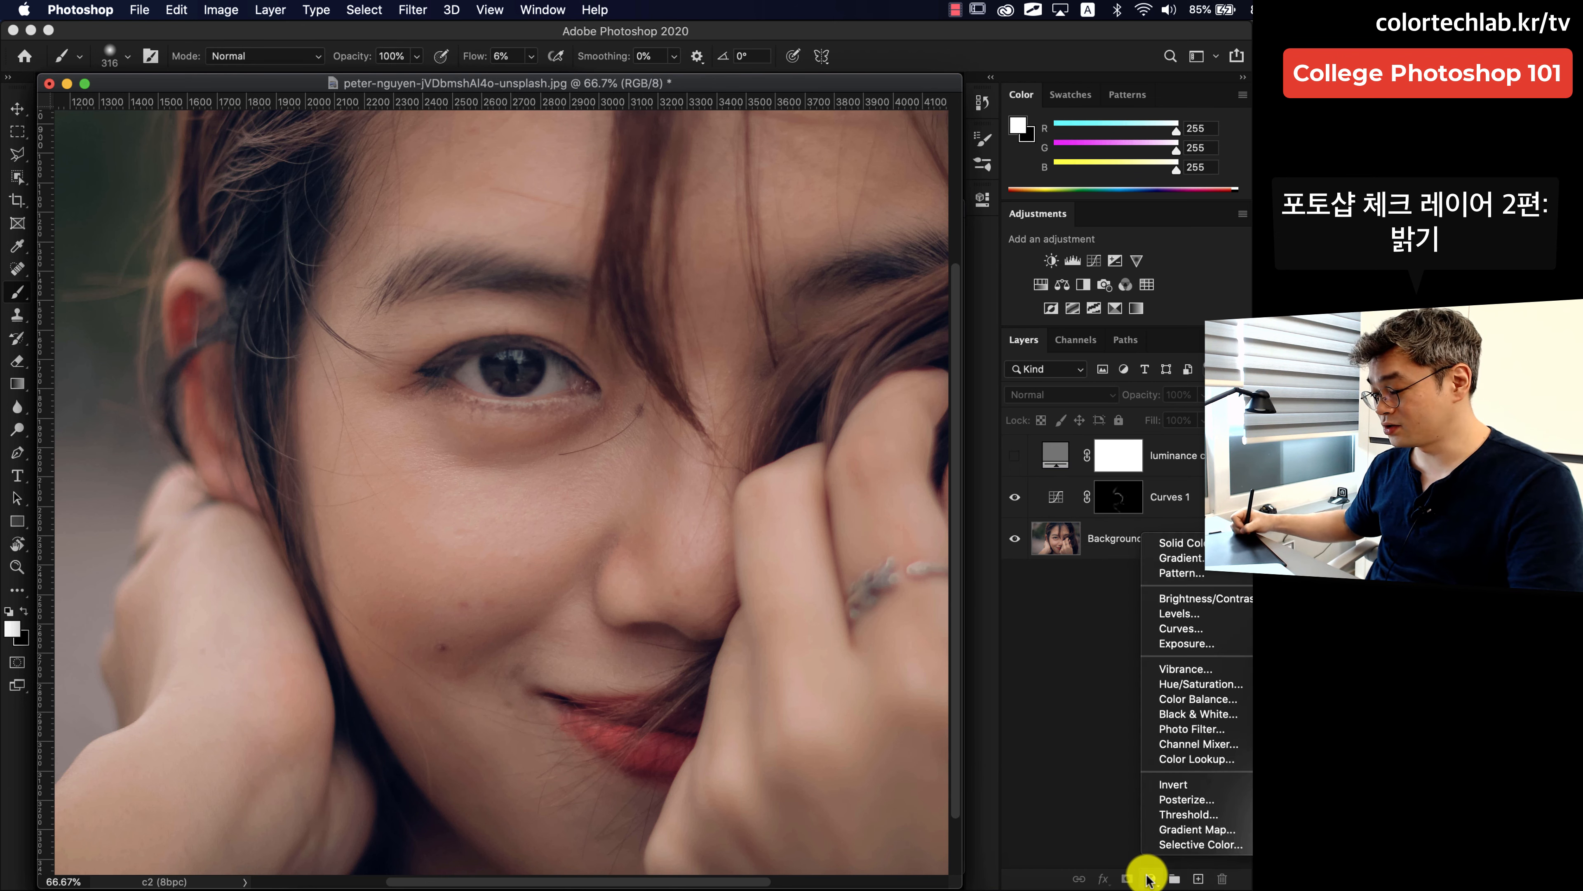
pyautogui.click(1216, 630)
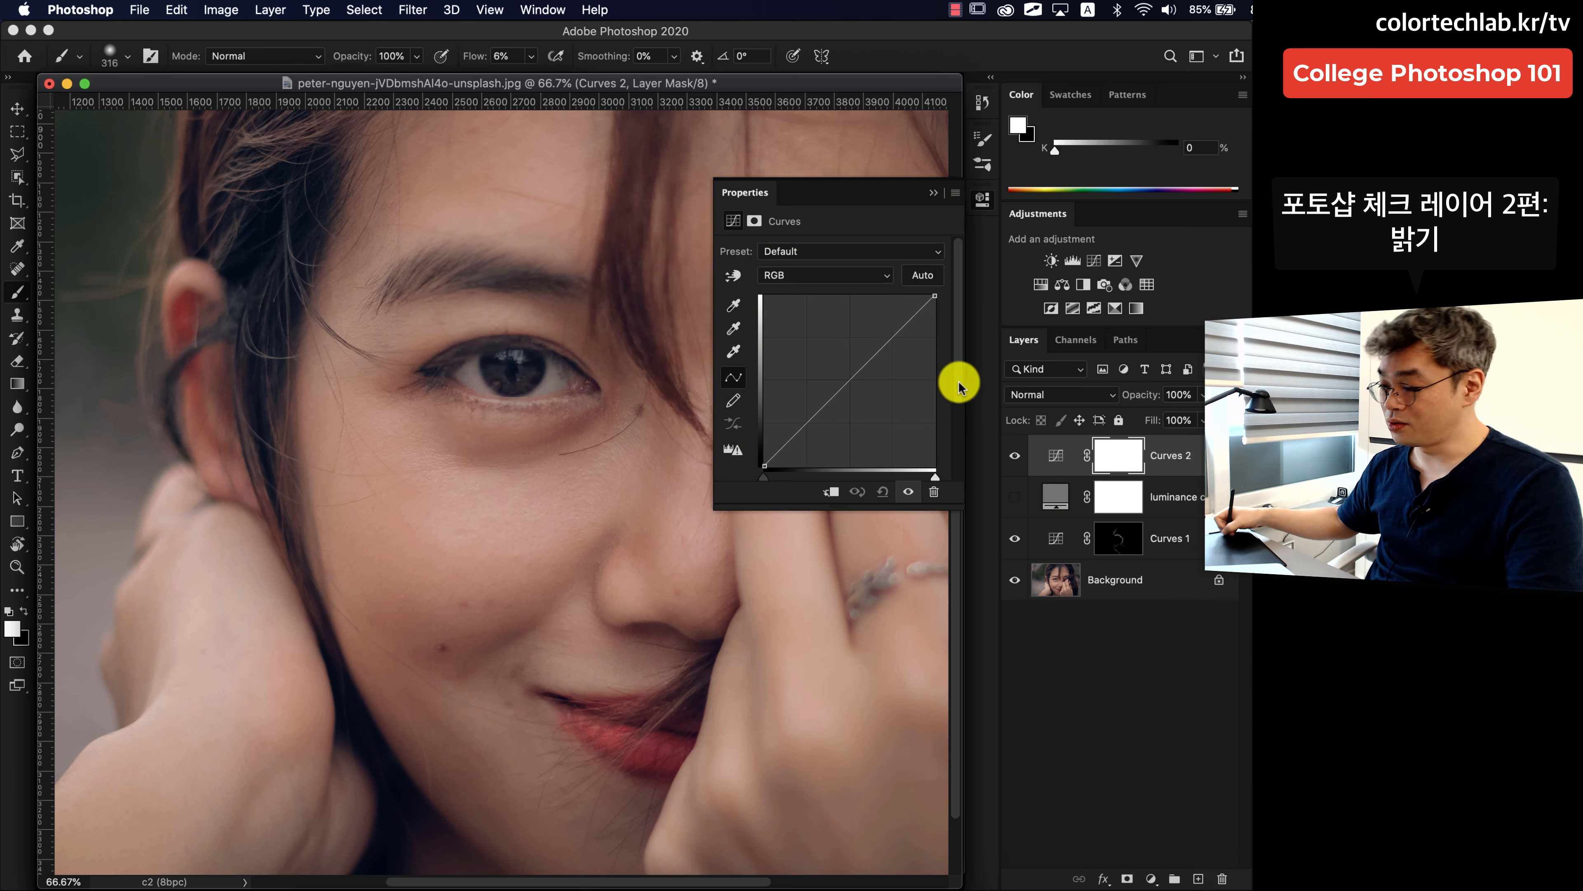
pyautogui.moveTo(848, 377); pyautogui.dragTo(846, 353)
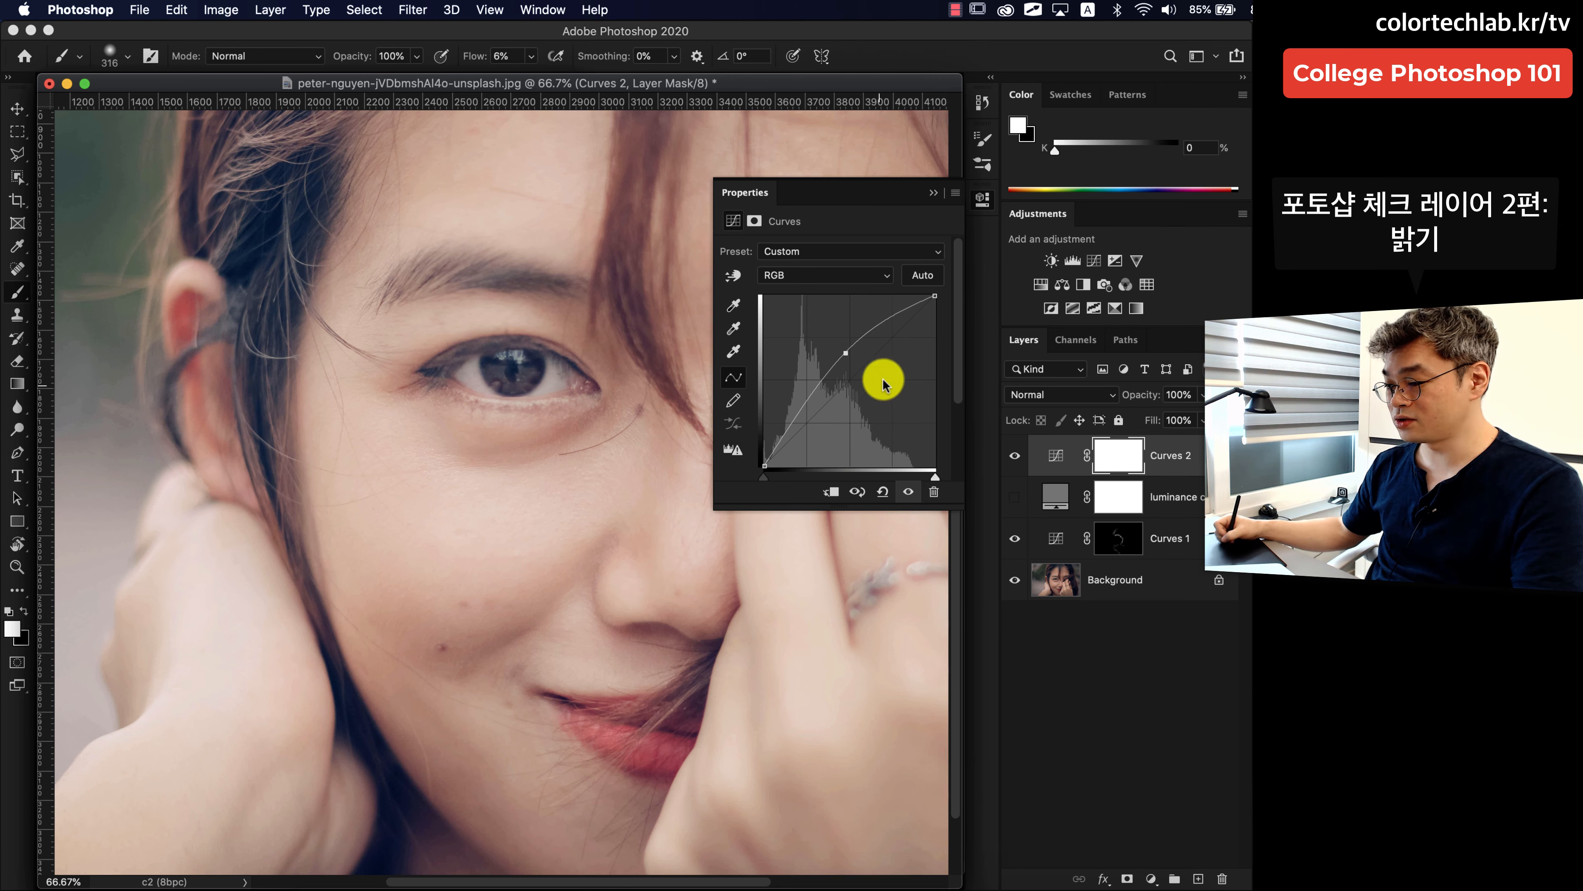
pyautogui.press('super+[')
pyautogui.click(1015, 457)
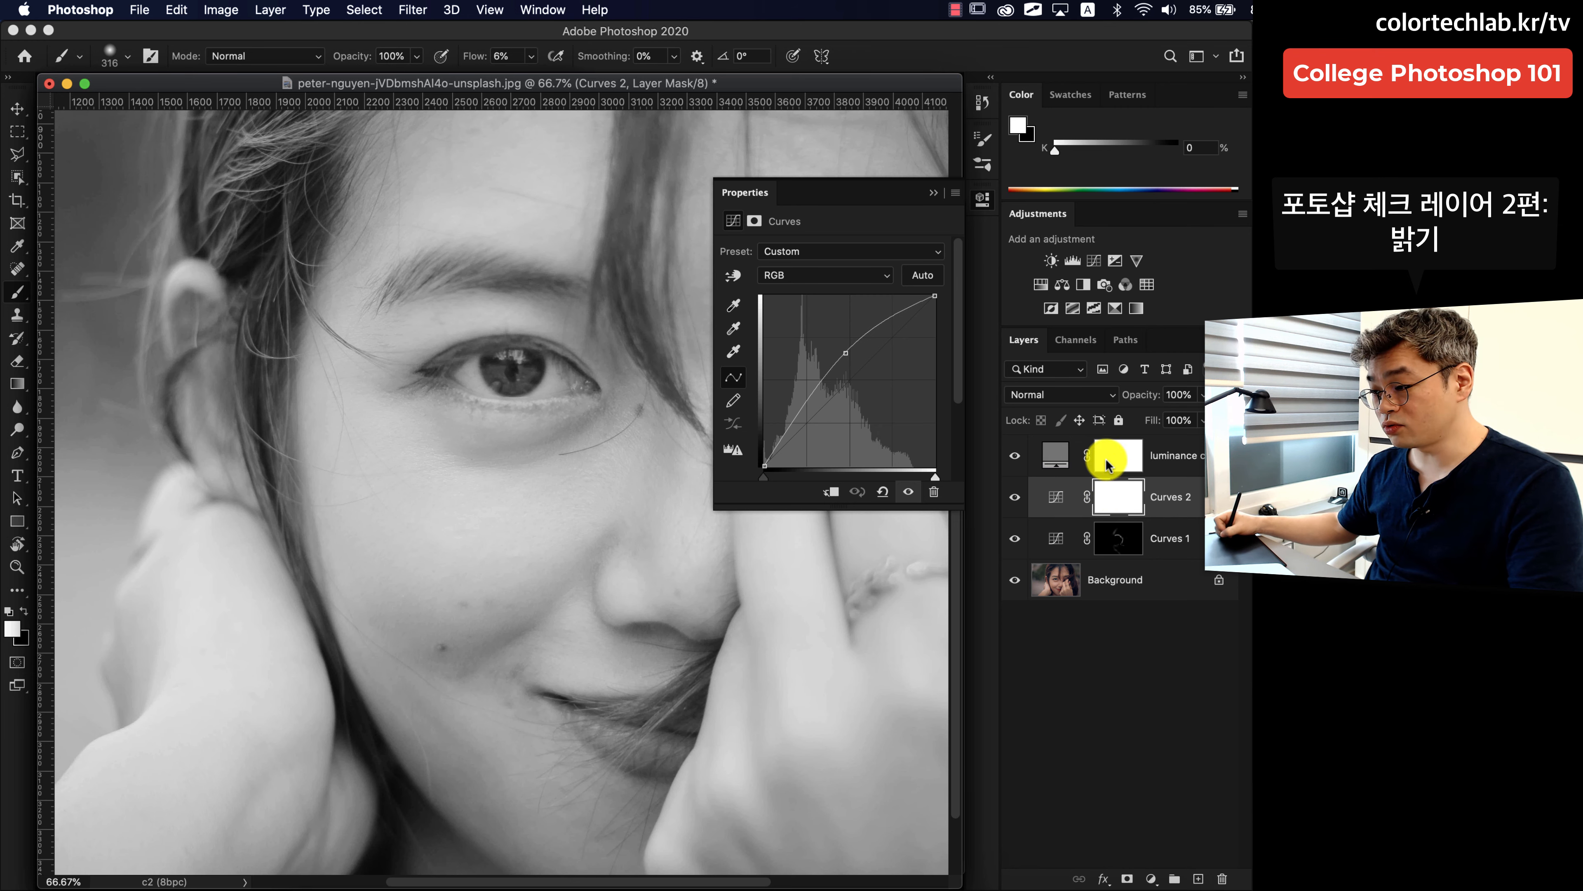
# Invert the Curves 2 mask to black and reduce the brush size to 205 px.
pyautogui.click(933, 192)
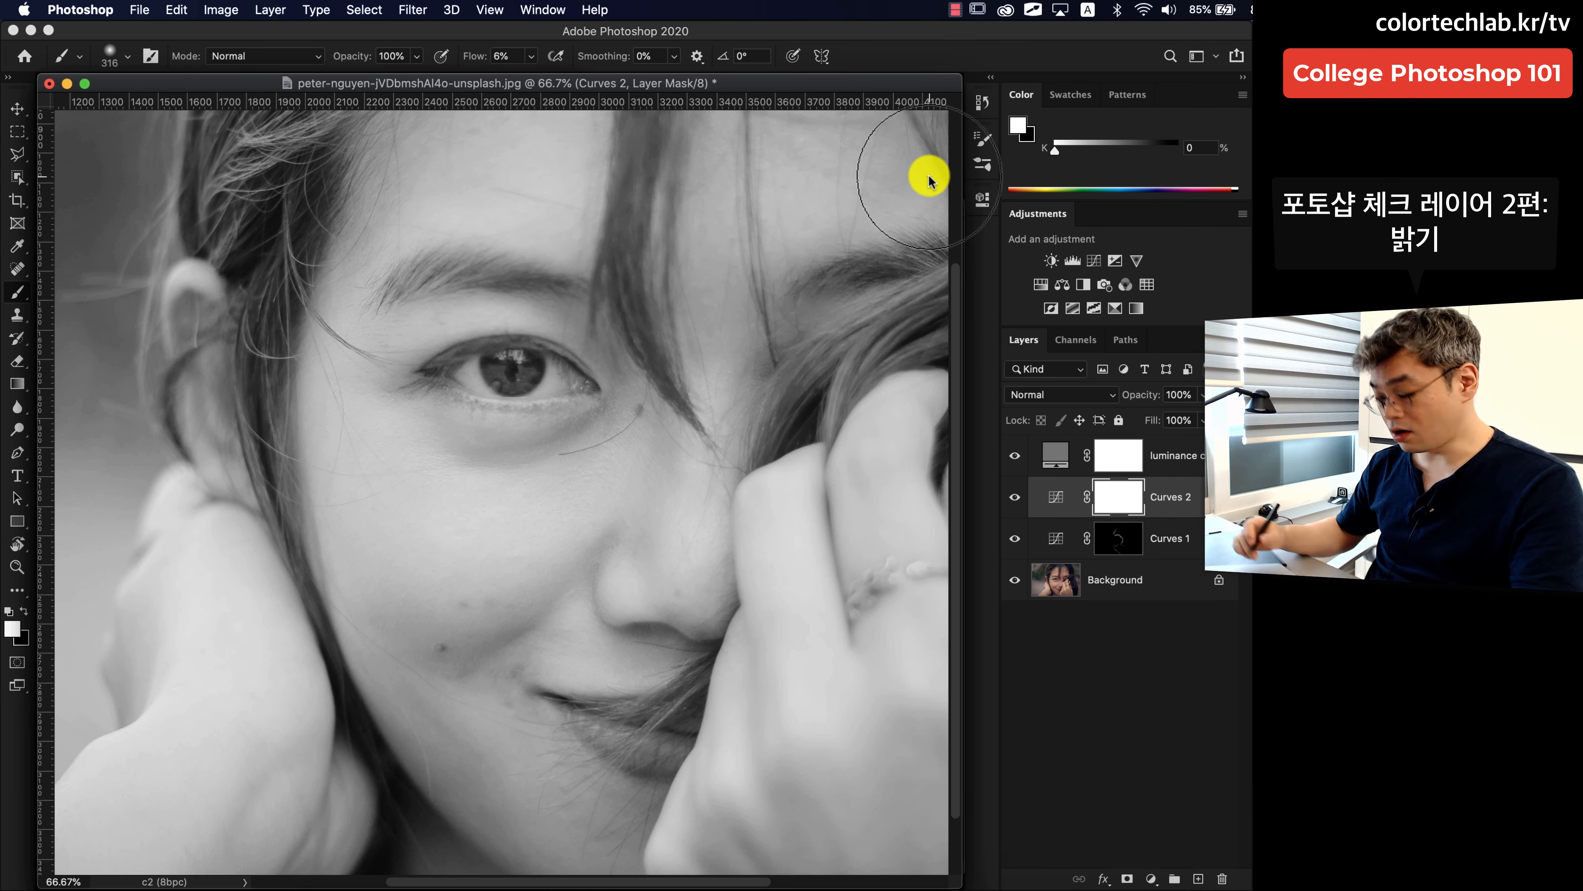
pyautogui.press('super+i')
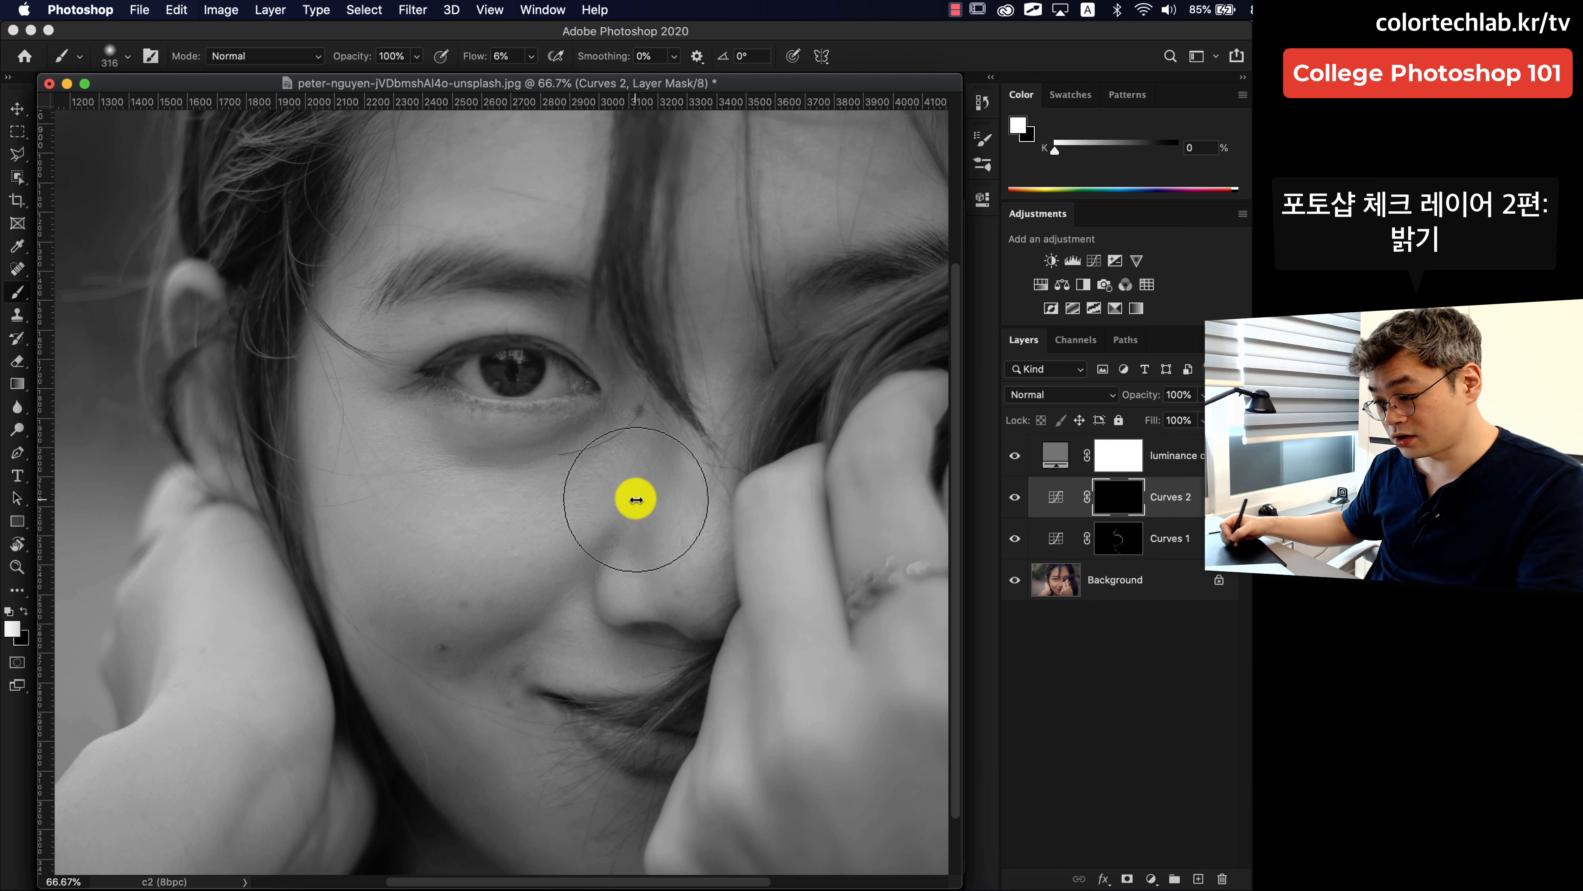
pyautogui.moveTo(621, 471); pyautogui.dragTo(583, 485)
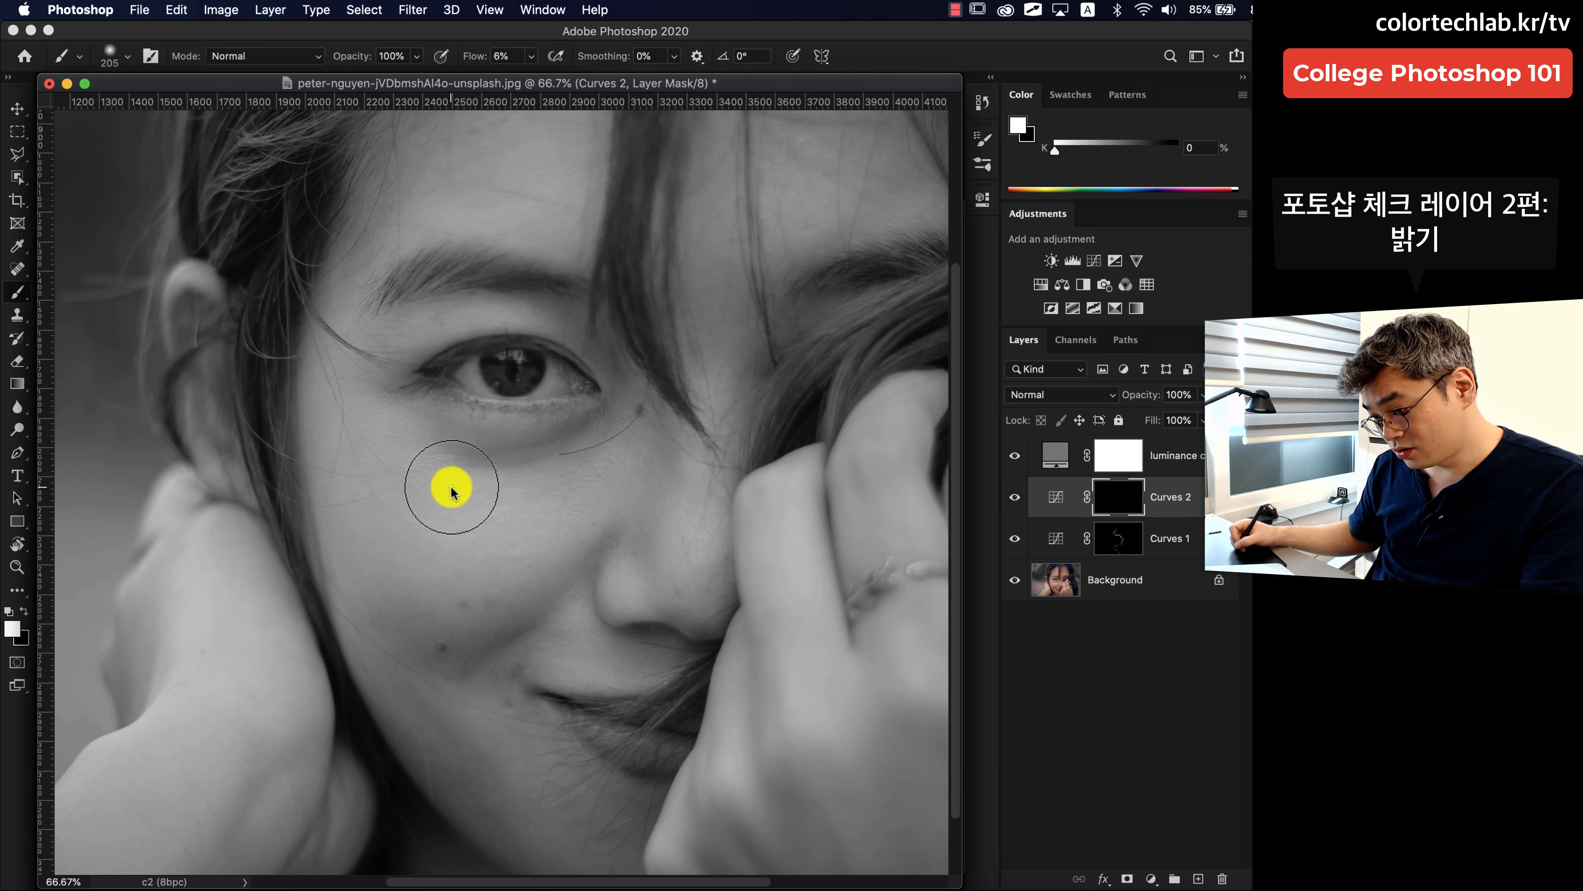
# Paint white on the Curves 2 mask over the uneven dark areas of the cheek, forehead and nose bridge to brighten them.
pyautogui.moveTo(437, 502); pyautogui.dragTo(480, 517)
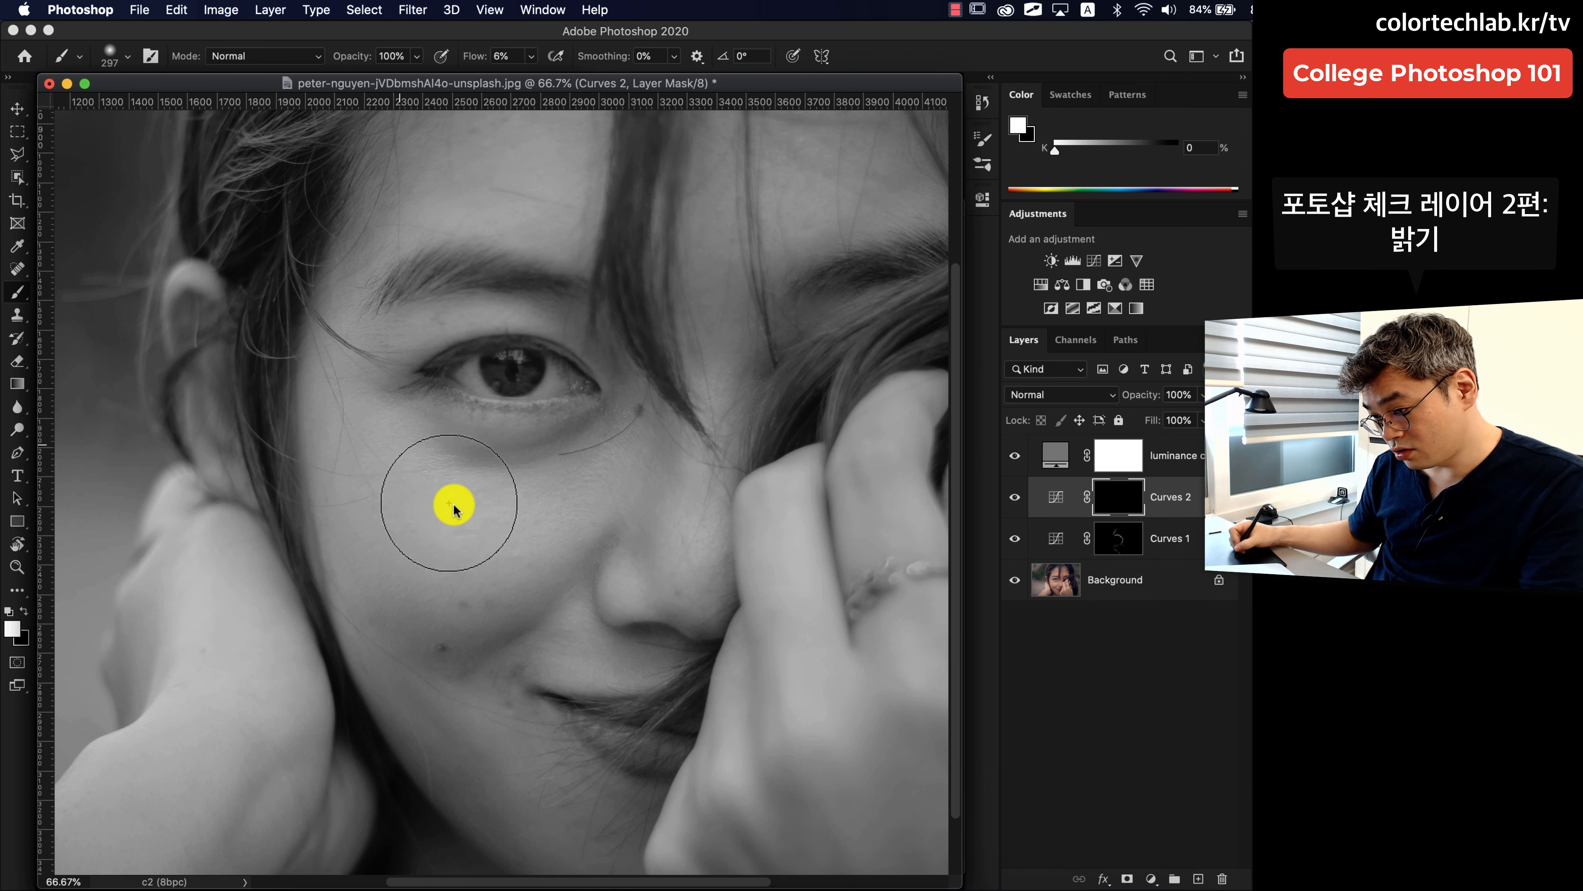
pyautogui.moveTo(781, 404); pyautogui.dragTo(683, 593)
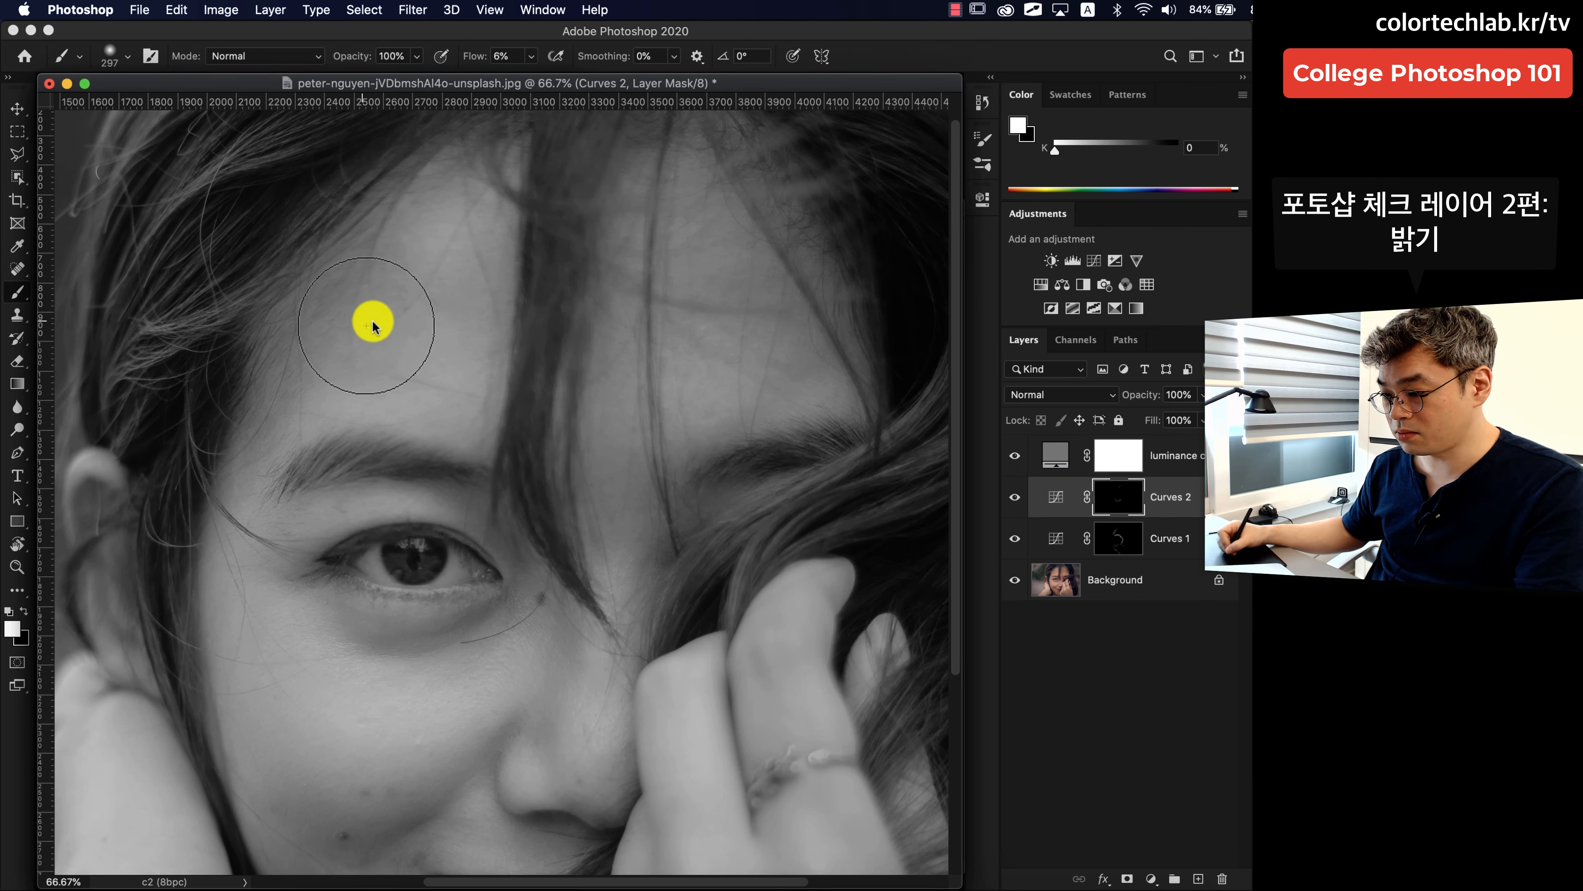
pyautogui.moveTo(639, 605)
pyautogui.mouseDown()
pyautogui.moveTo(611, 383)
pyautogui.moveTo(583, 353)
pyautogui.mouseUp()
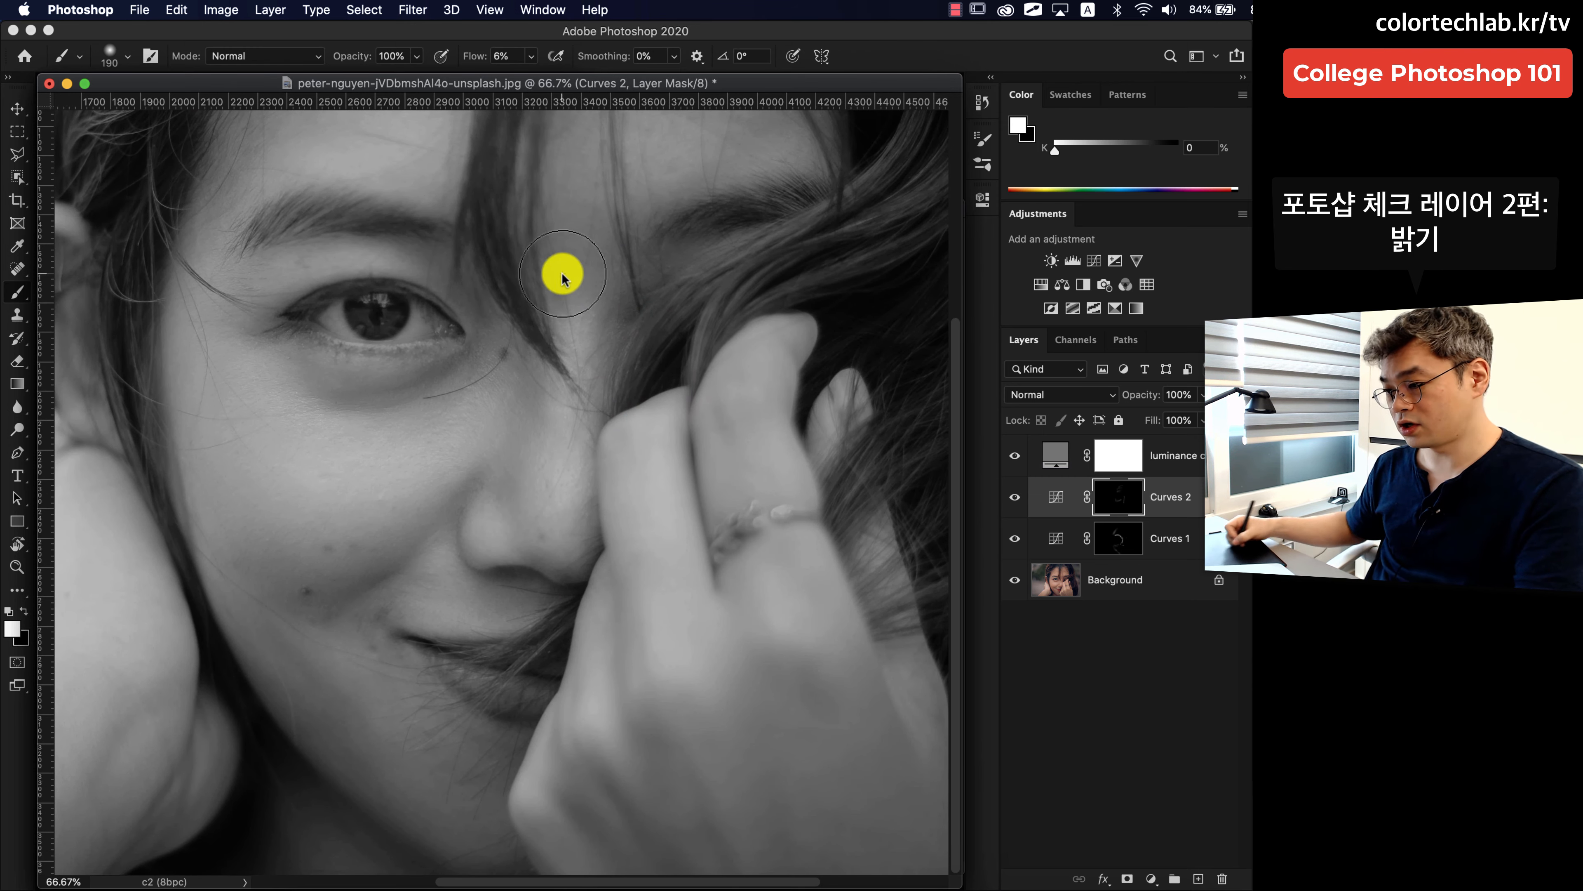
pyautogui.moveTo(652, 629)
pyautogui.mouseDown()
pyautogui.moveTo(662, 546)
pyautogui.moveTo(726, 552)
pyautogui.mouseUp()
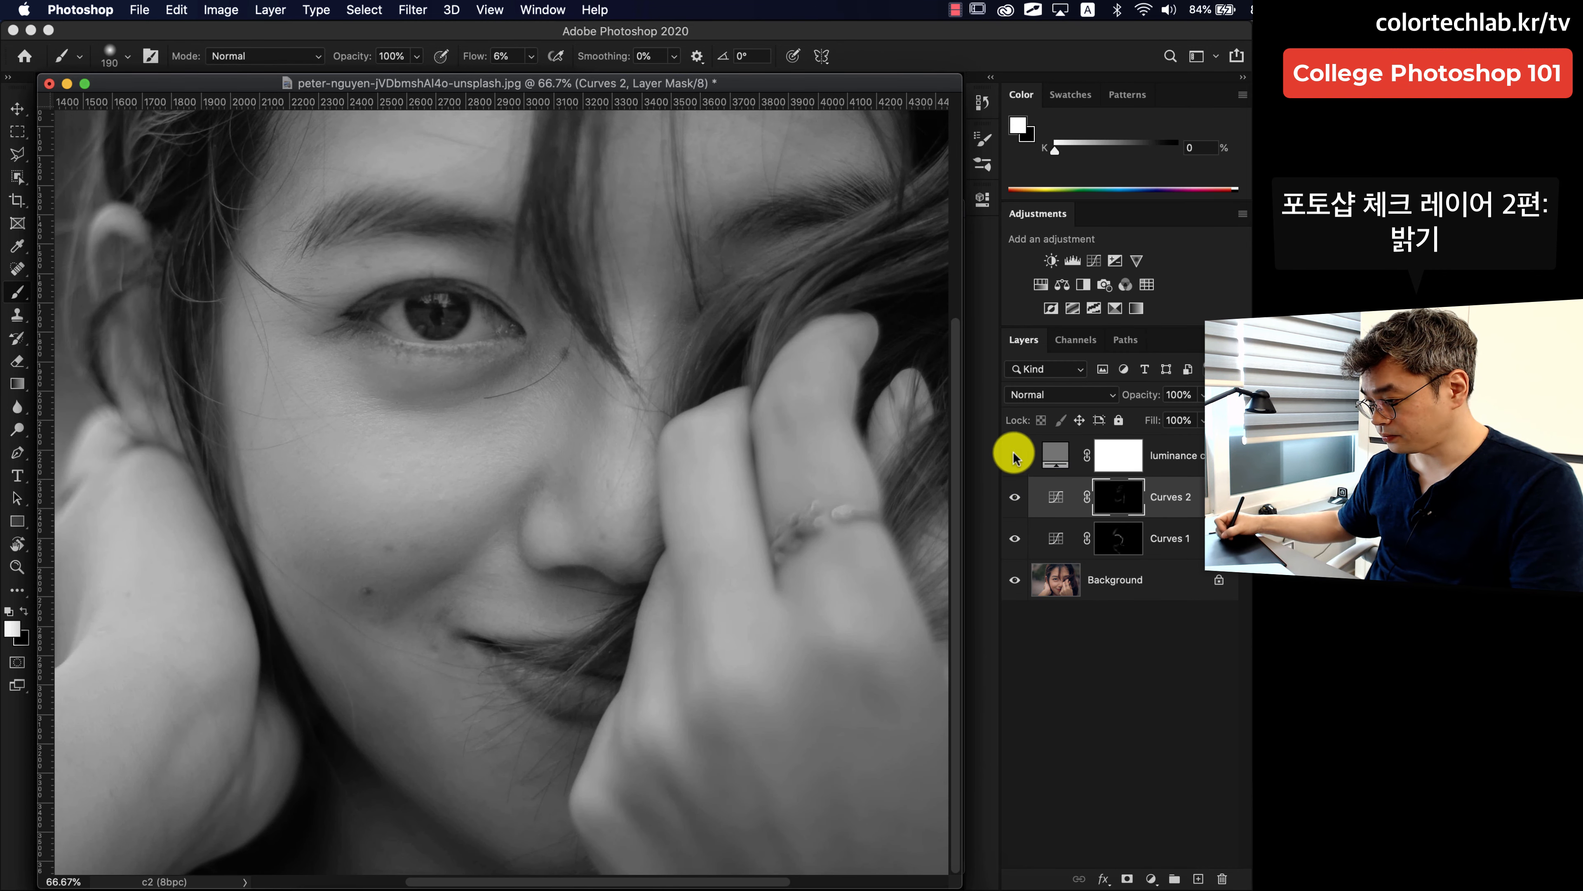
# Hide luminance check and Curves 1, leaving only Curves 2 shown over the colour Background.
pyautogui.moveTo(1014, 451); pyautogui.dragTo(1007, 551)
pyautogui.click(1011, 597)
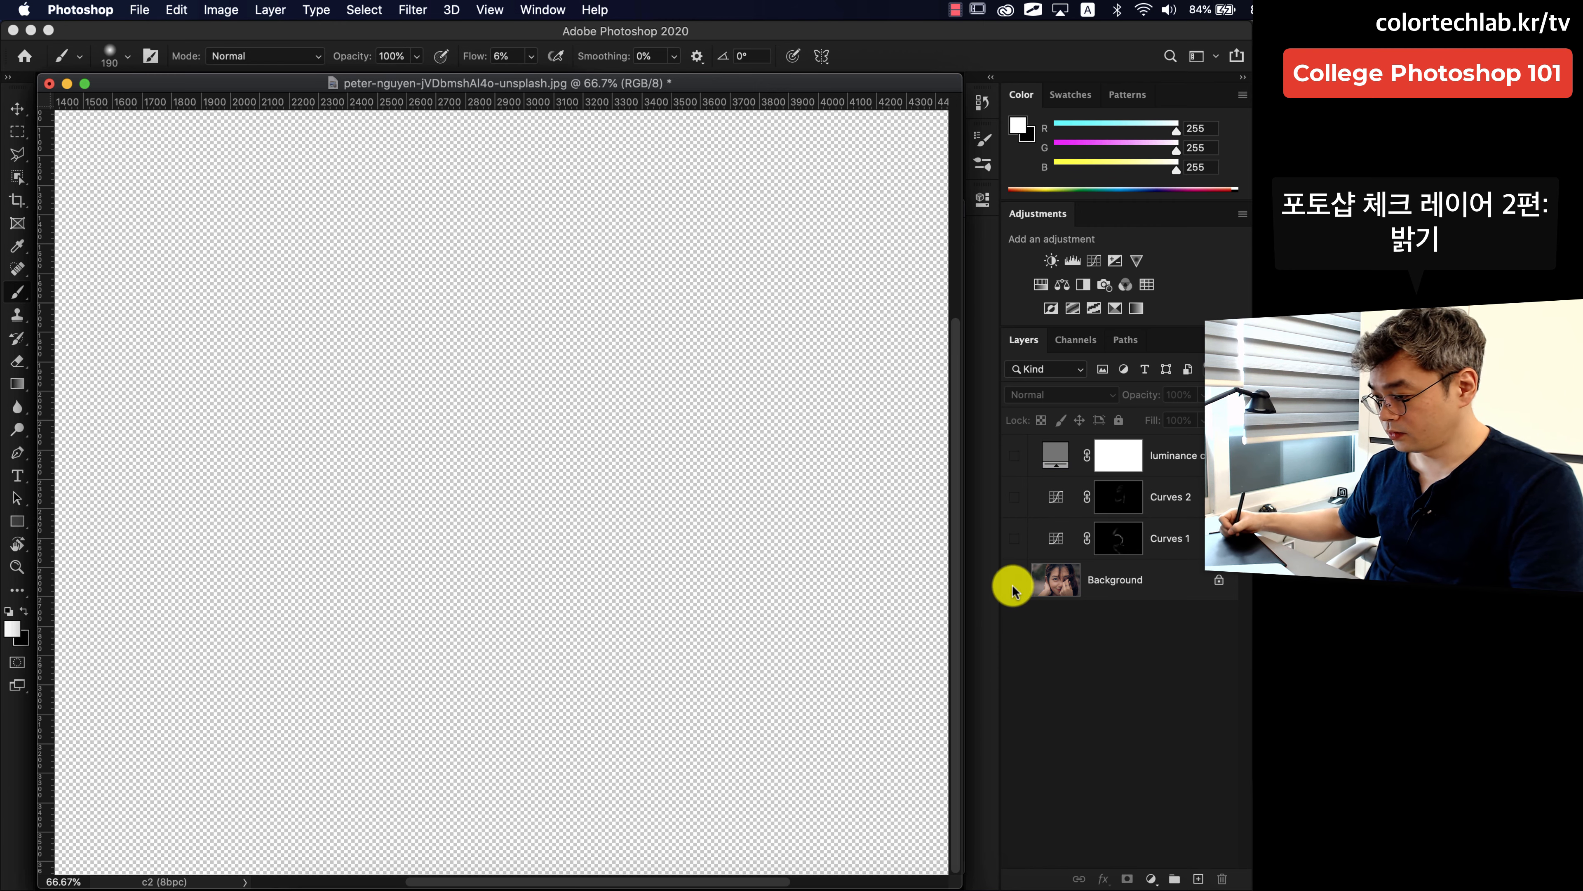
pyautogui.click(1013, 583)
pyautogui.click(1013, 497)
pyautogui.moveTo(777, 397); pyautogui.dragTo(760, 593)
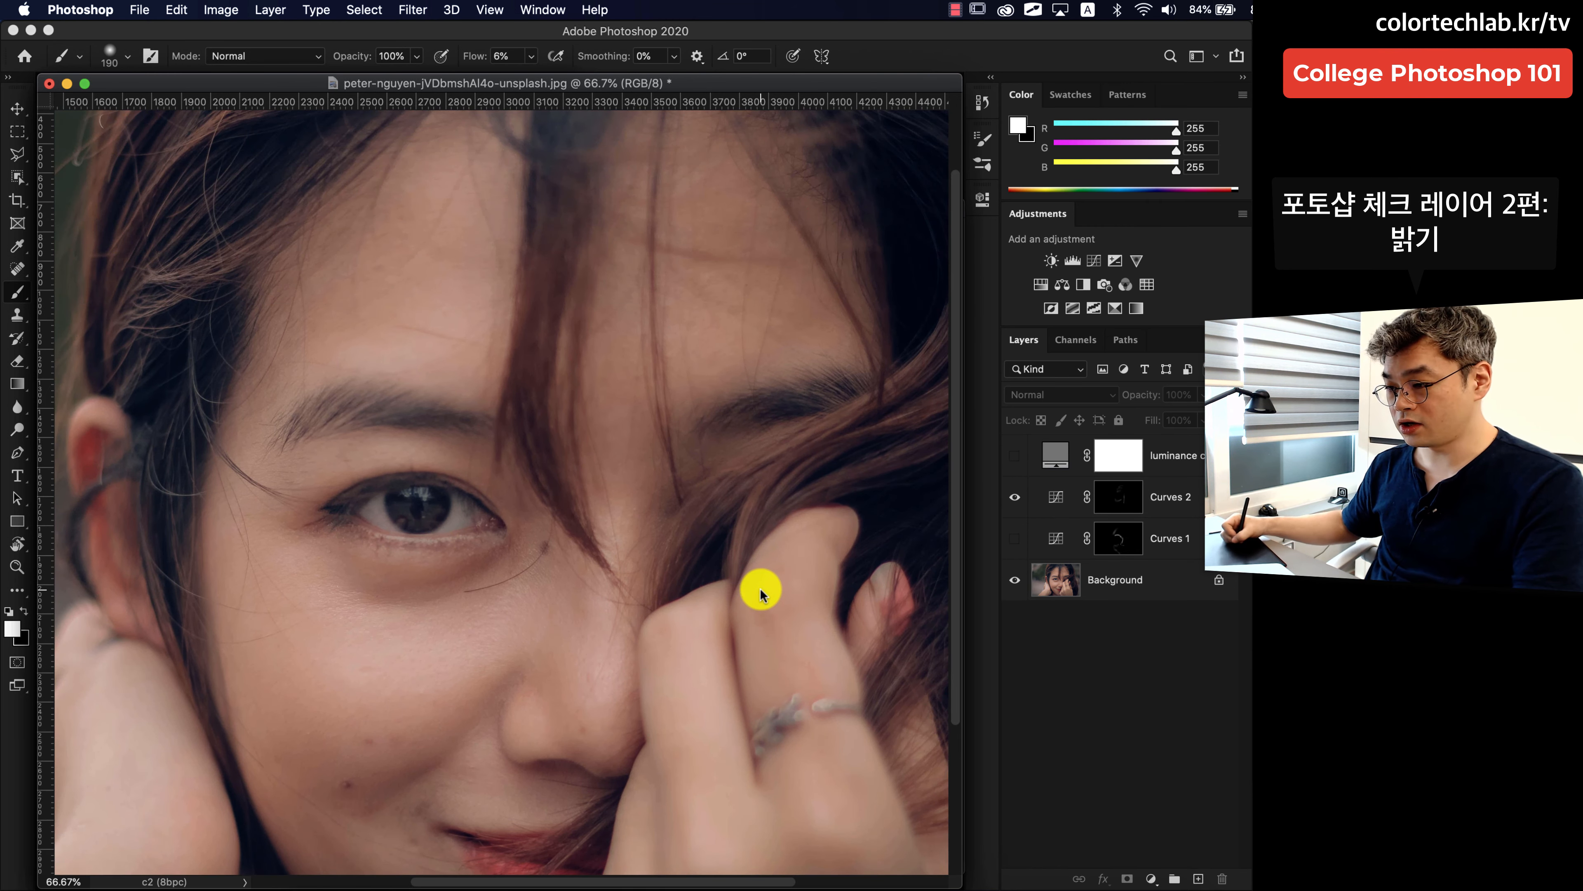
# Compare the colour portrait with and without Curves 2, finishing with both Curves layers shown.
pyautogui.press('super+minus')
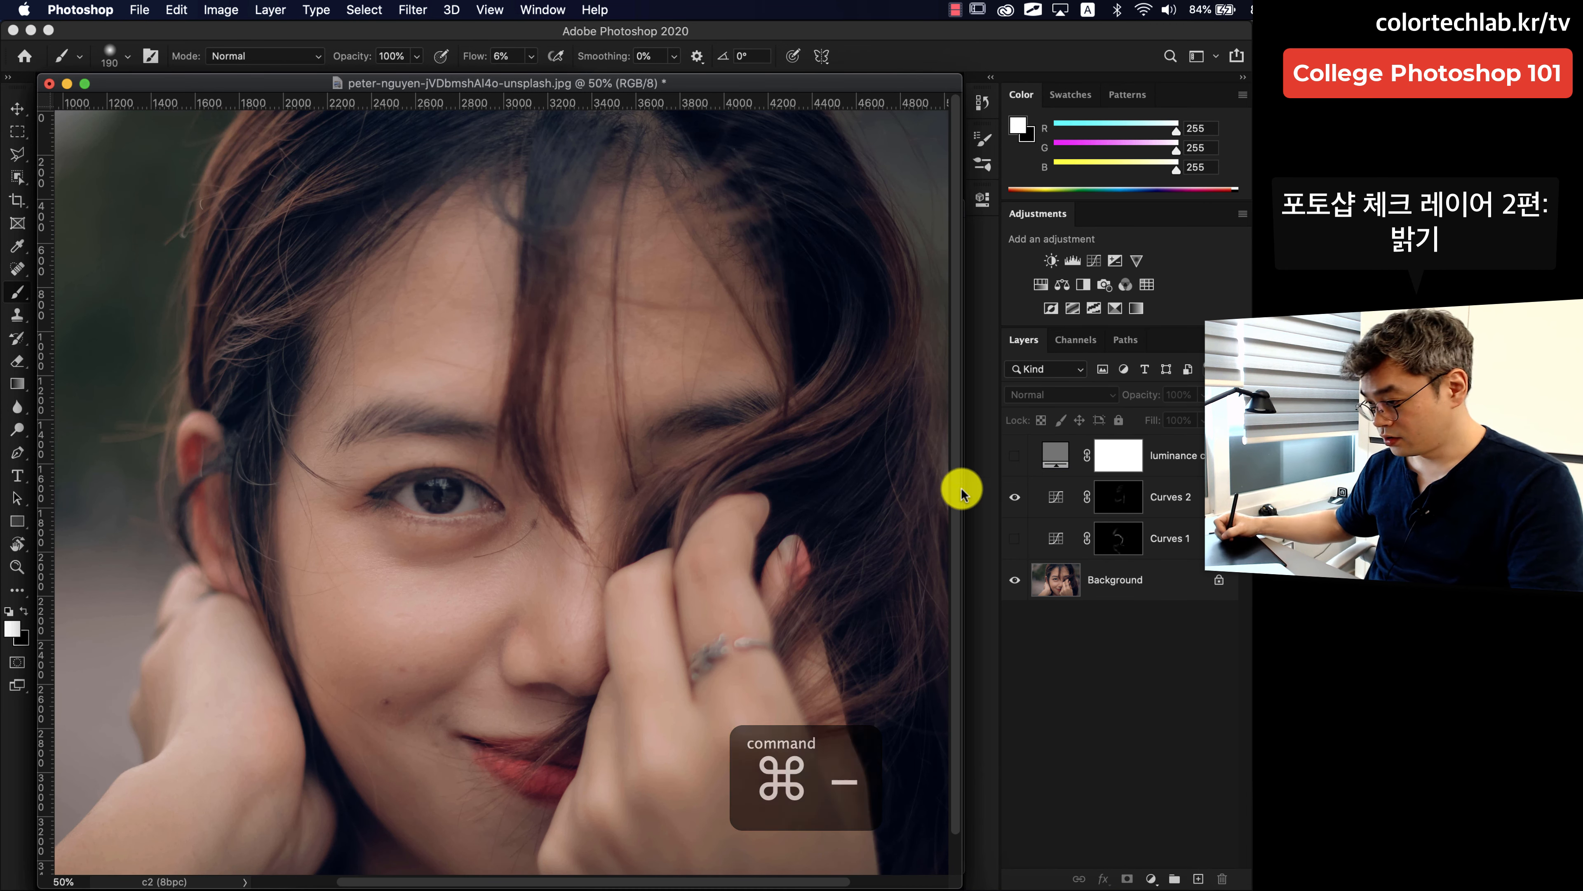
pyautogui.click(1010, 497)
pyautogui.click(1010, 498)
pyautogui.click(1010, 498)
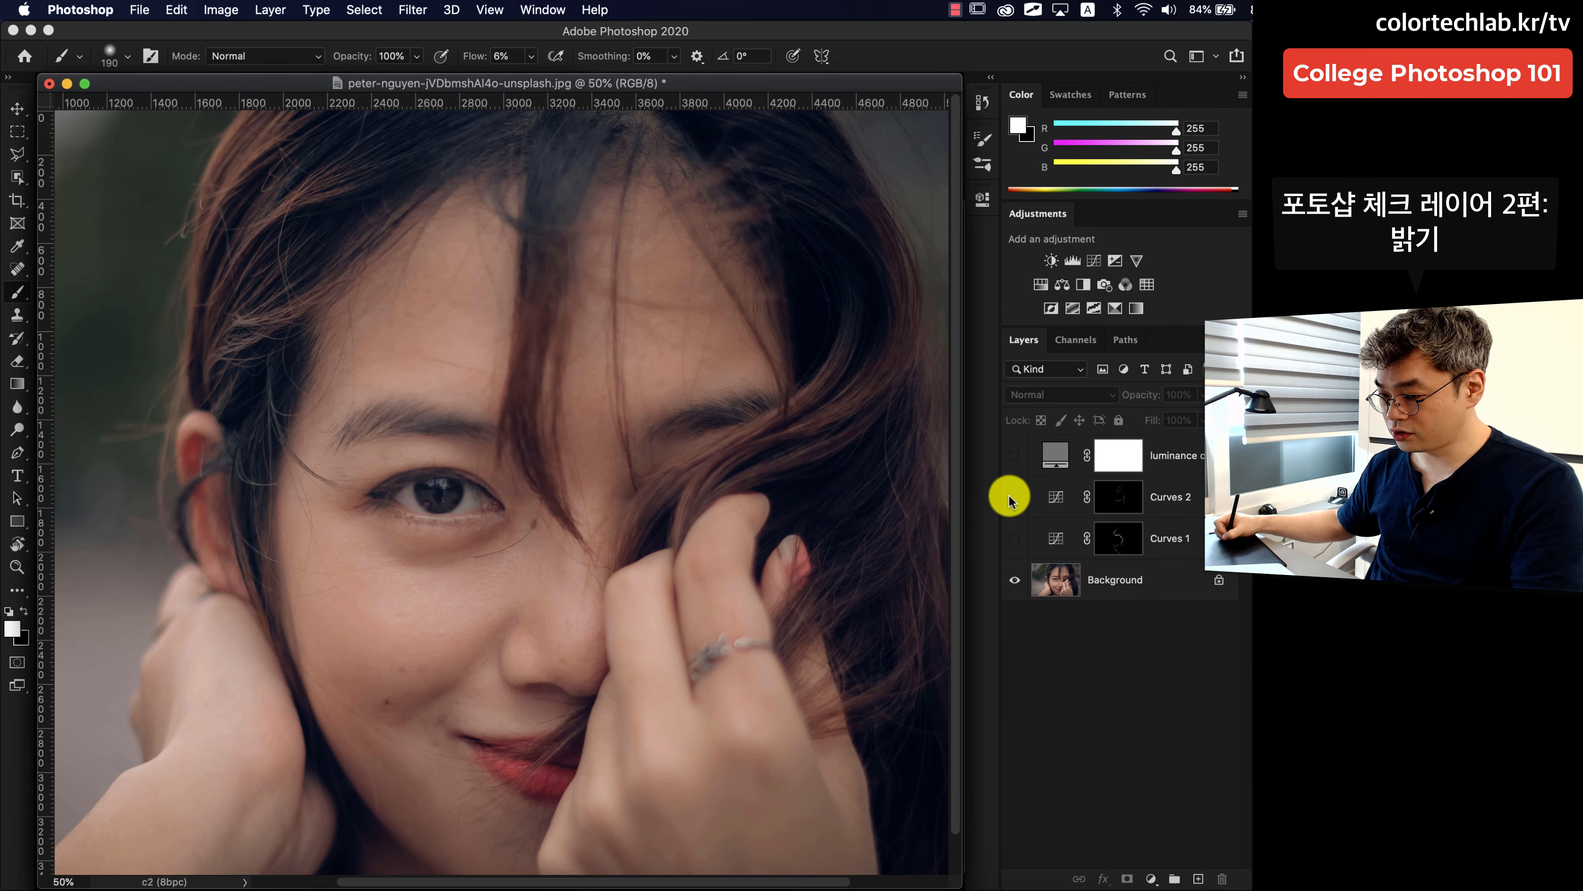
pyautogui.click(1009, 498)
pyautogui.click(1014, 539)
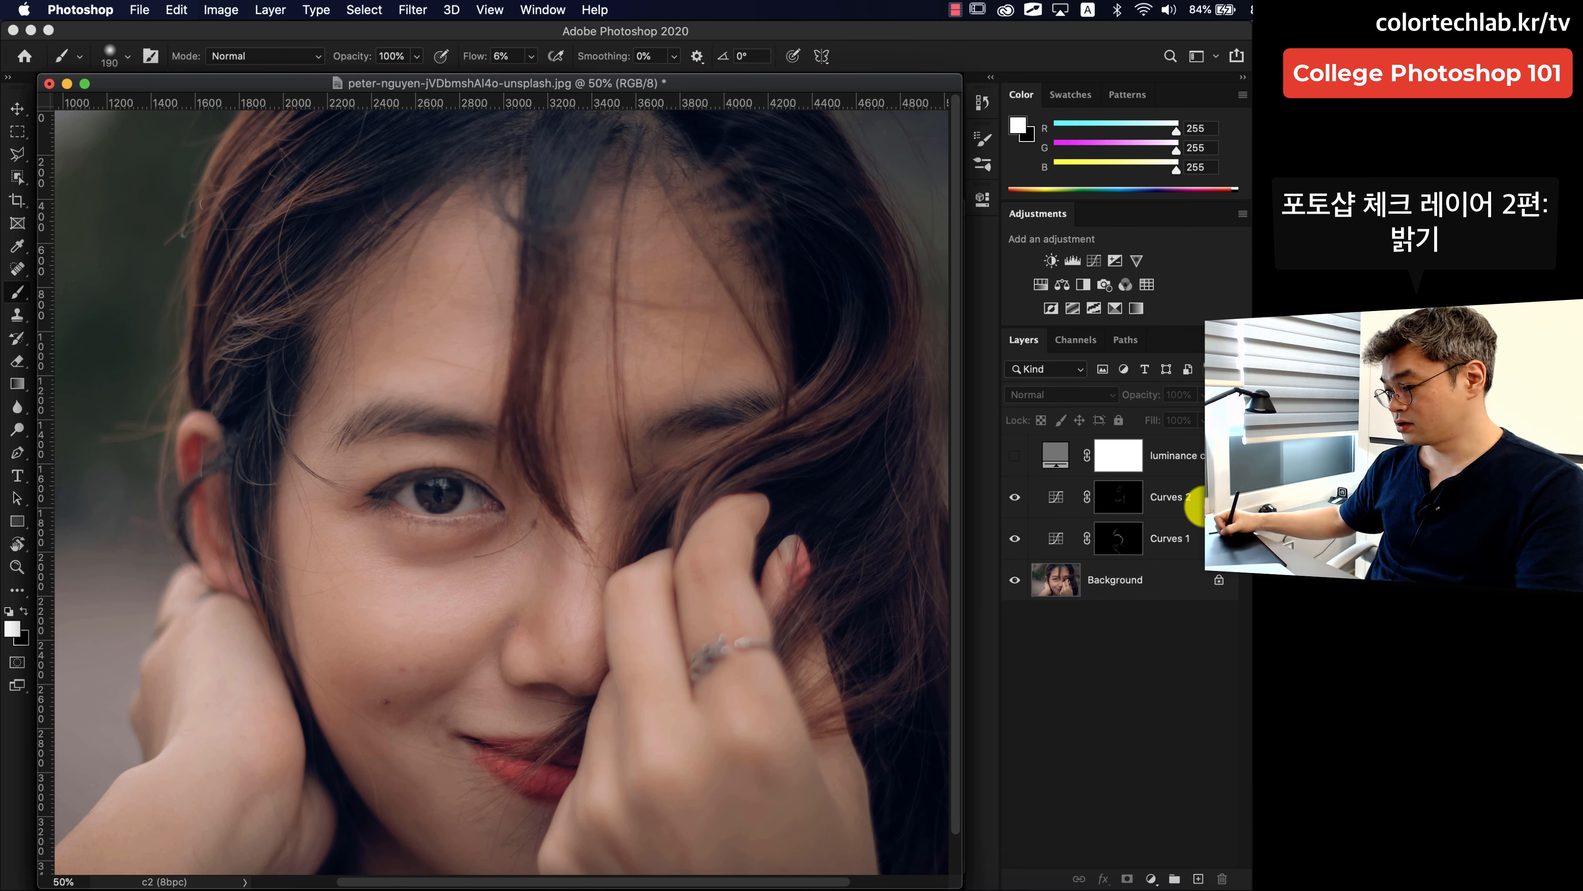
# Group the Curves 2 and Curves 1 layers together.
pyautogui.click(1192, 499)
pyautogui.keyDown('shift'); pyautogui.click(1192, 539); pyautogui.keyUp('shift')
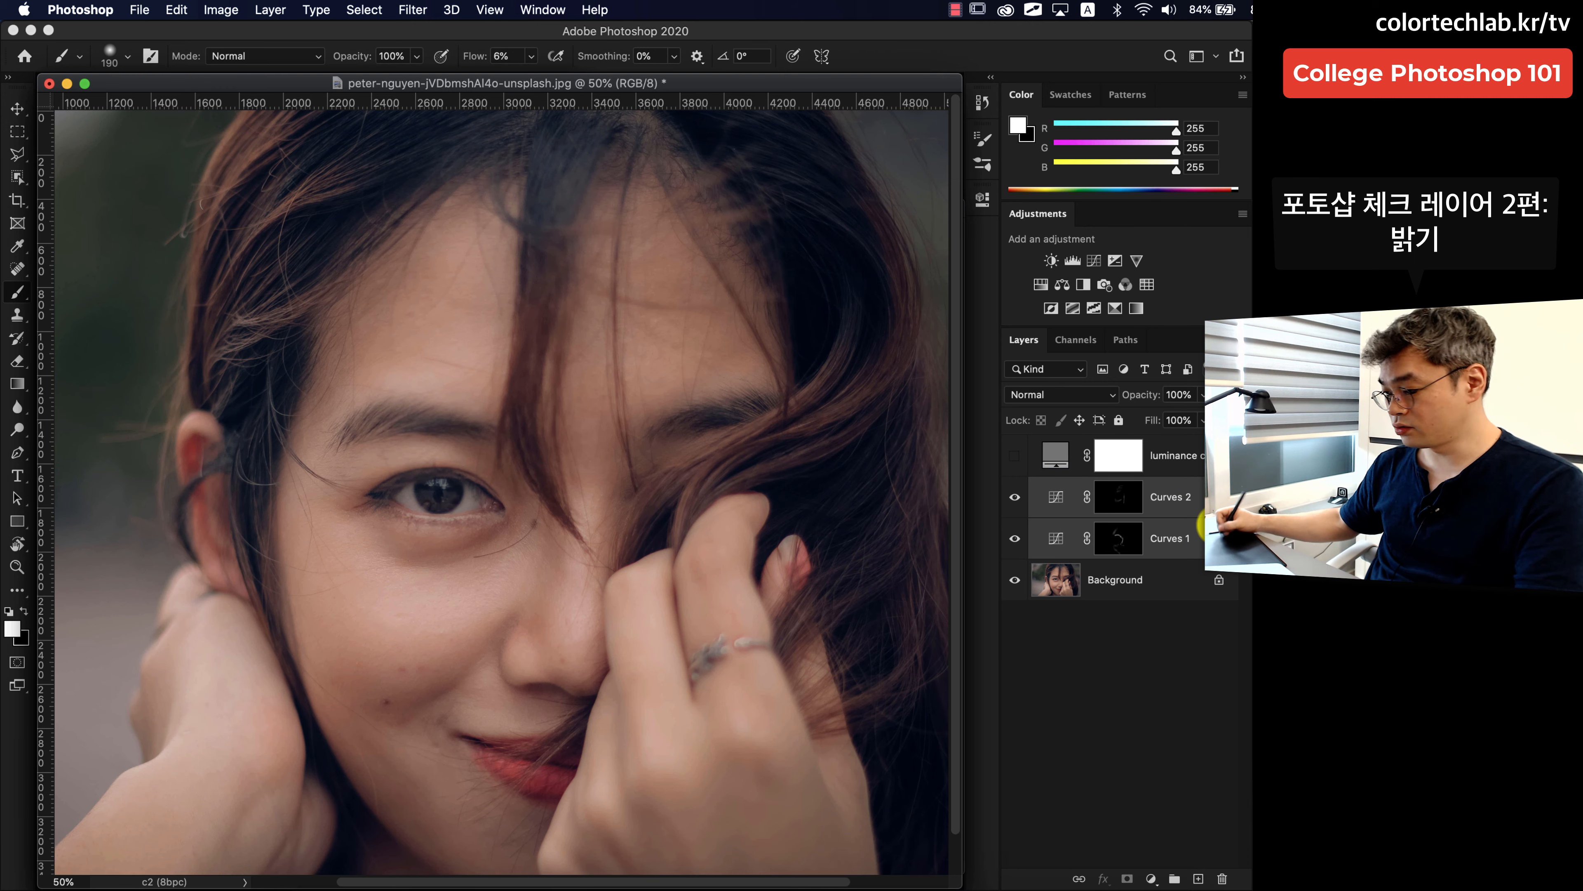
pyautogui.press('super+g')
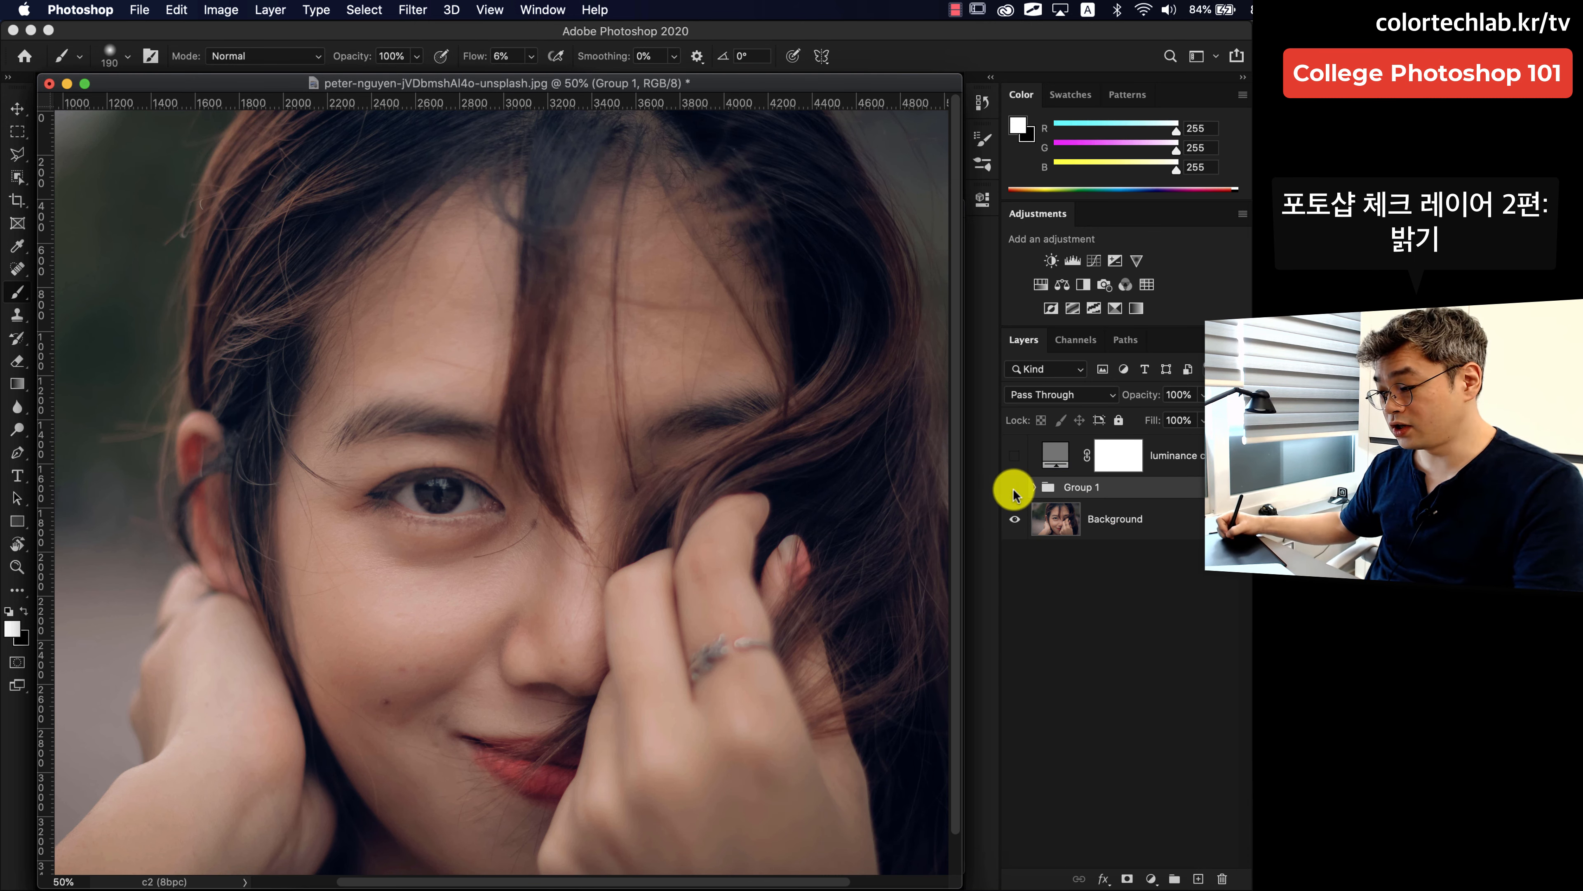
# Compare the portrait with and without Group 1, first under luminance check and again in colour, finishing with the group shown.
pyautogui.keyDown('alt'); pyautogui.click(1021, 513); pyautogui.keyUp('alt')
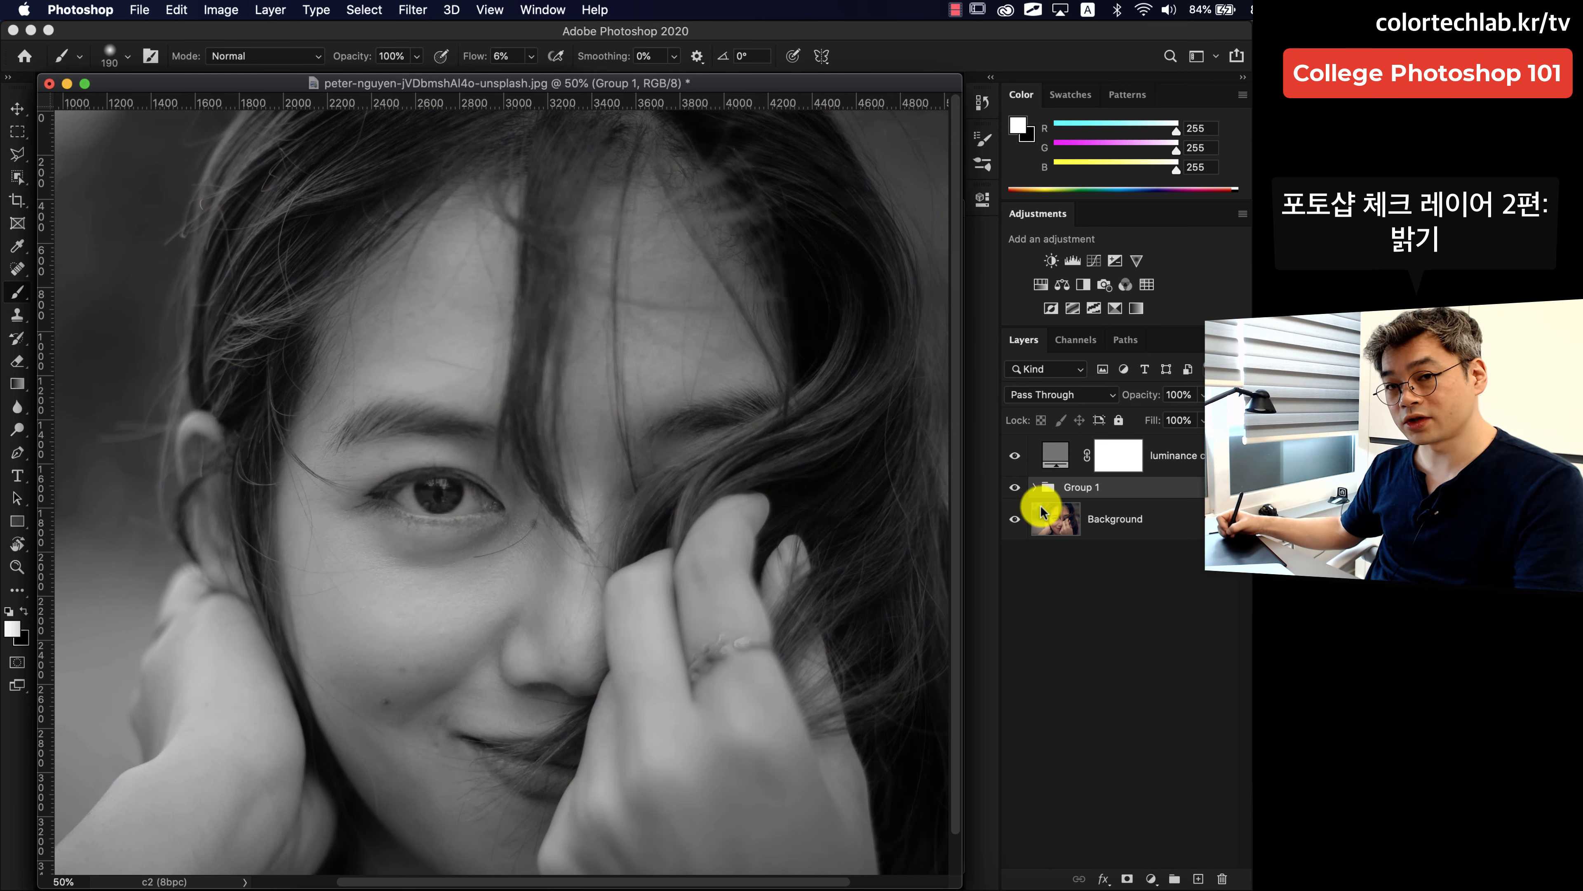
pyautogui.click(1013, 488)
pyautogui.click(1013, 488)
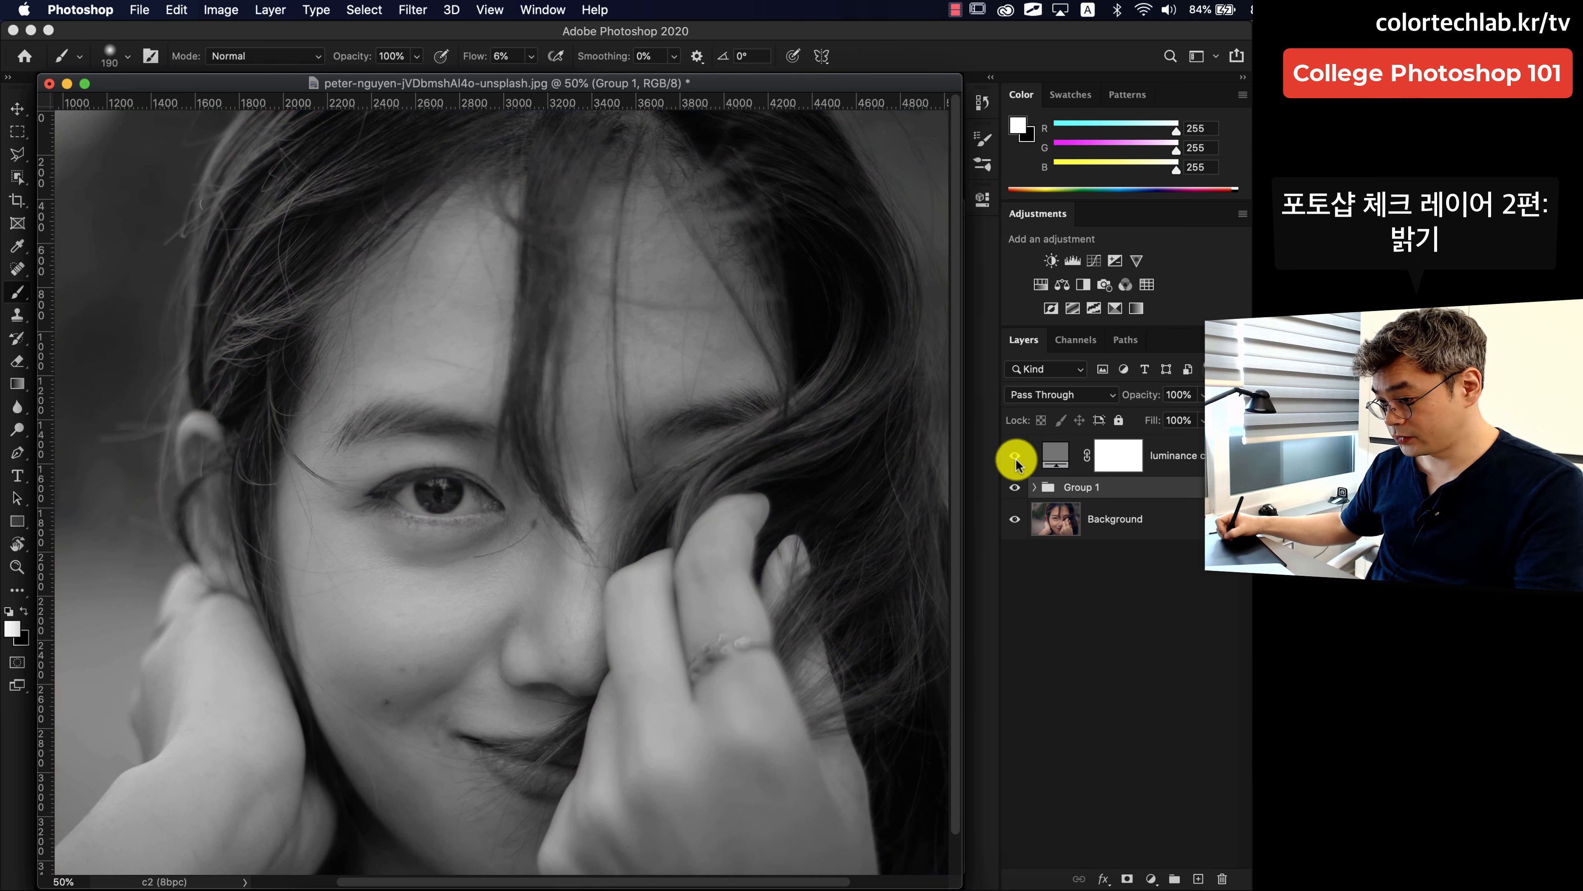
pyautogui.click(1015, 456)
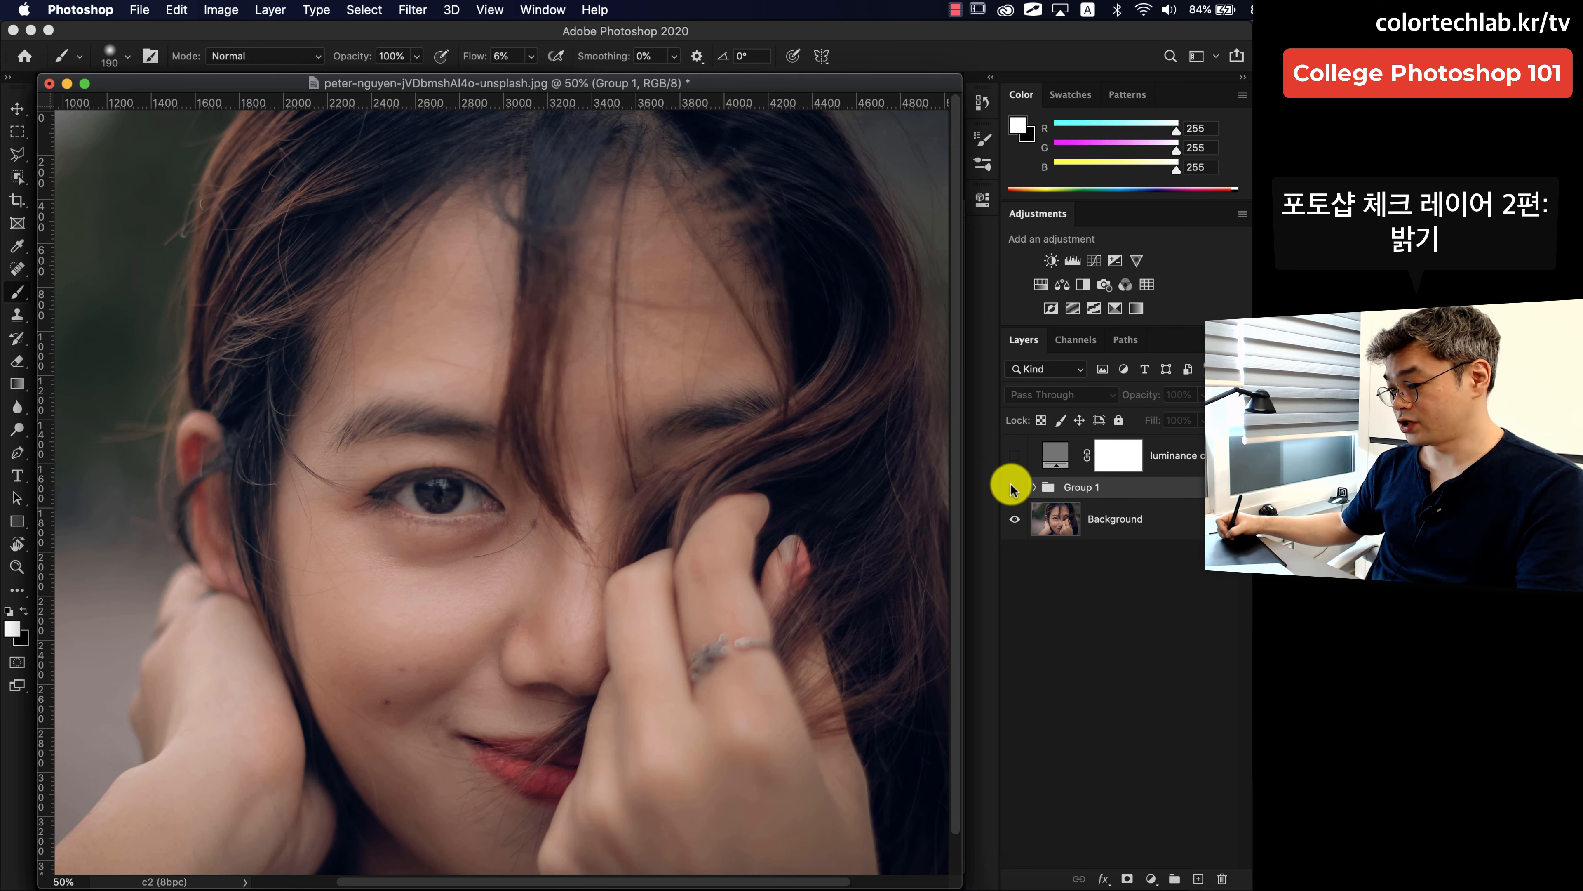
pyautogui.click(1015, 487)
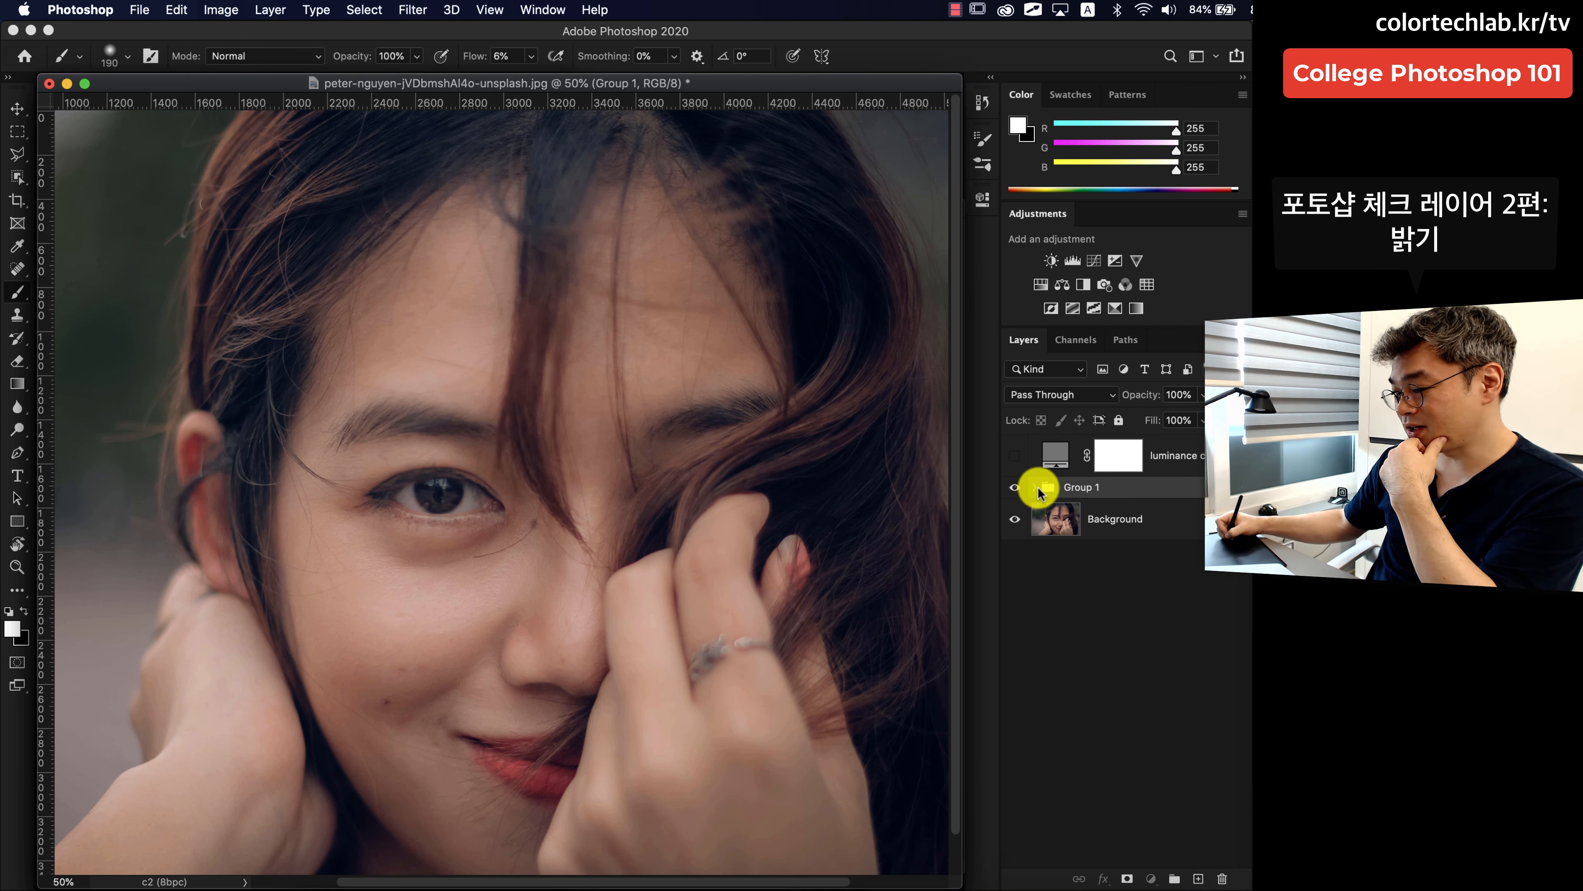
# Set the blend mode of the Curves layers inside Group 1 to Luminosity.
pyautogui.click(1035, 487)
pyautogui.click(1186, 520)
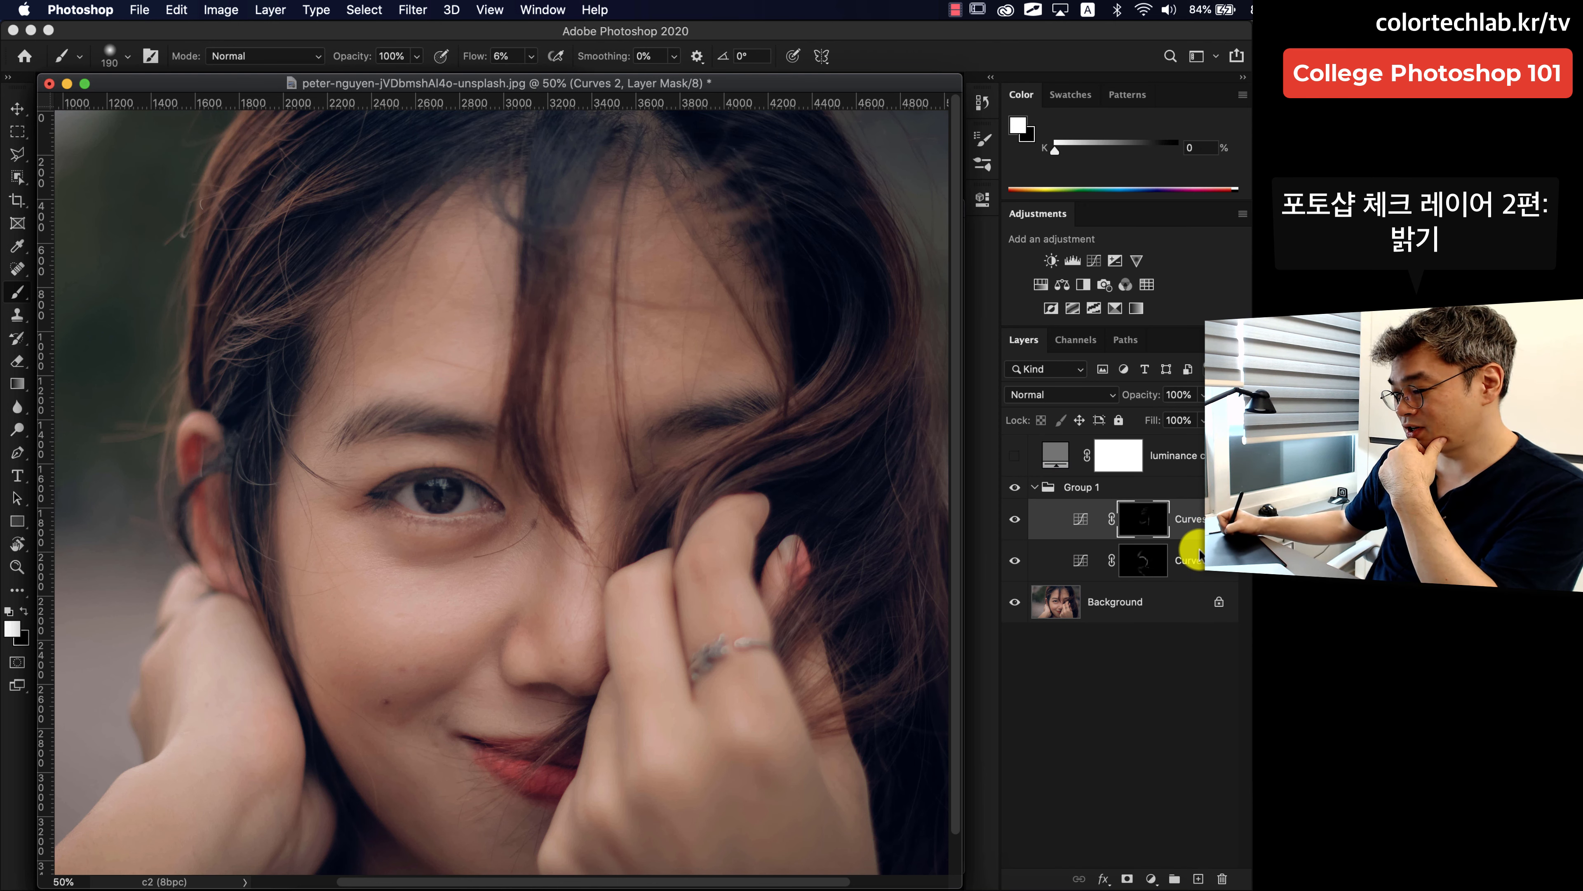
pyautogui.click(1198, 550)
pyautogui.click(1191, 526)
pyautogui.click(1192, 549)
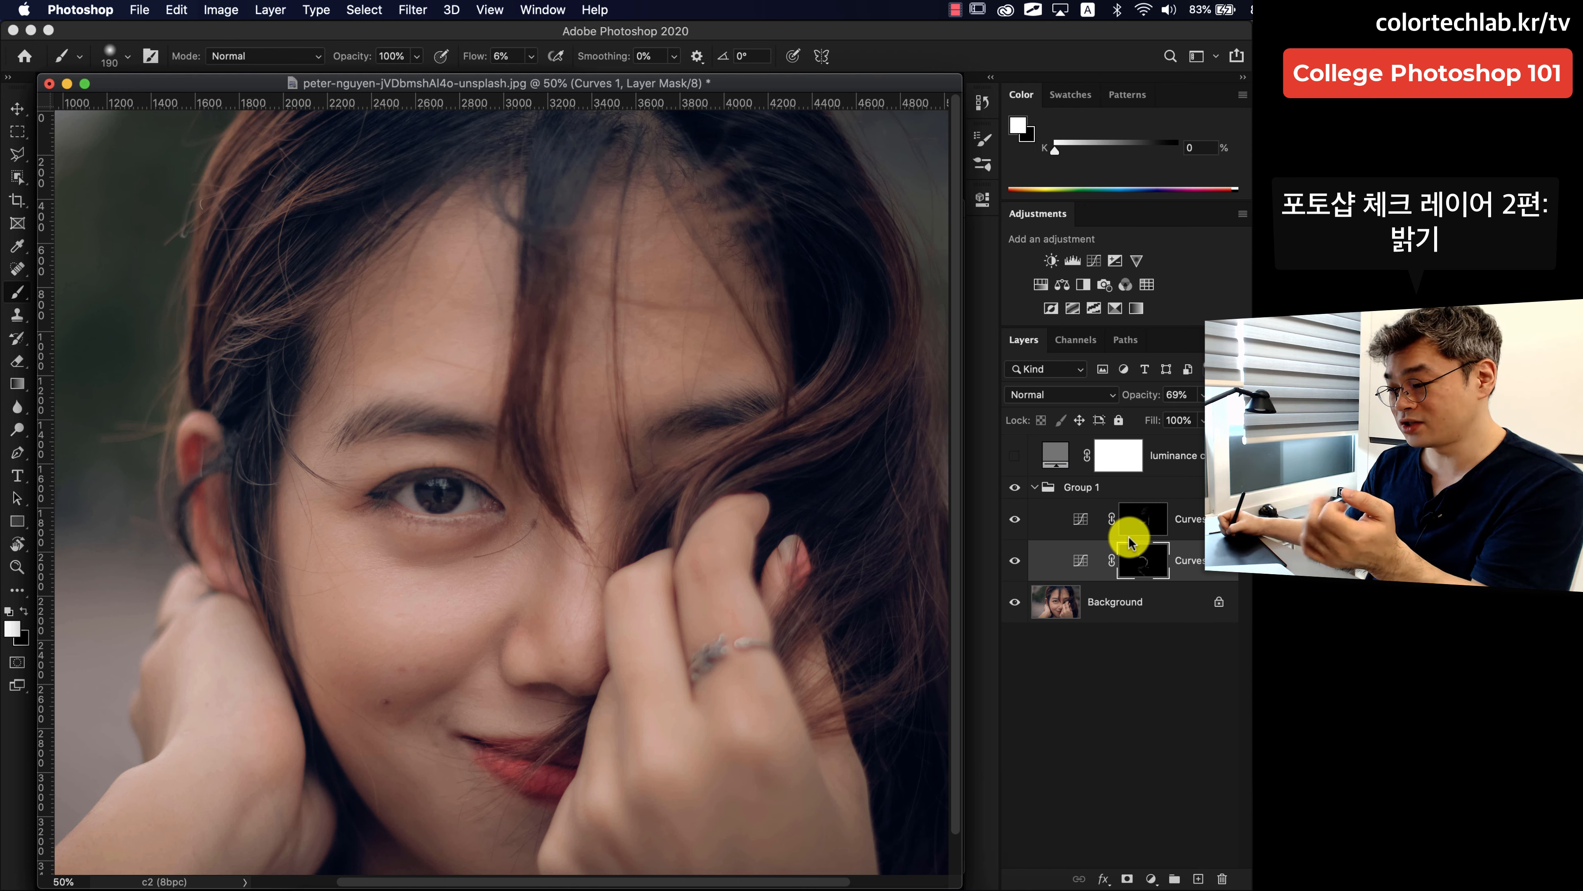
pyautogui.click(1114, 402)
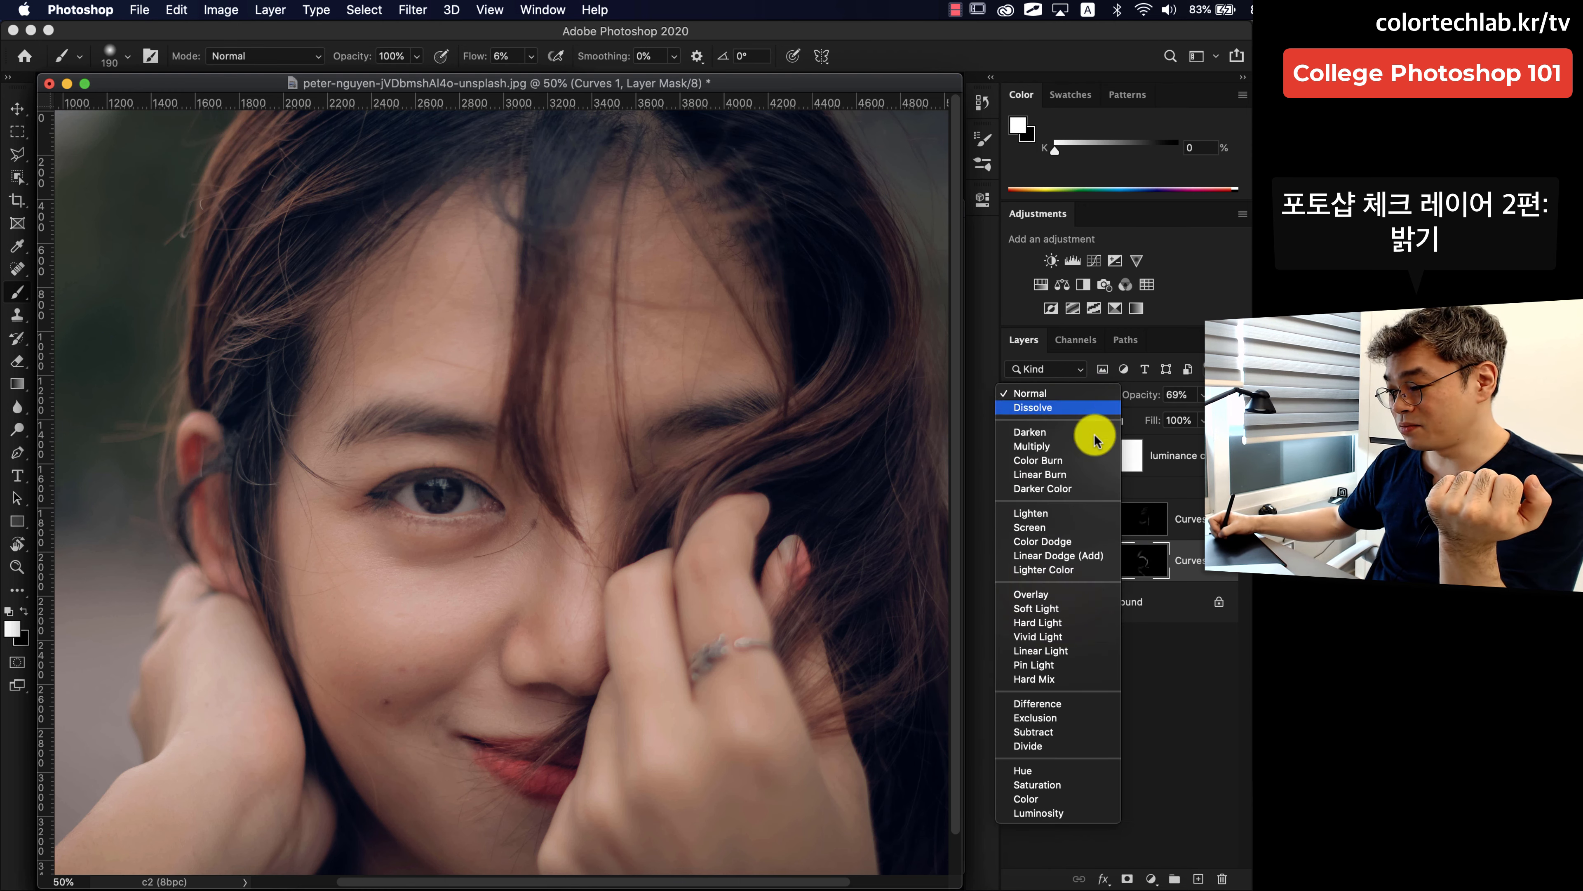
pyautogui.click(1105, 812)
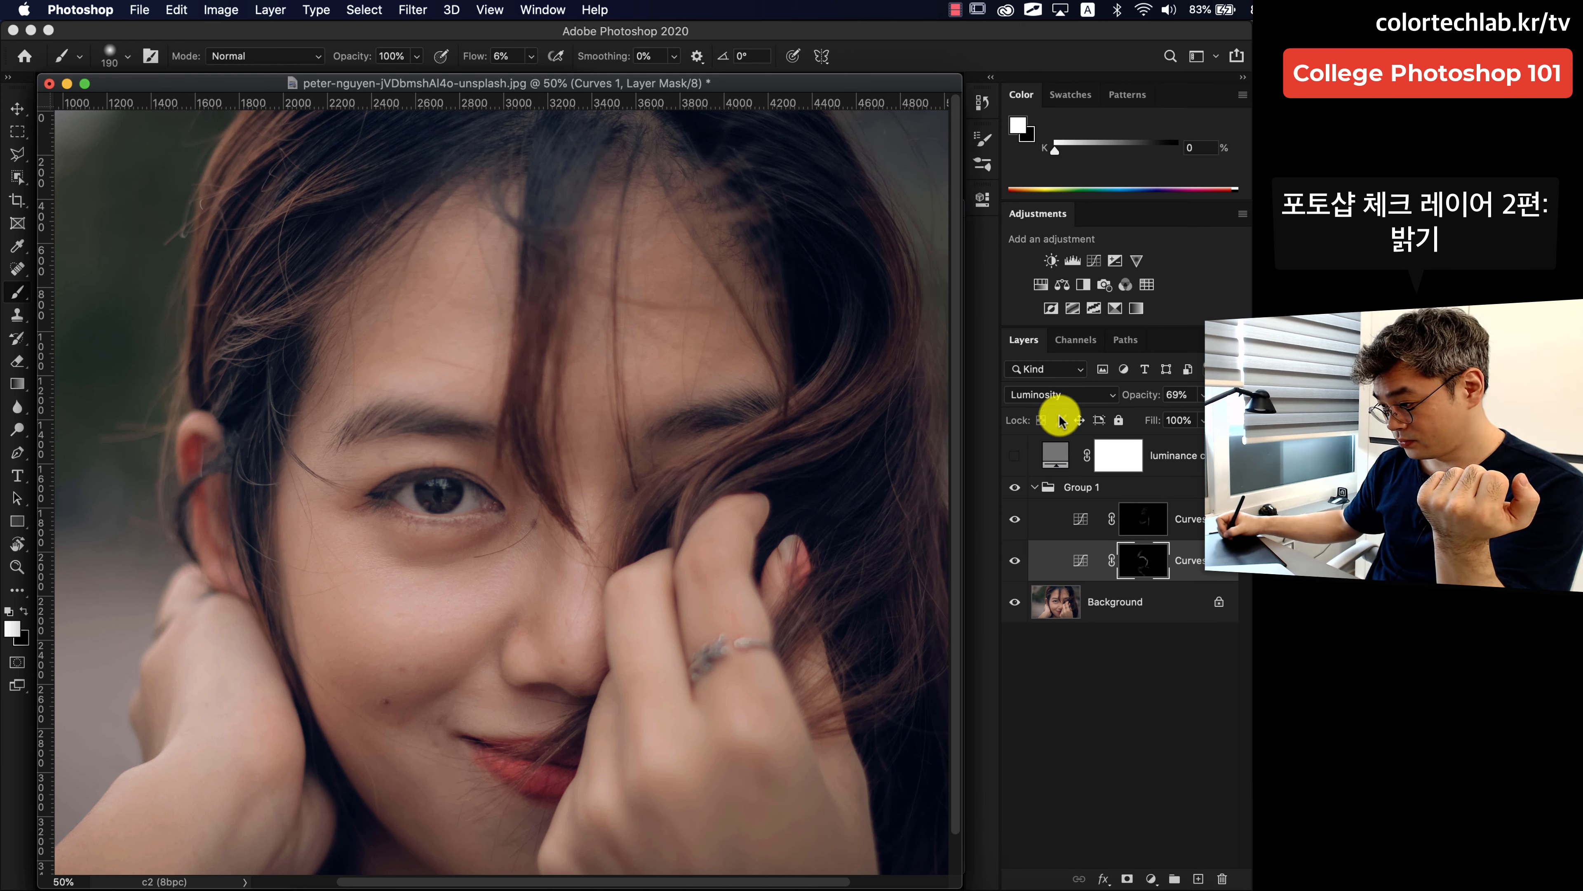
pyautogui.click(1060, 394)
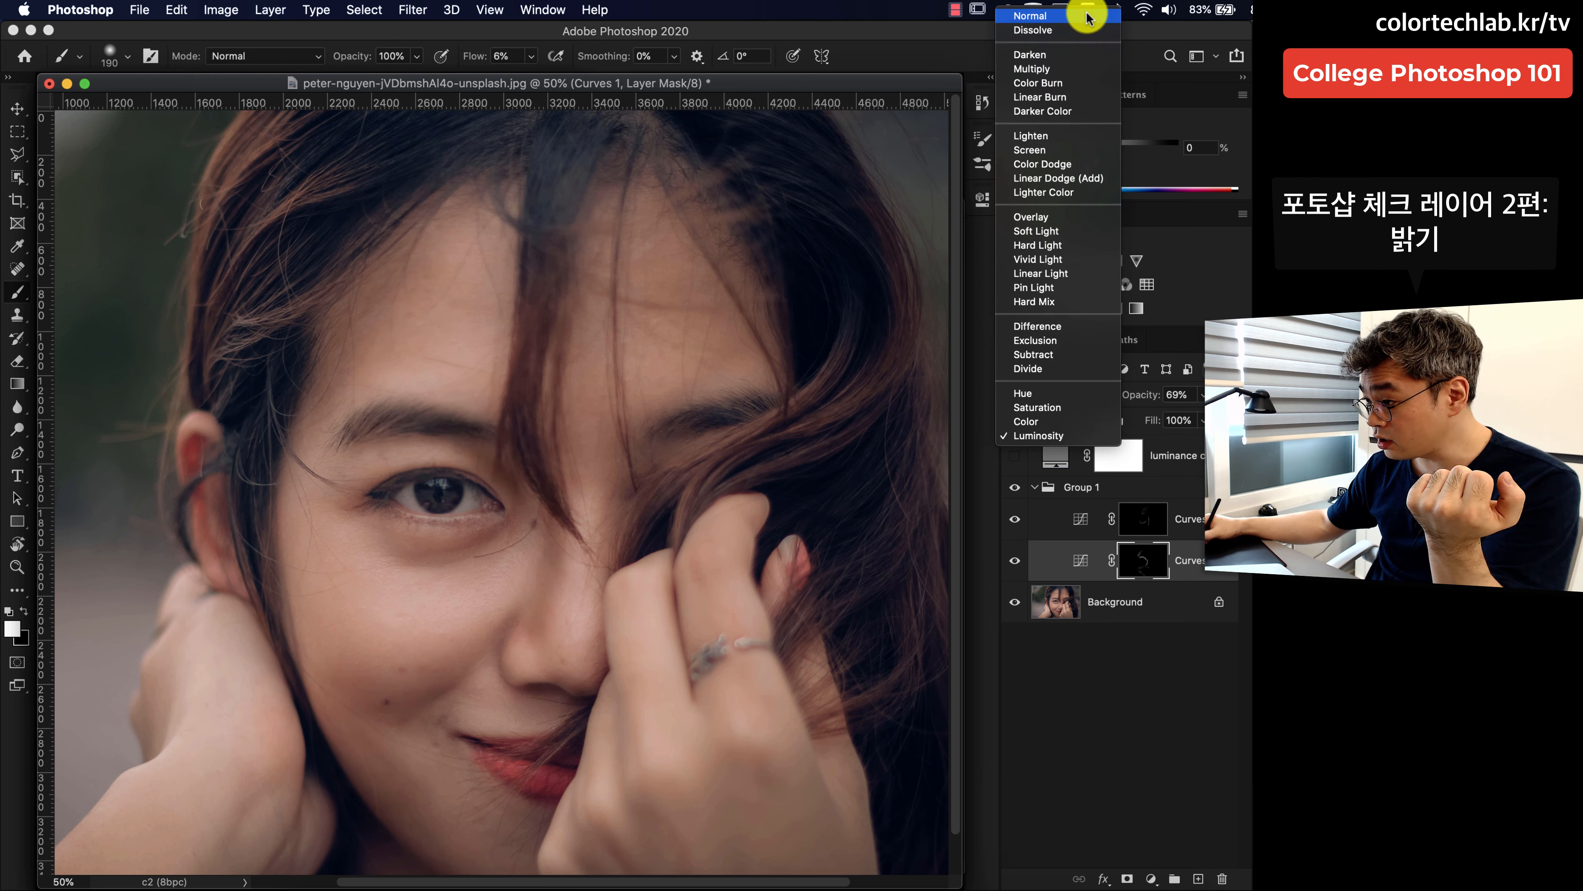
pyautogui.click(1084, 18)
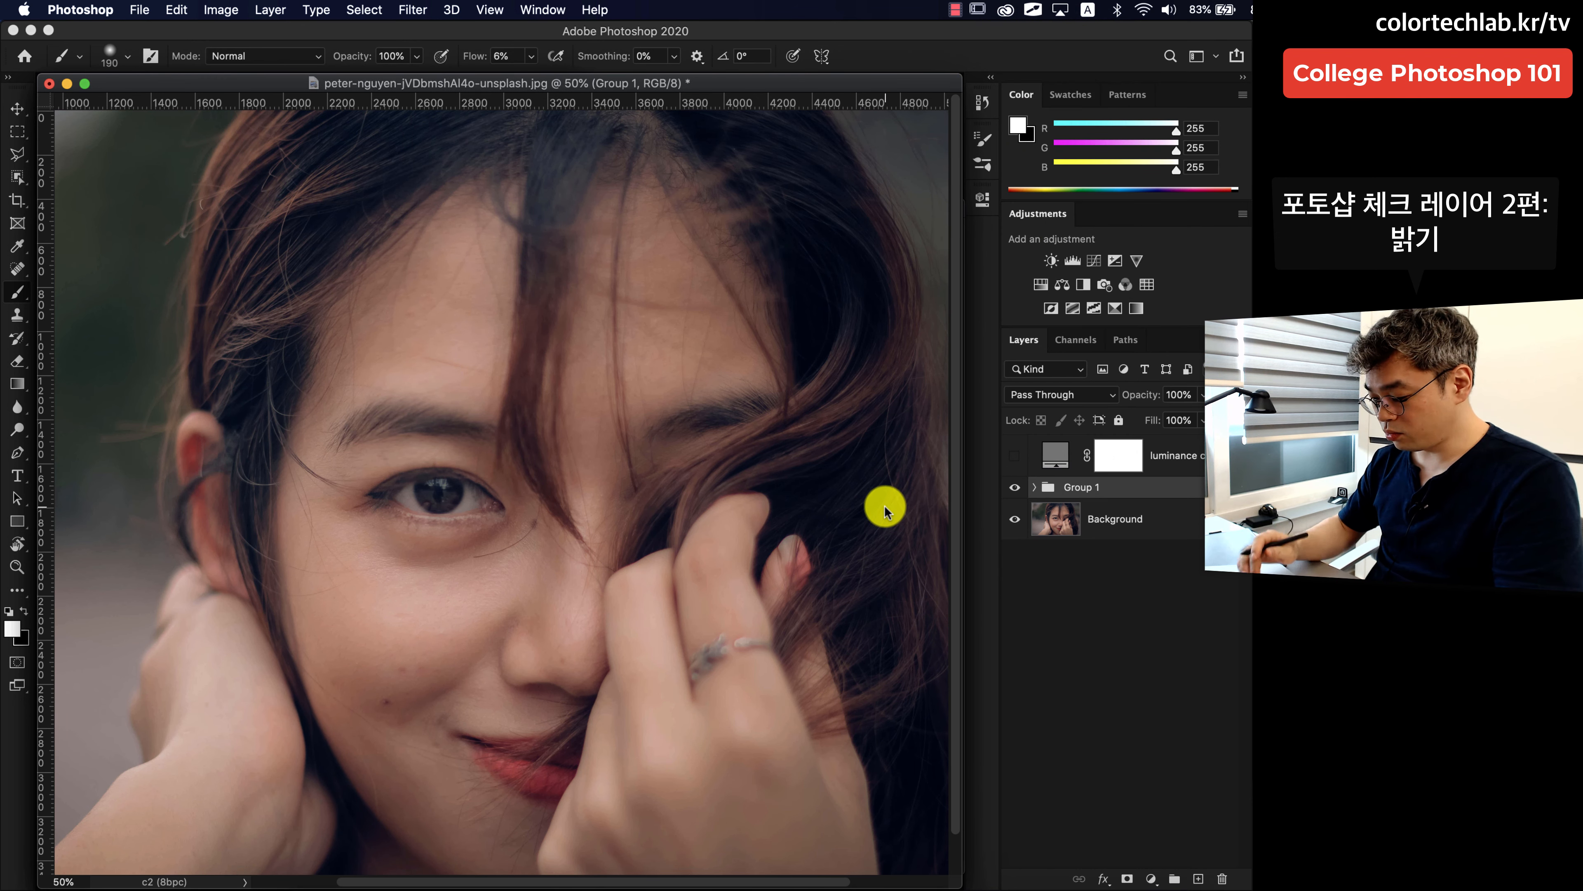
# Duplicate Group 1 and set the blend mode of Curves 2 and Curves 1 in the original group to Normal.
pyautogui.press('super+j')
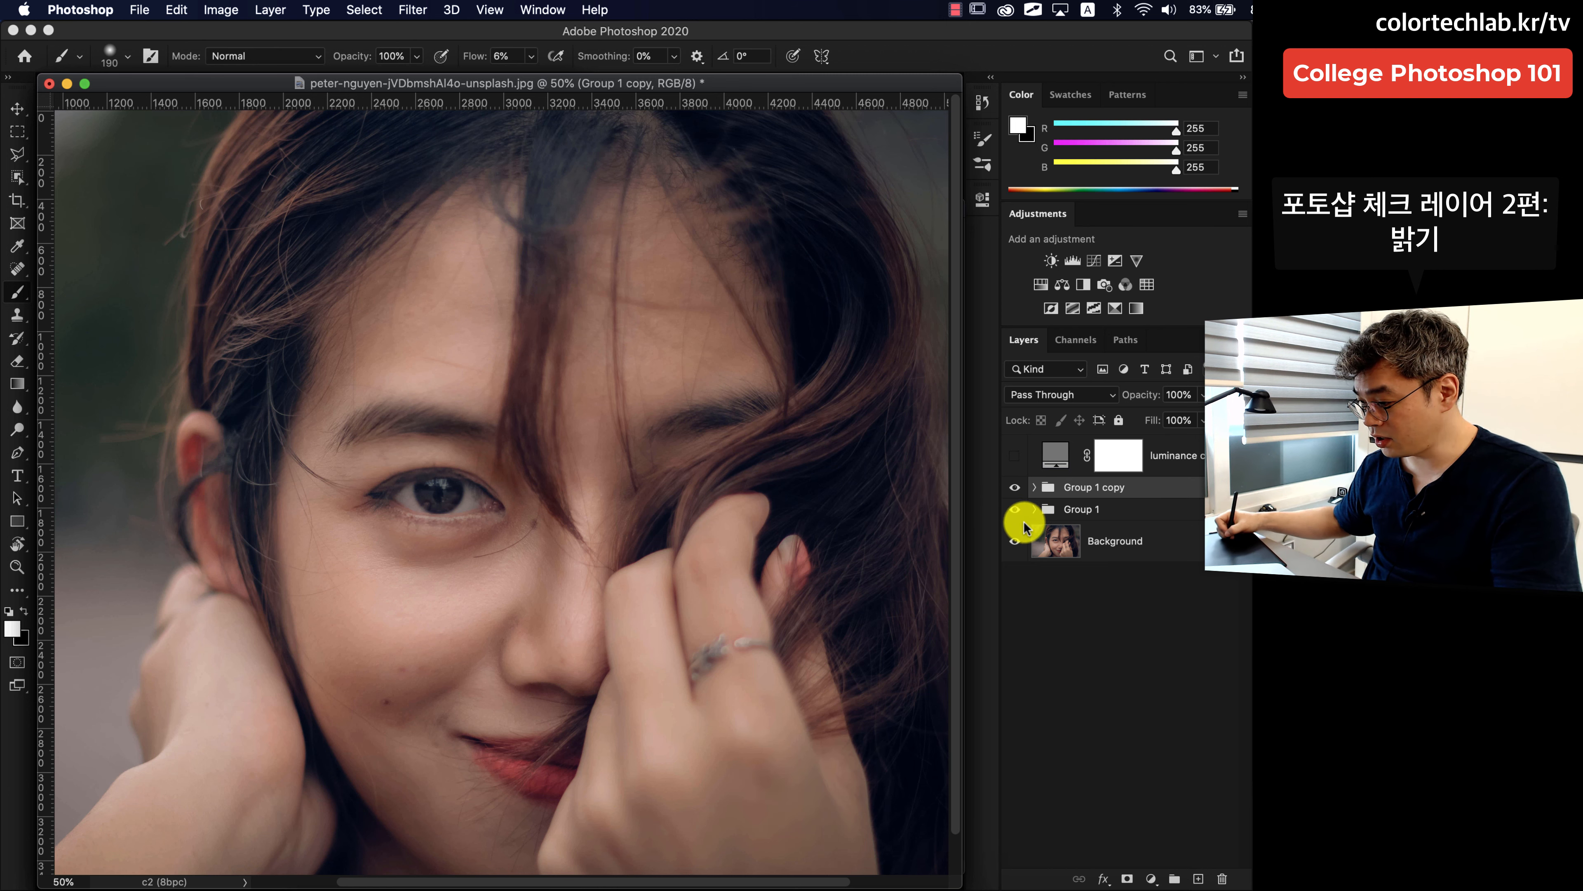
pyautogui.click(1034, 510)
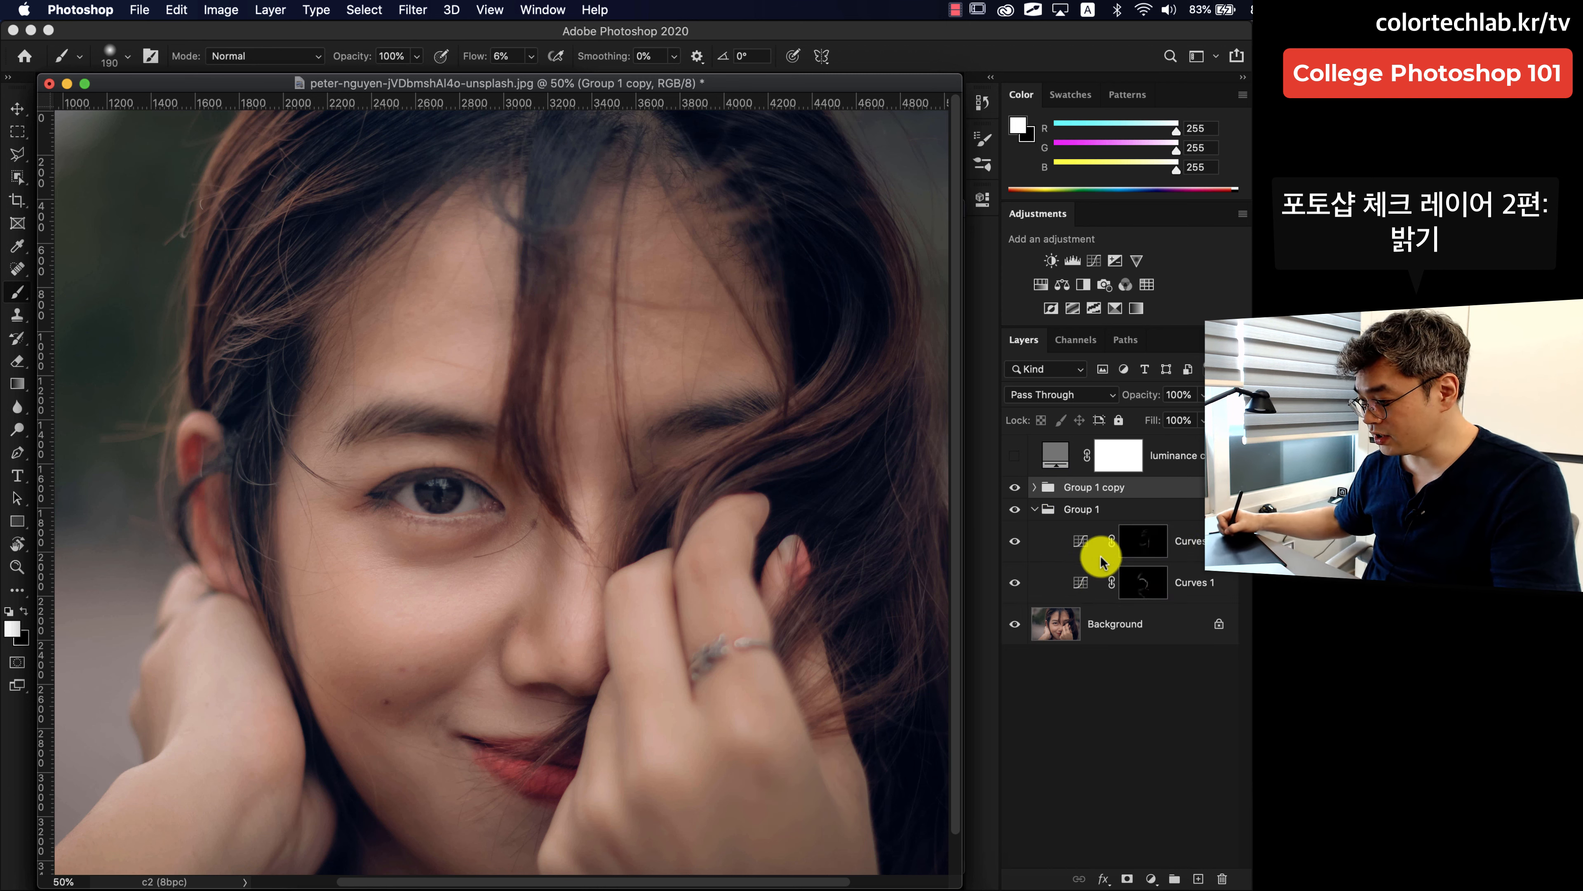
pyautogui.click(1128, 557)
pyautogui.click(1096, 393)
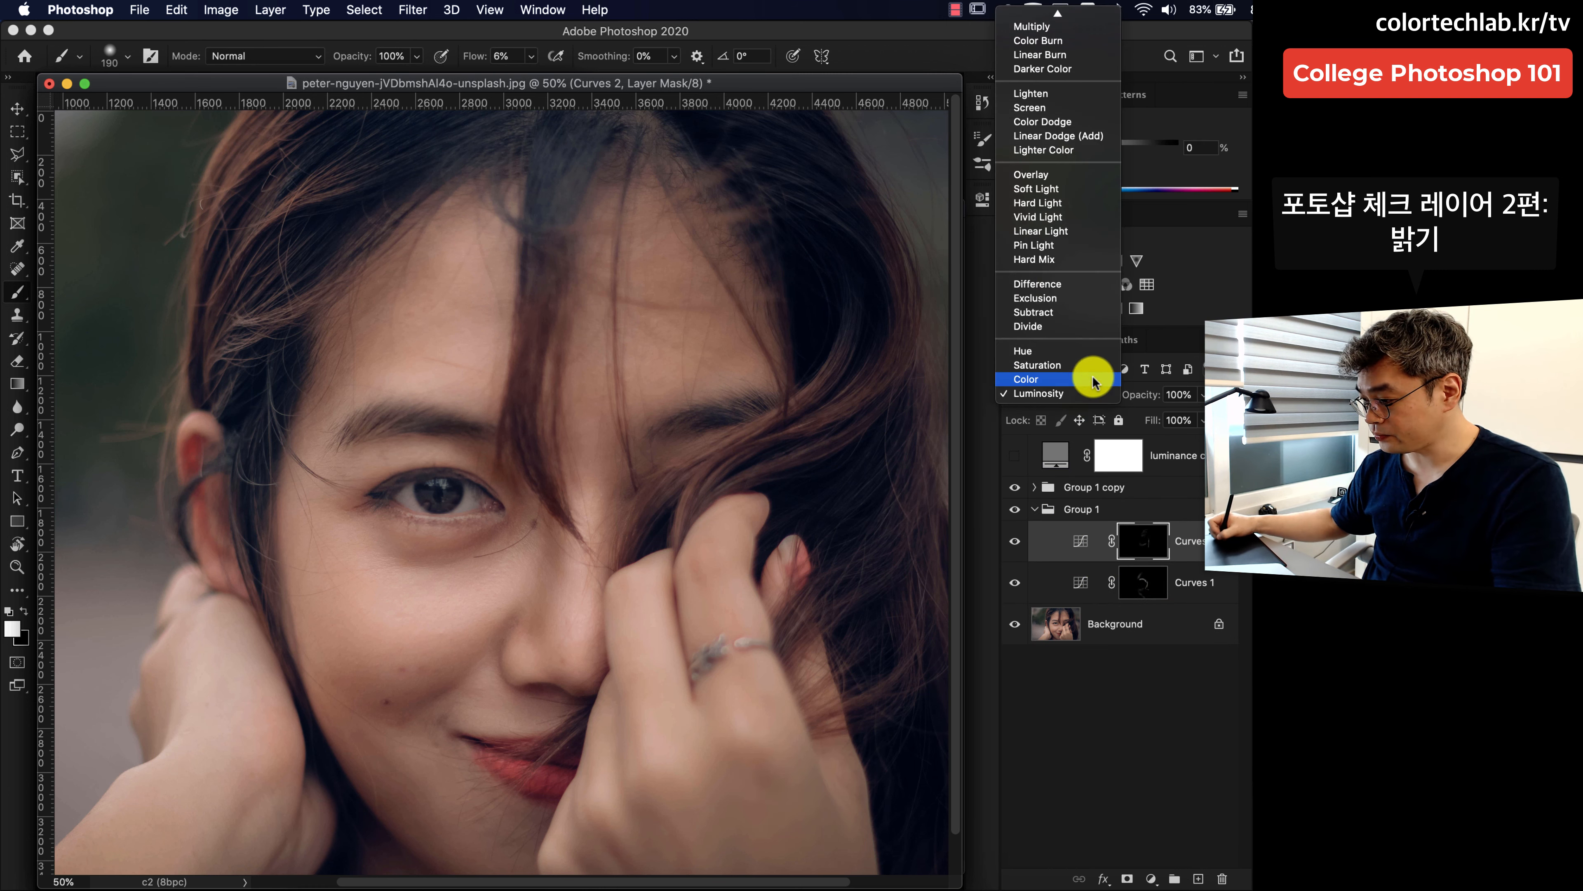
pyautogui.click(1062, 19)
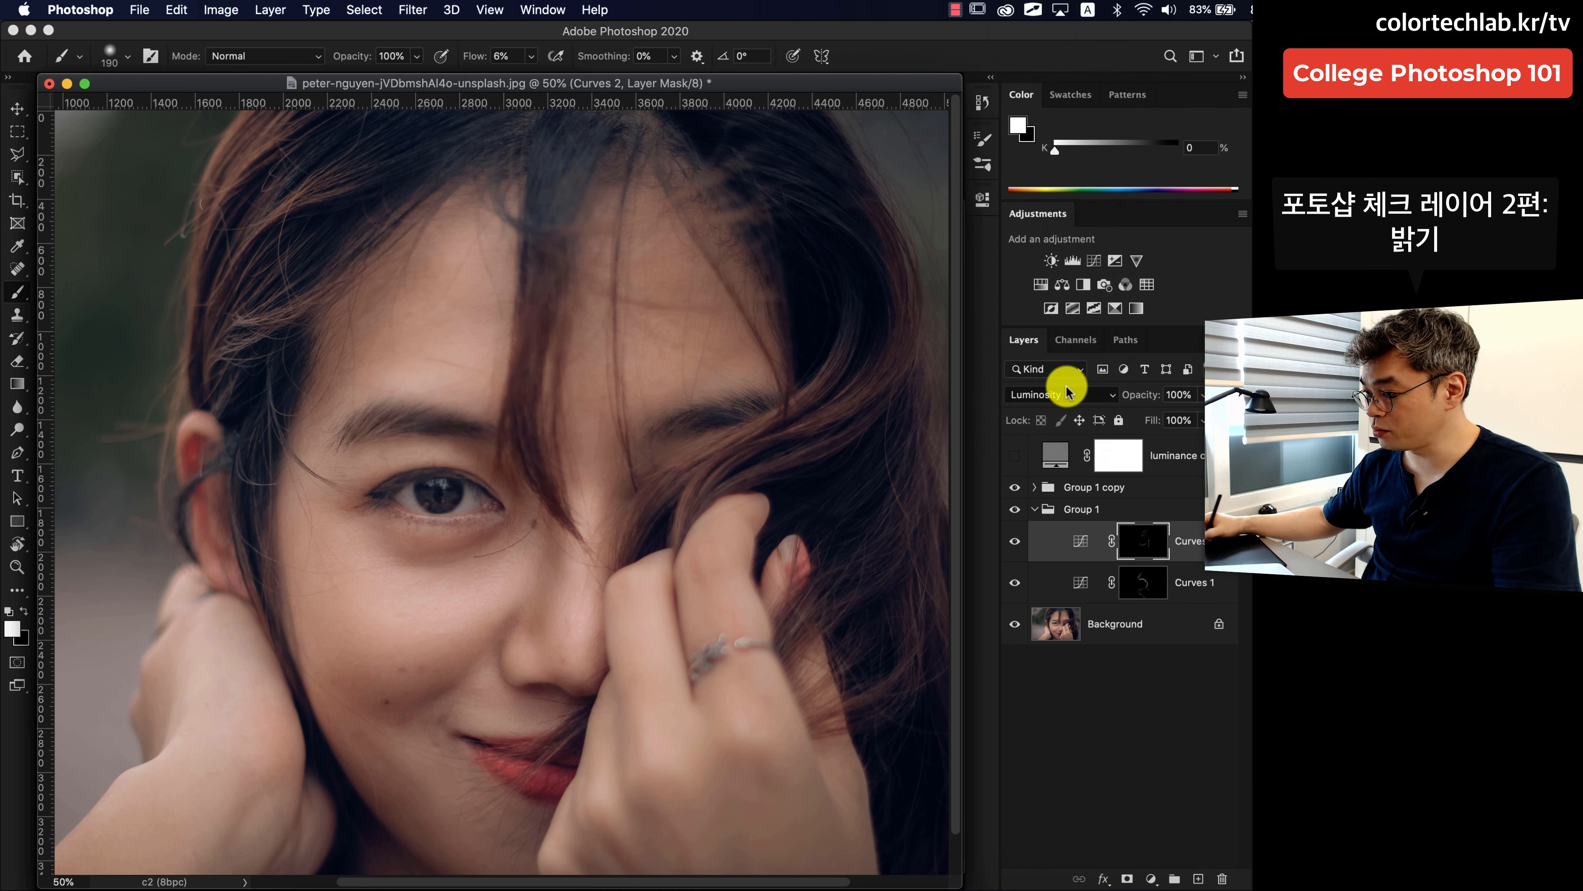
pyautogui.click(1191, 583)
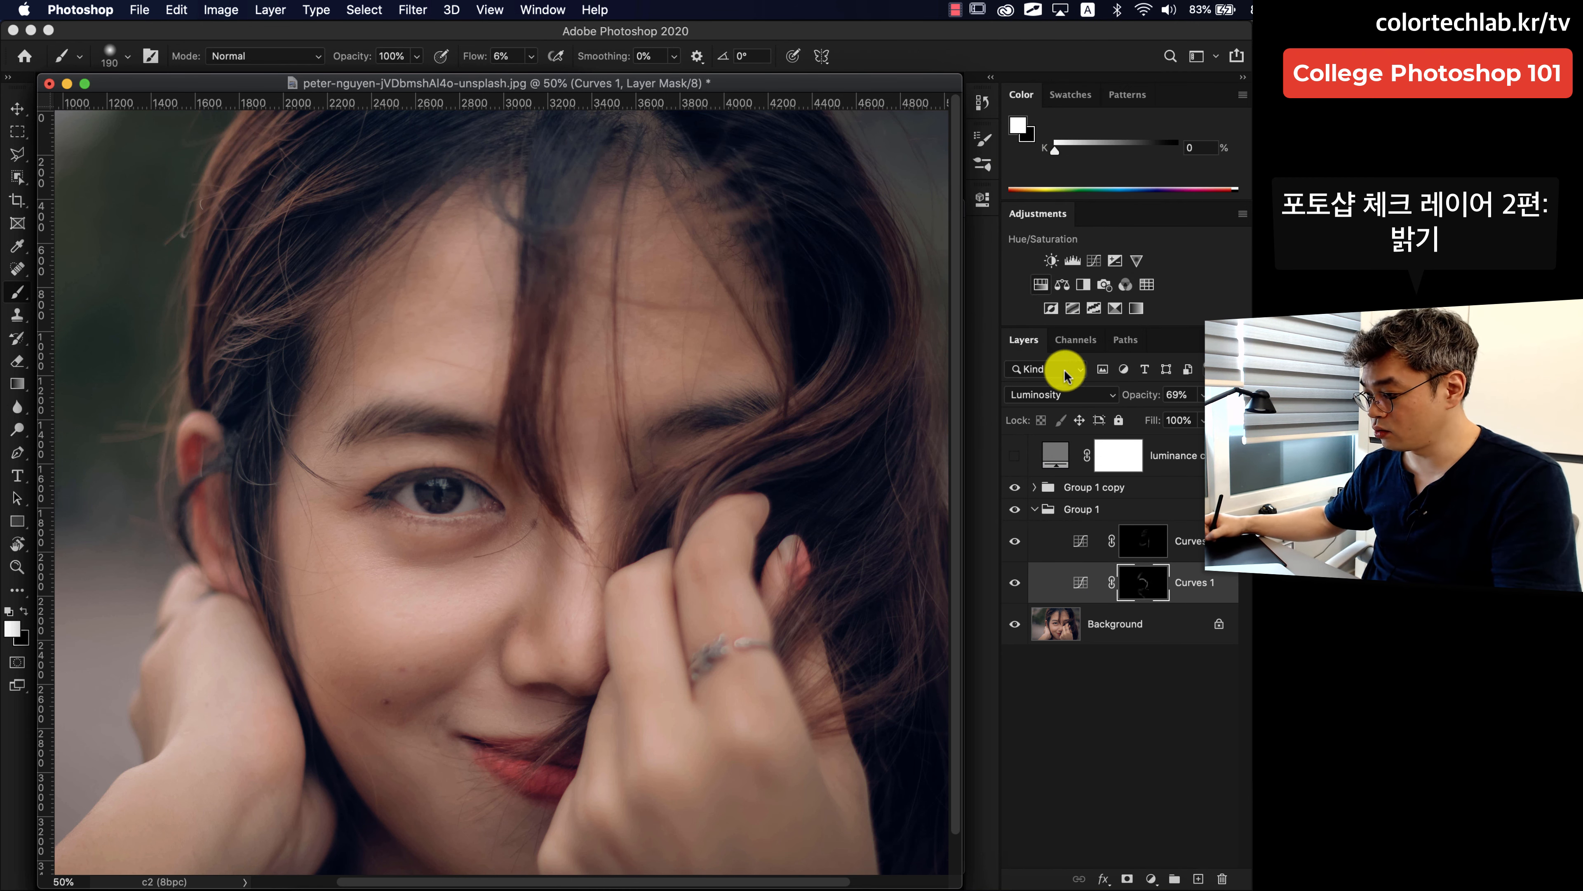
pyautogui.click(1088, 395)
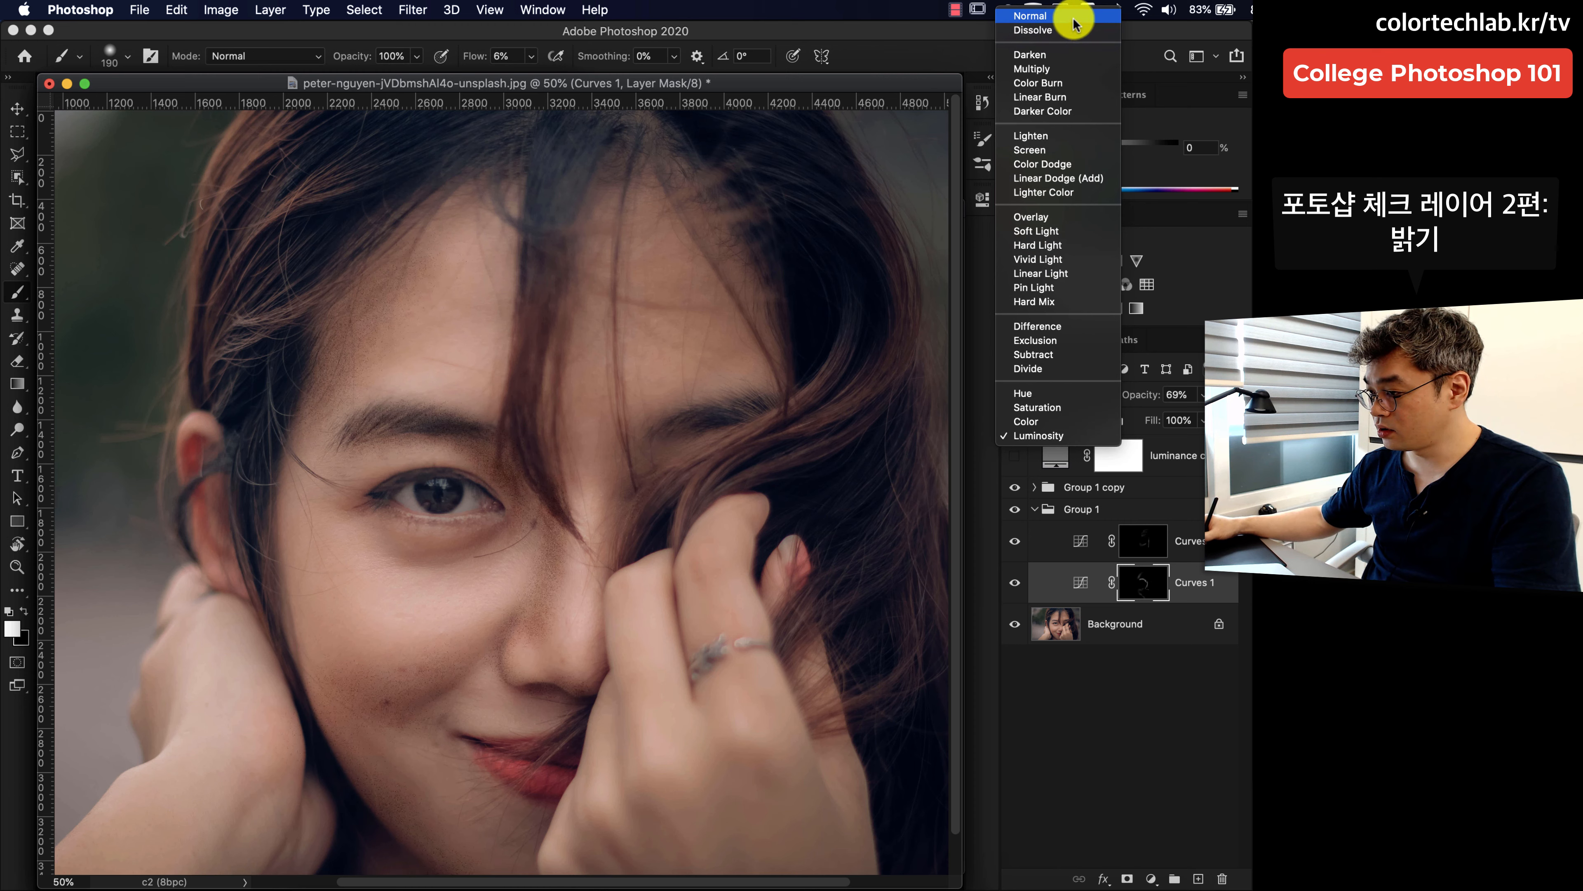
pyautogui.click(1073, 24)
pyautogui.click(1033, 510)
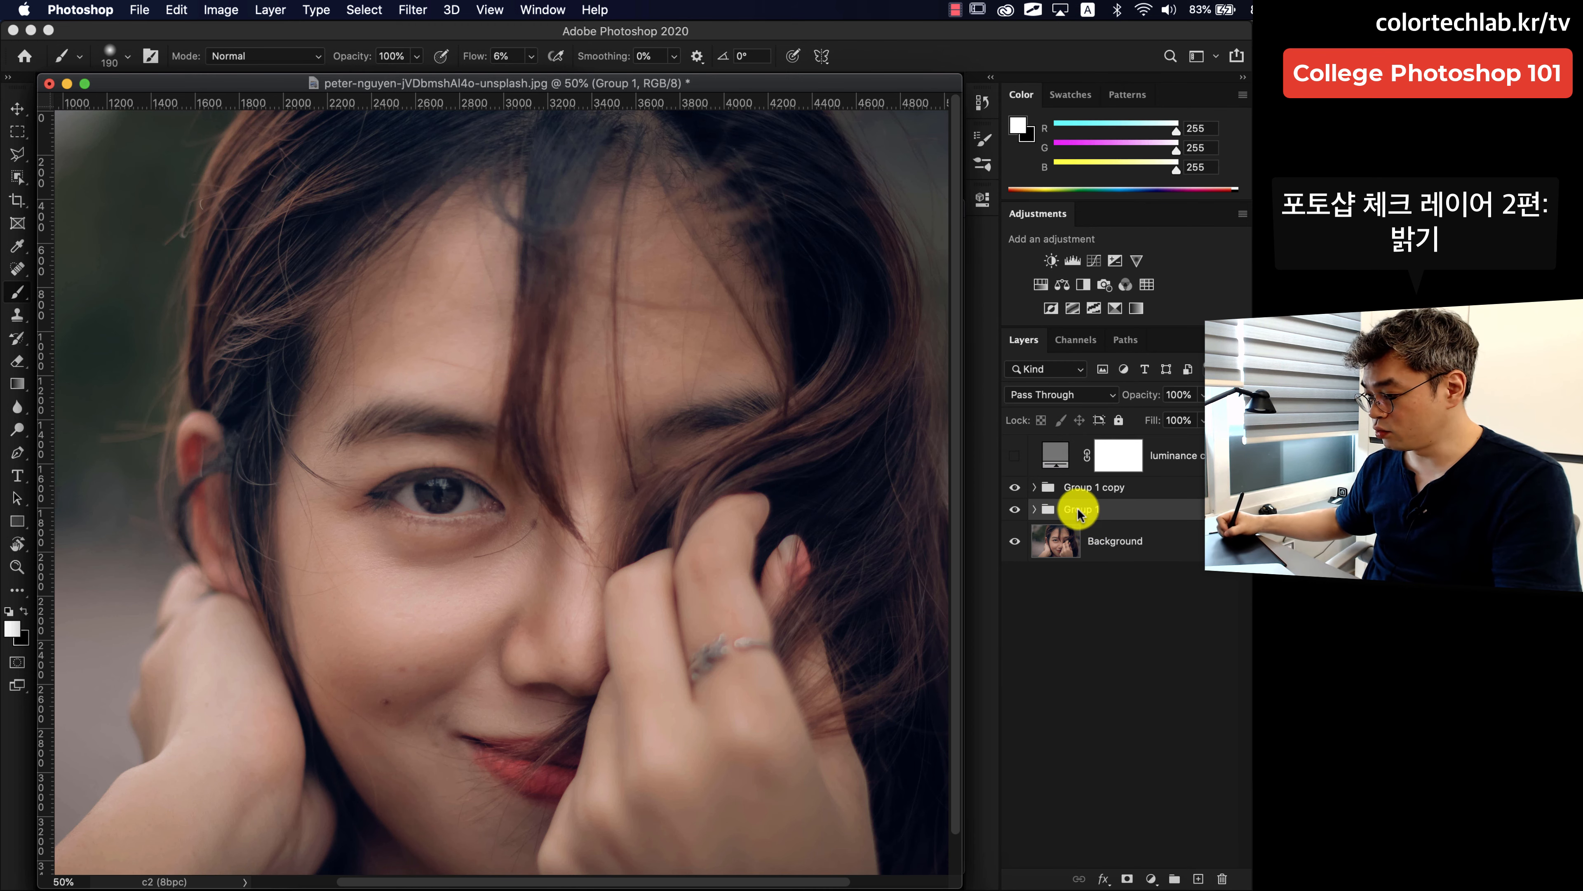
# Compare the portrait under Group 1 and under Group 1 copy, finishing with only the copy shown above the Background.
pyautogui.click(1015, 509)
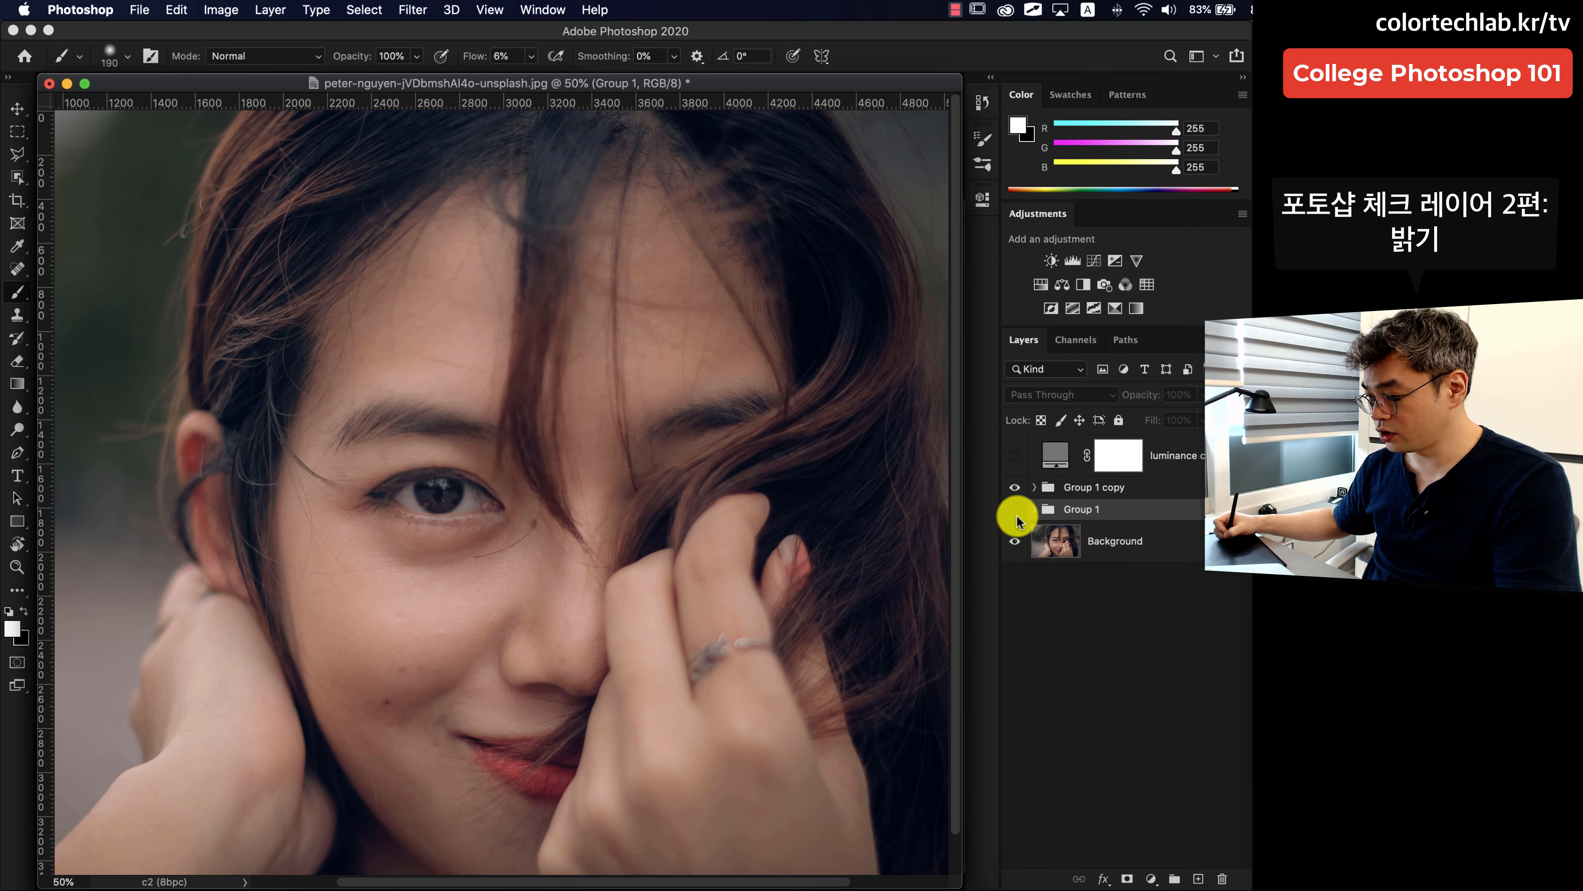
pyautogui.click(1015, 508)
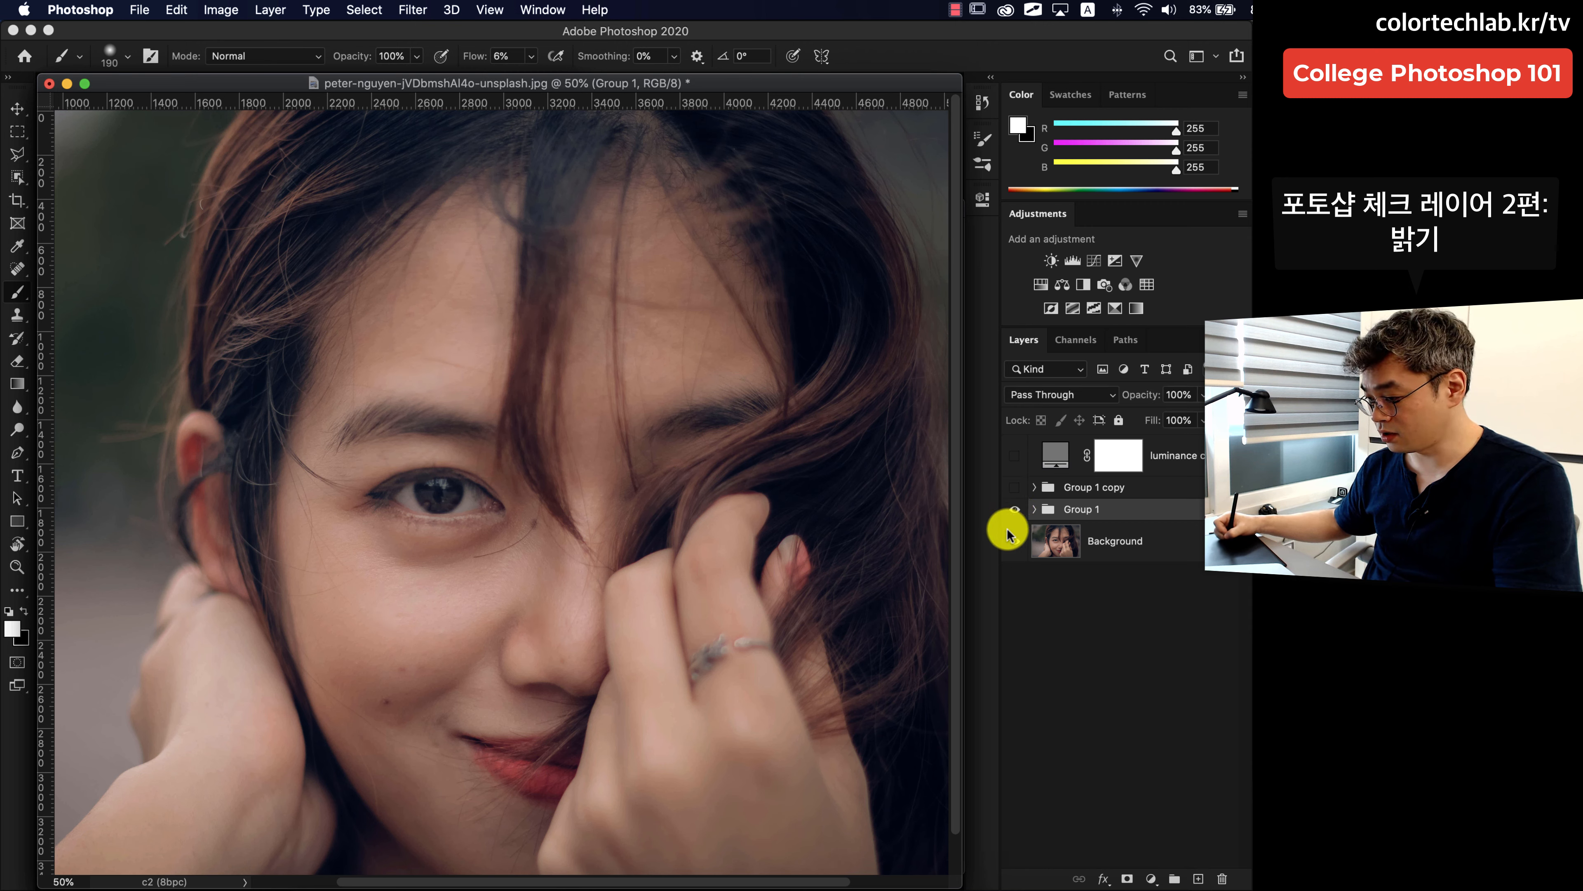
pyautogui.click(1014, 509)
pyautogui.click(1016, 489)
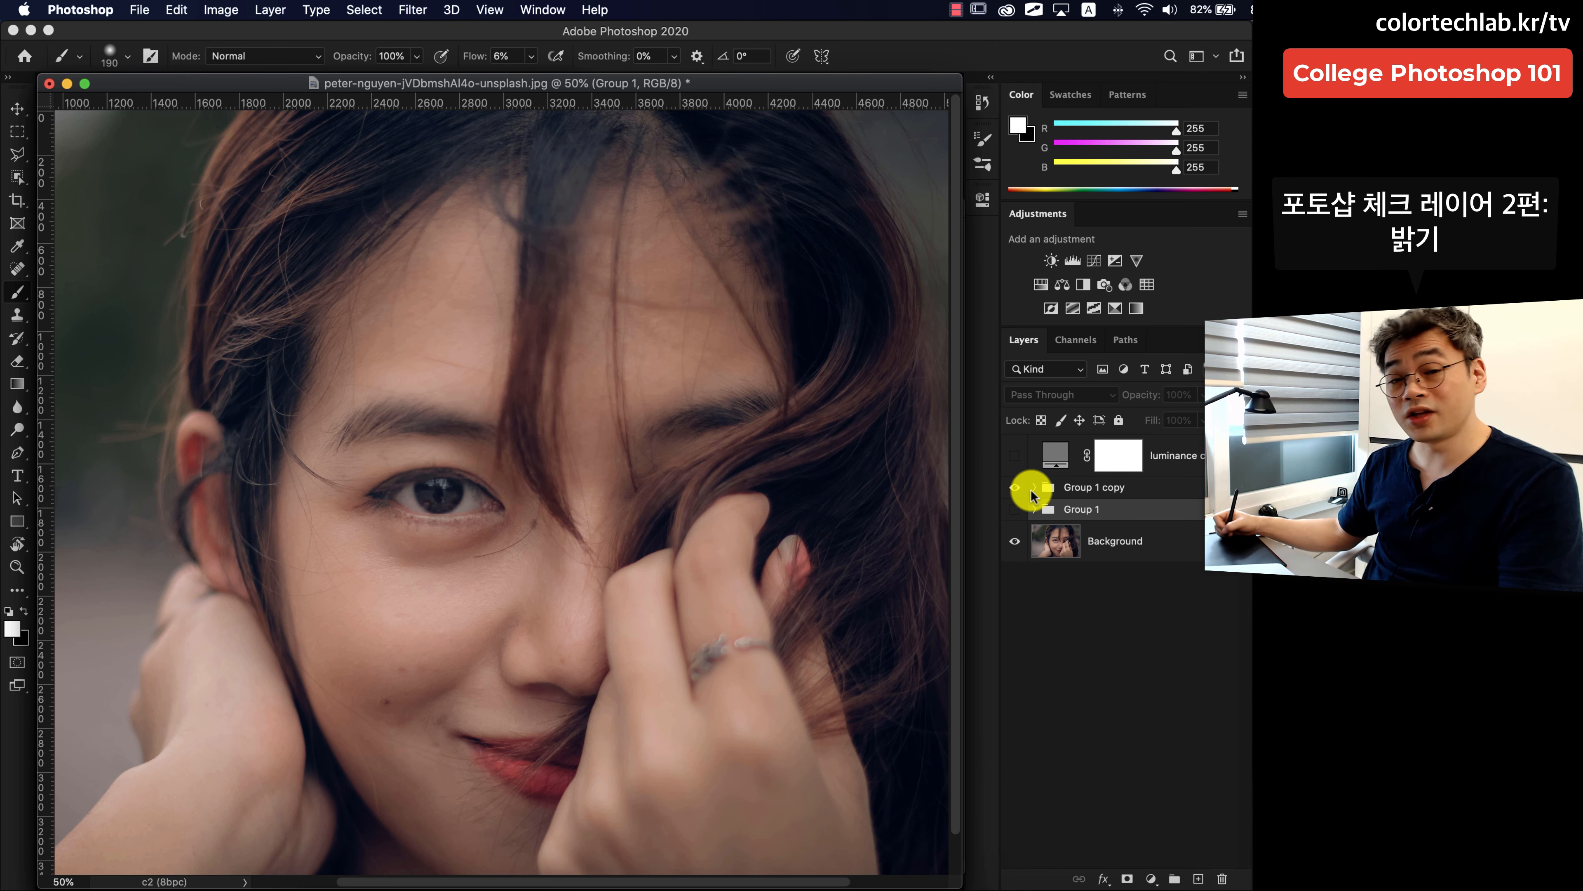
# Reduce the opacity of Curves 2 in Group 1 copy to 50%.
pyautogui.click(1035, 489)
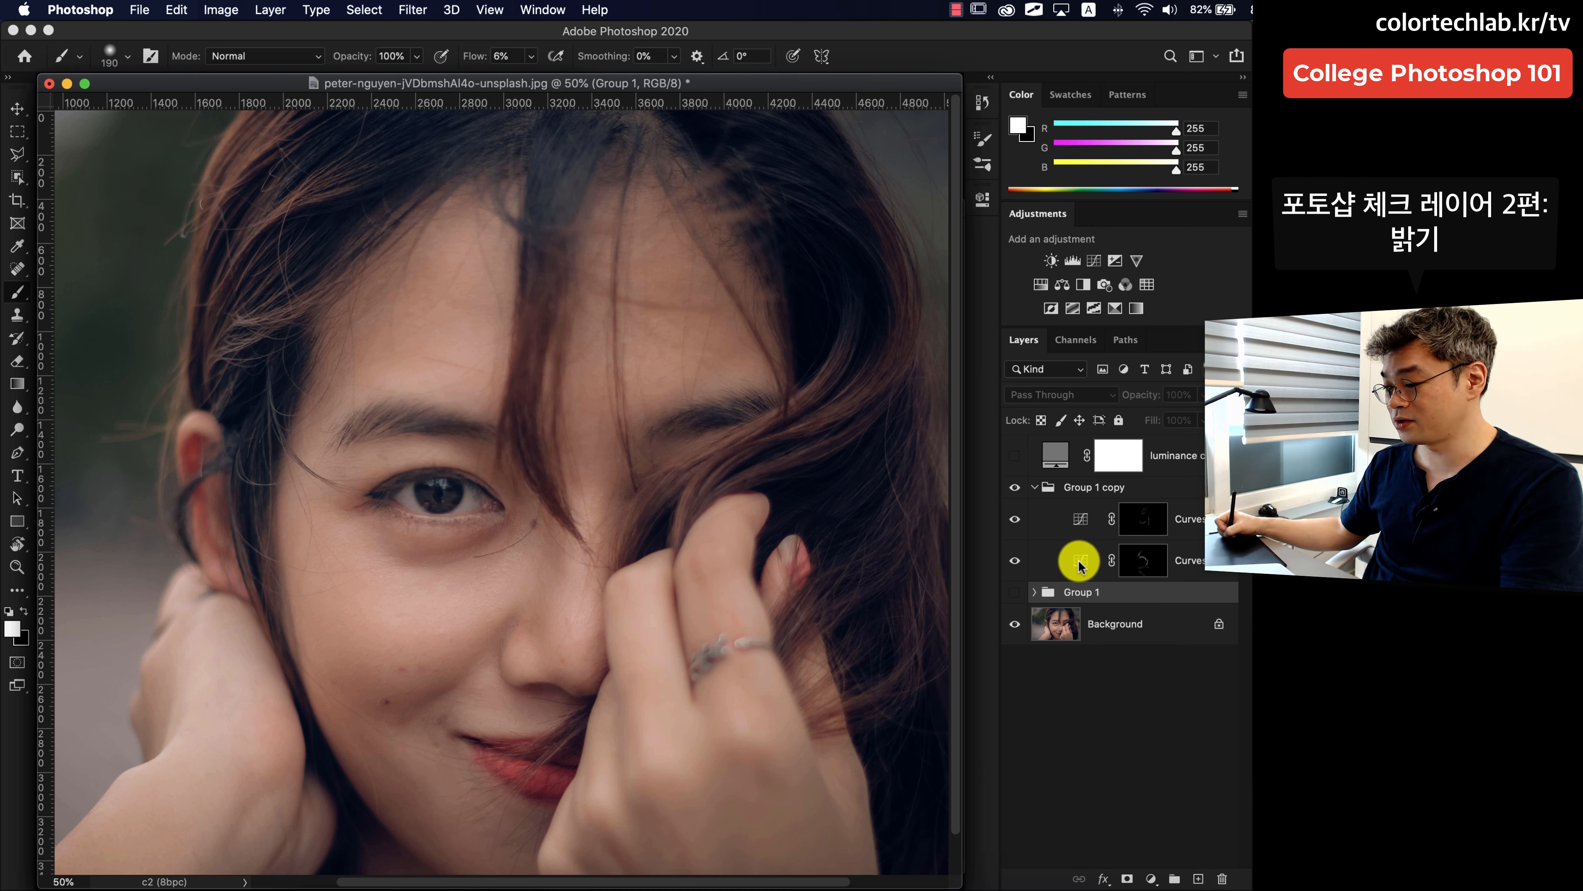
pyautogui.click(1192, 560)
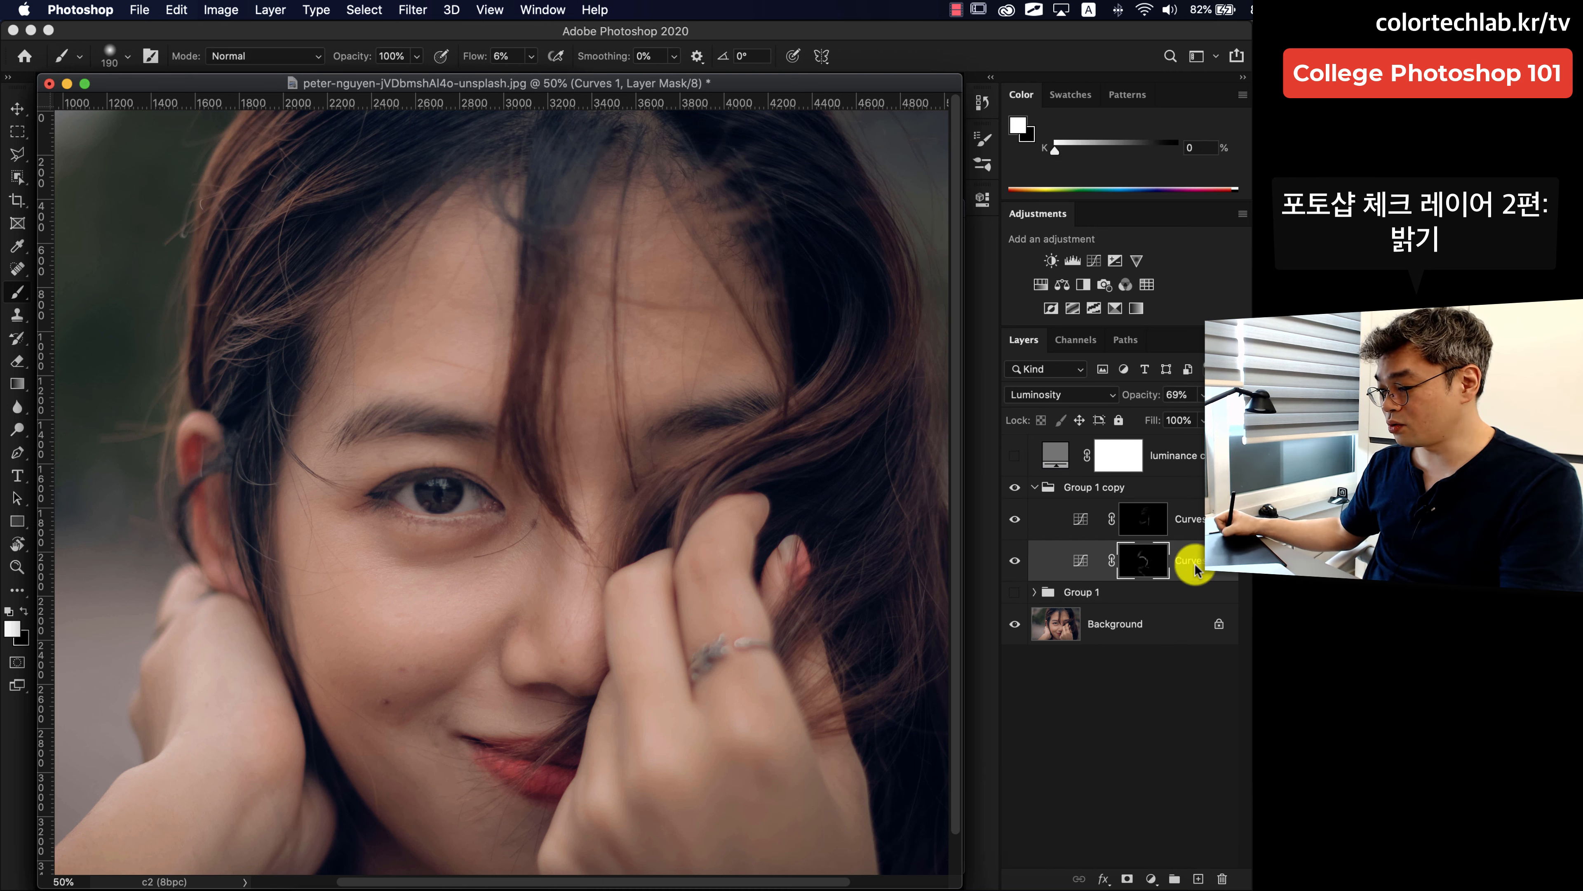
pyautogui.click(1192, 518)
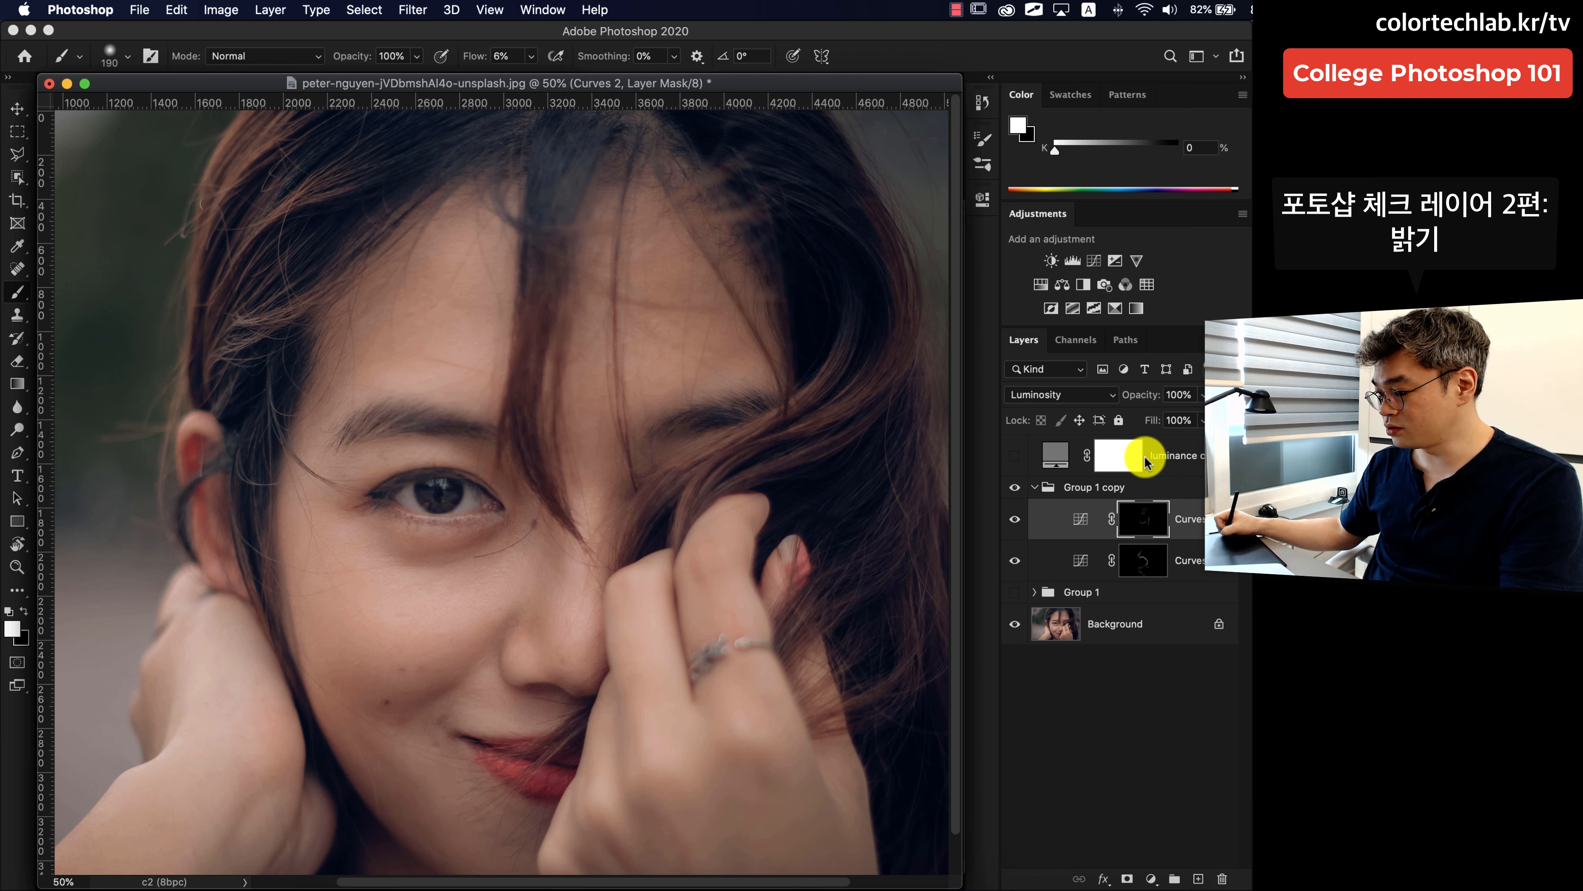
pyautogui.moveTo(1114, 395); pyautogui.dragTo(1105, 395)
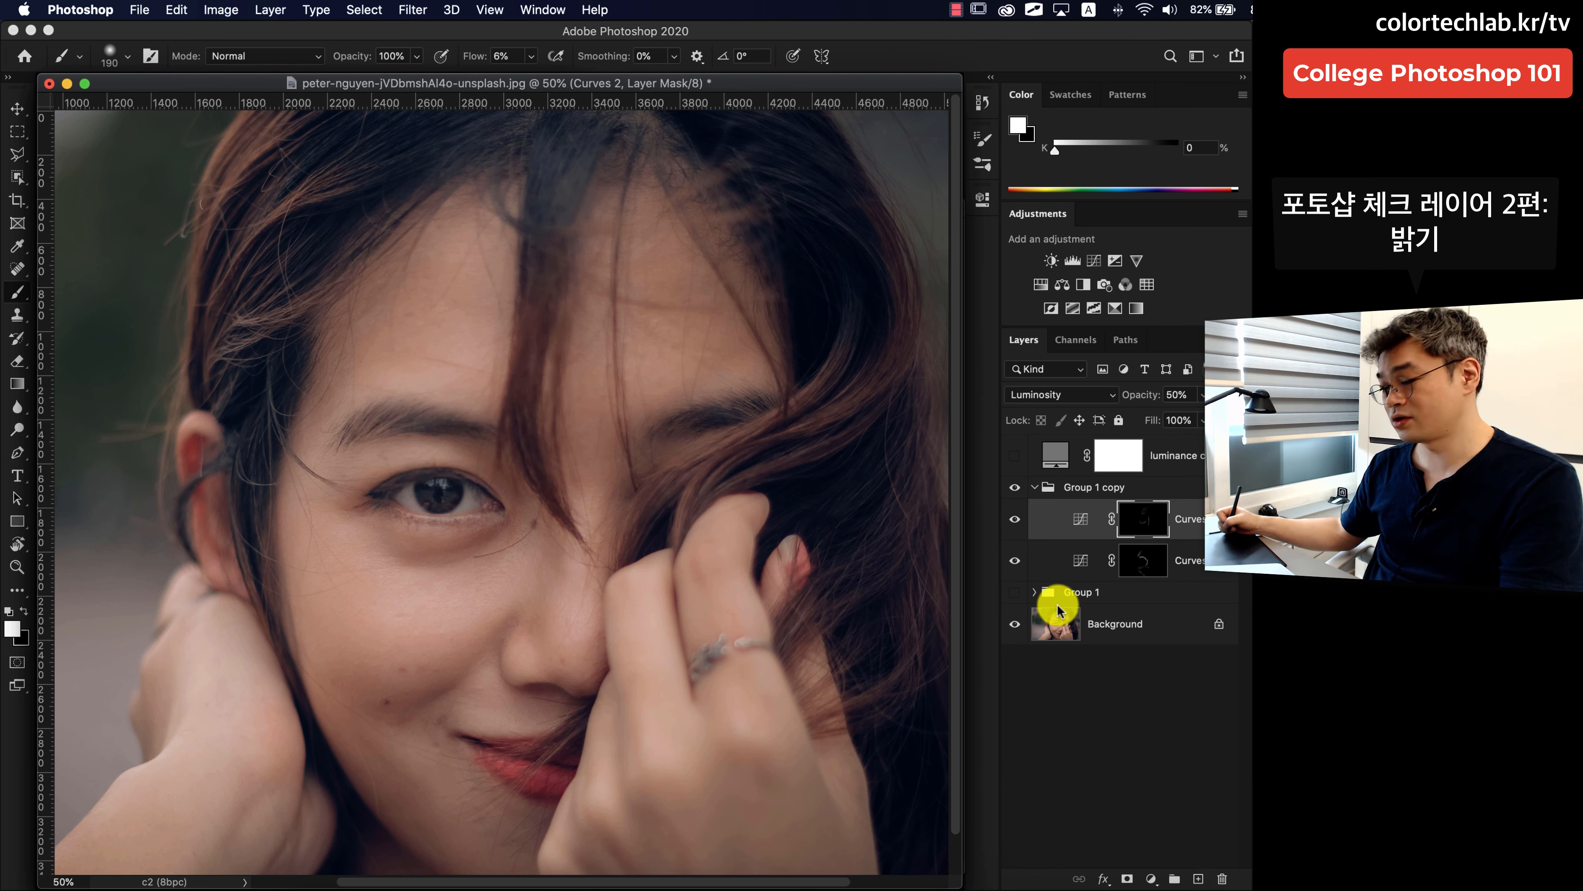
# Collapse Group 1 copy and compare the portrait with and without it, finishing with the group shown.
pyautogui.click(1034, 487)
pyautogui.click(1015, 488)
pyautogui.click(1015, 488)
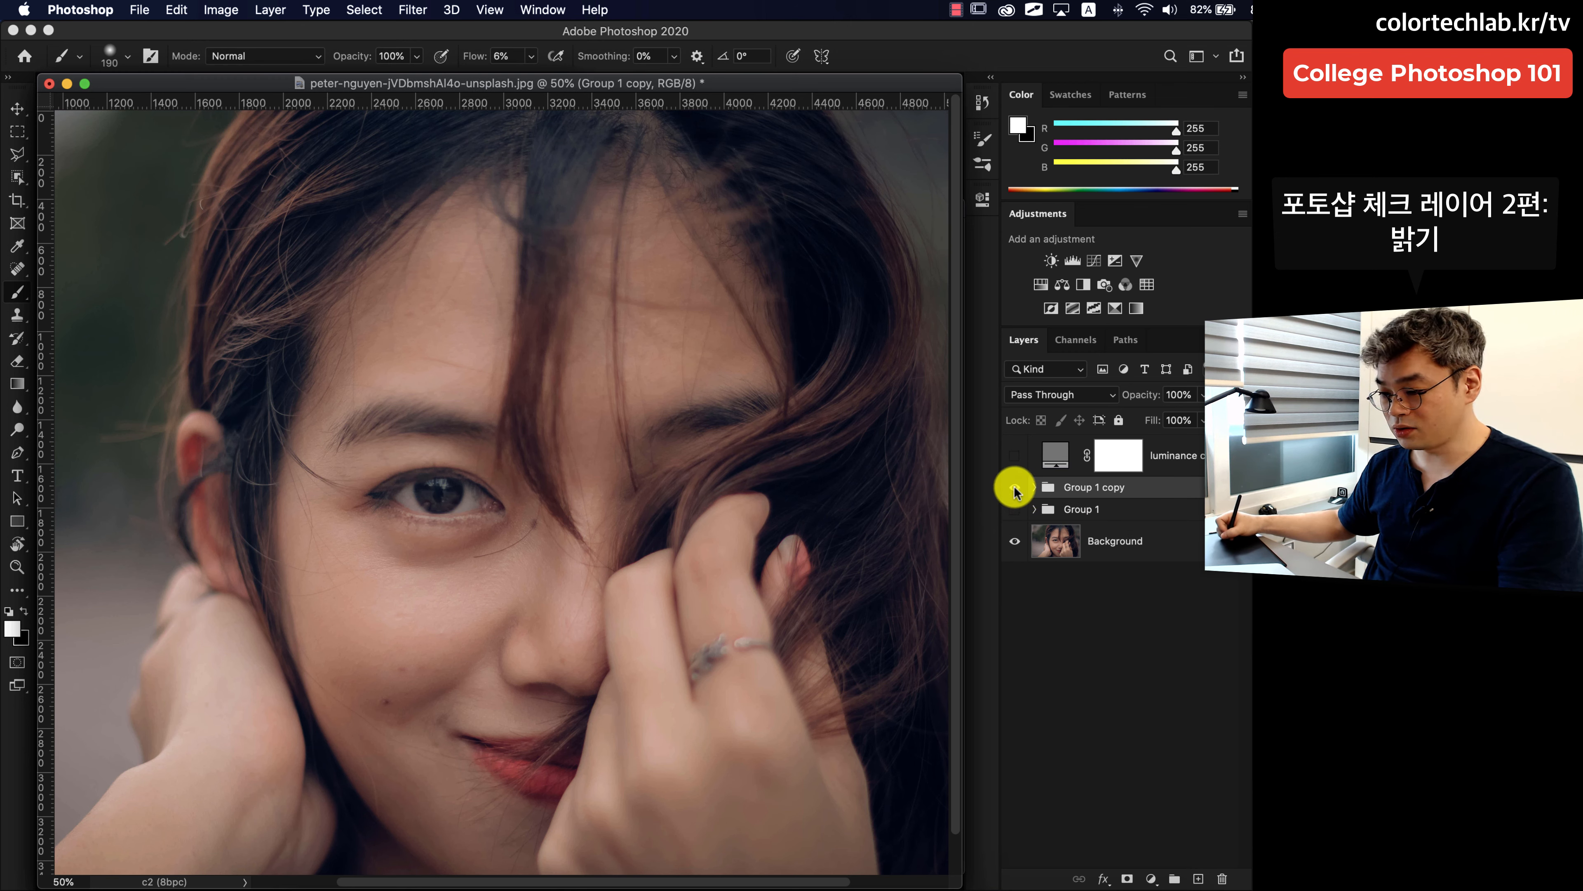
pyautogui.click(1016, 487)
pyautogui.click(1016, 488)
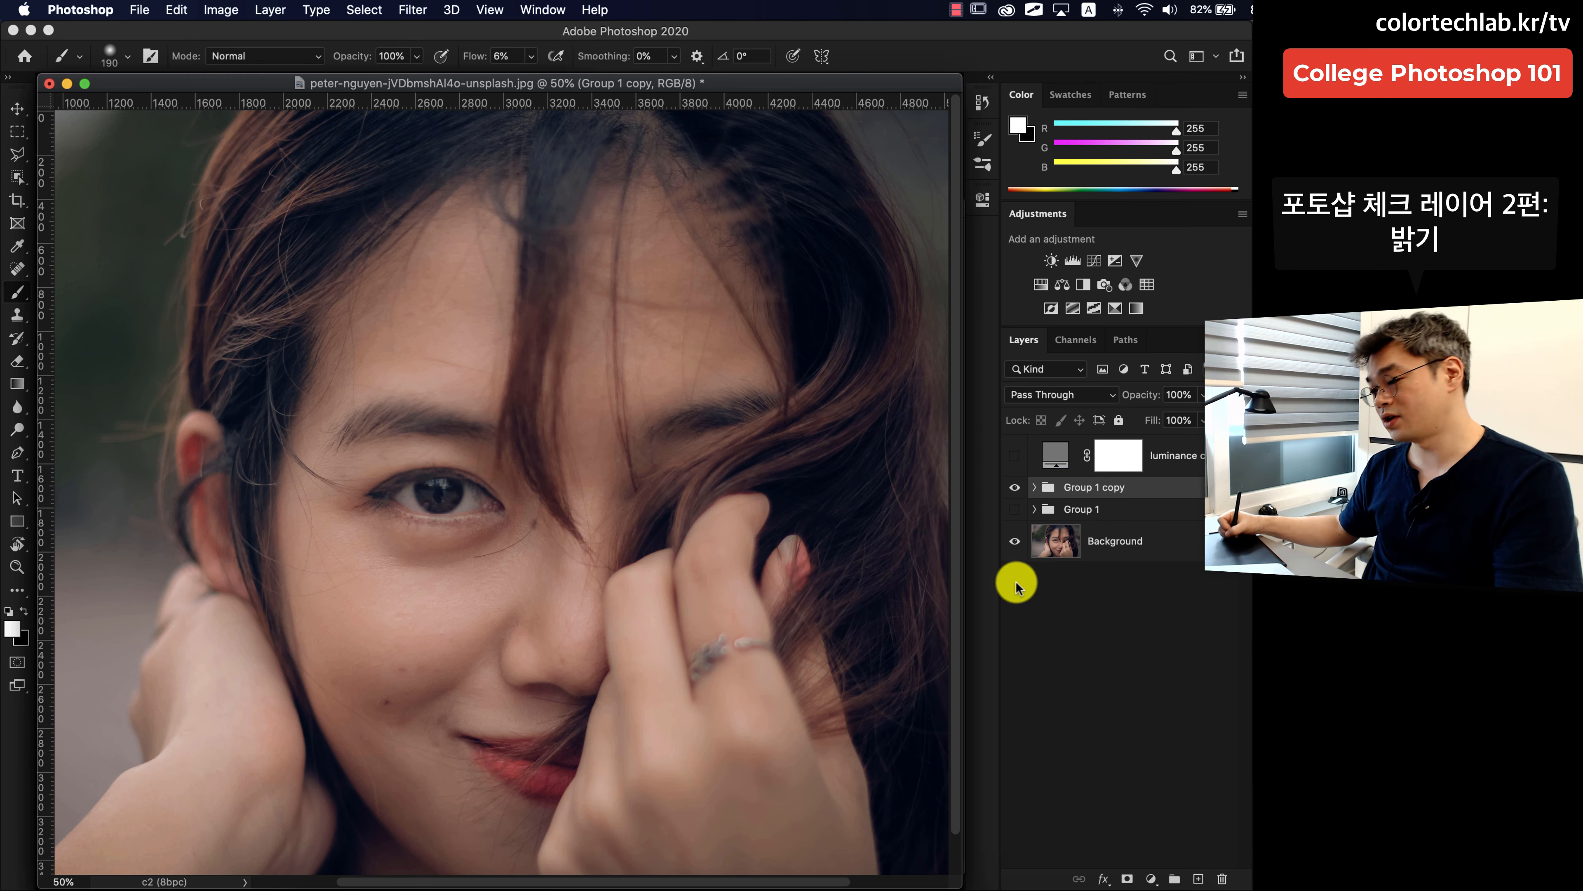